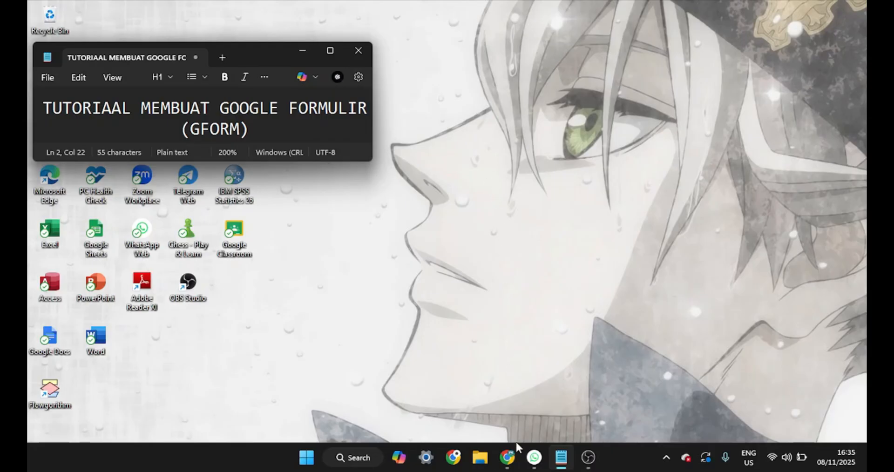
Switch to Chrome, open Google Forms from the Google apps and create a blank form.
click(509, 463)
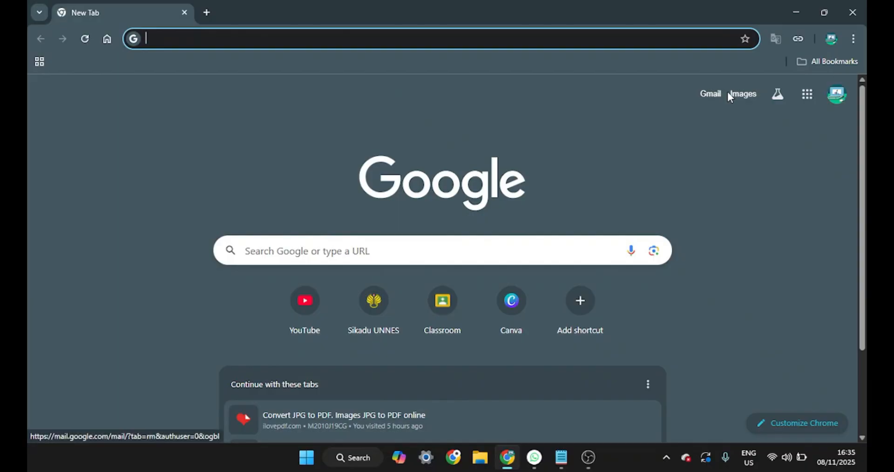
click(809, 96)
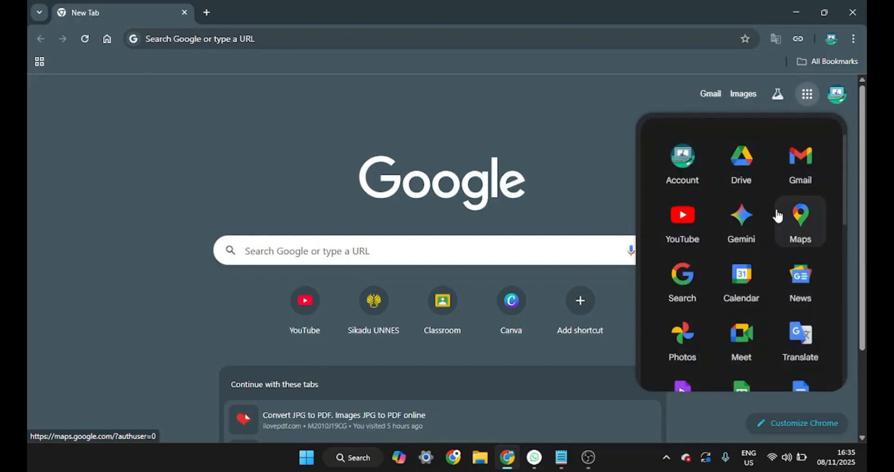
scroll(778, 216, down, 6)
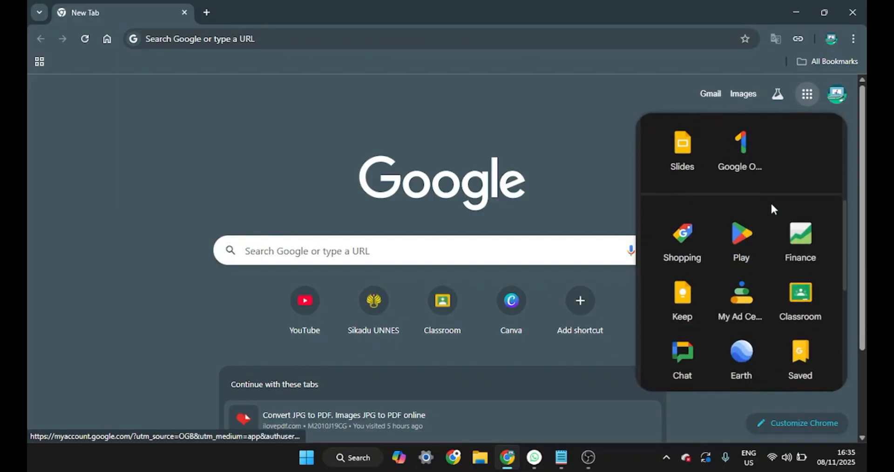
scroll(771, 202, down, 5)
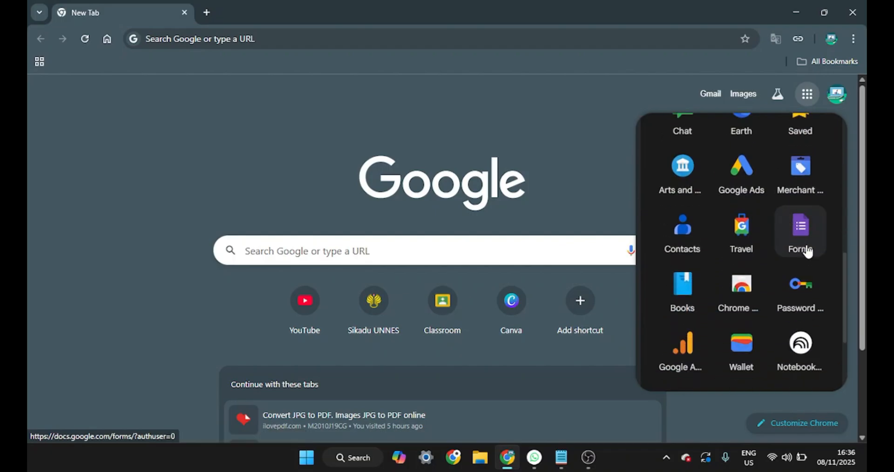
click(802, 231)
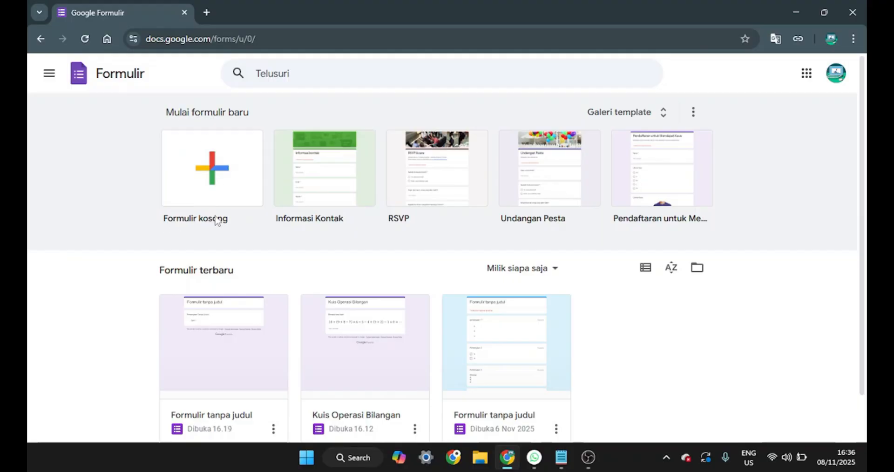
click(222, 170)
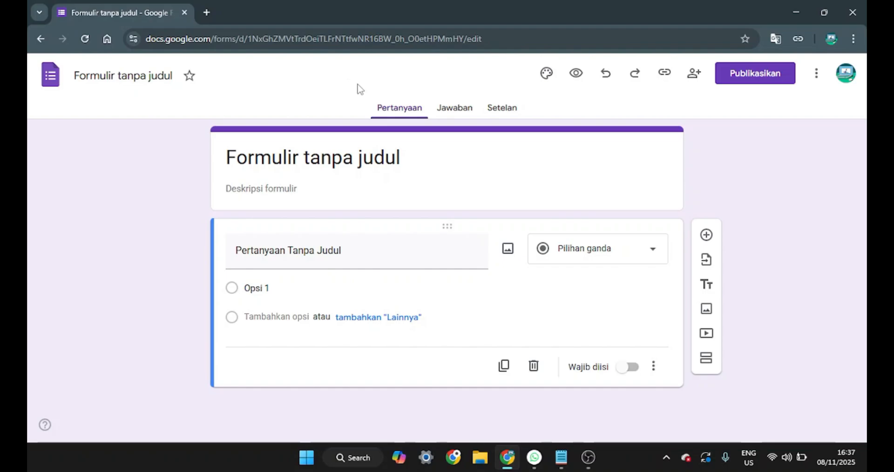
Replace the form's default title with "Kuis Matematika".
click(405, 157)
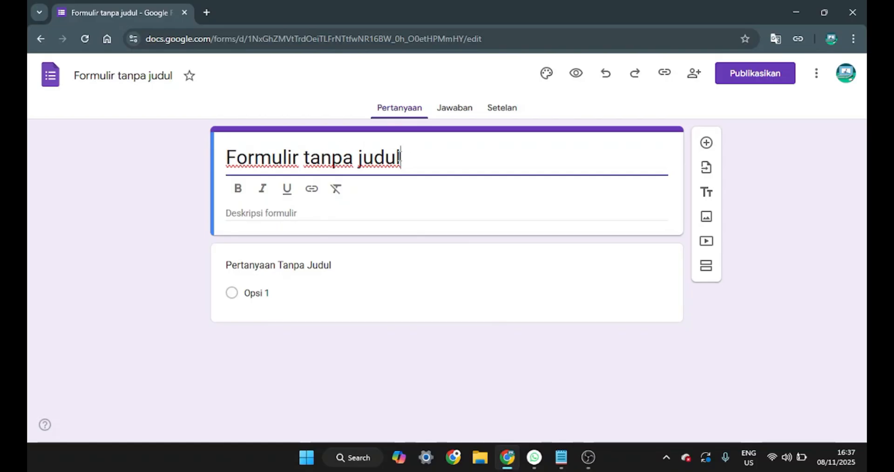
drag(404, 158, 216, 168)
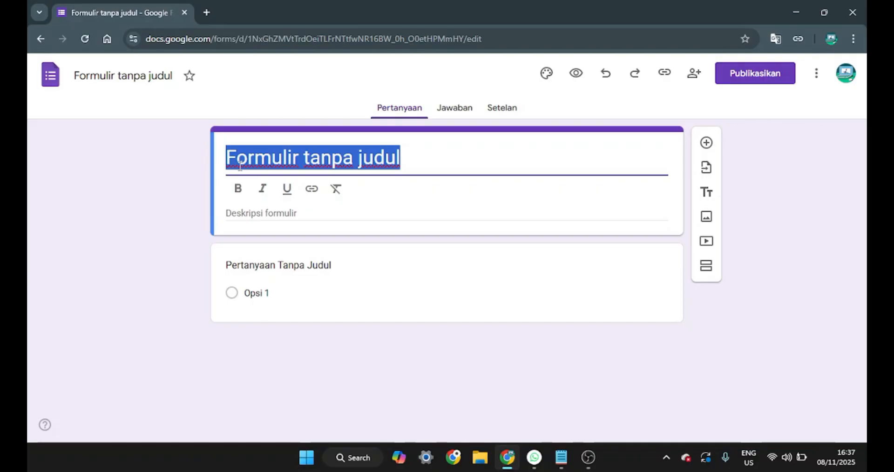
text(kui)
key(BackSpace)
key(BackSpace)
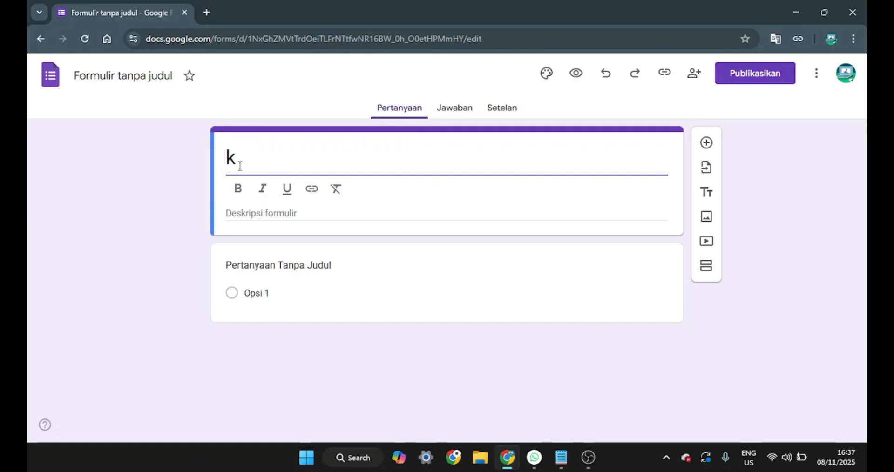
key(BackSpace)
key(ctrl+z)
text(K)
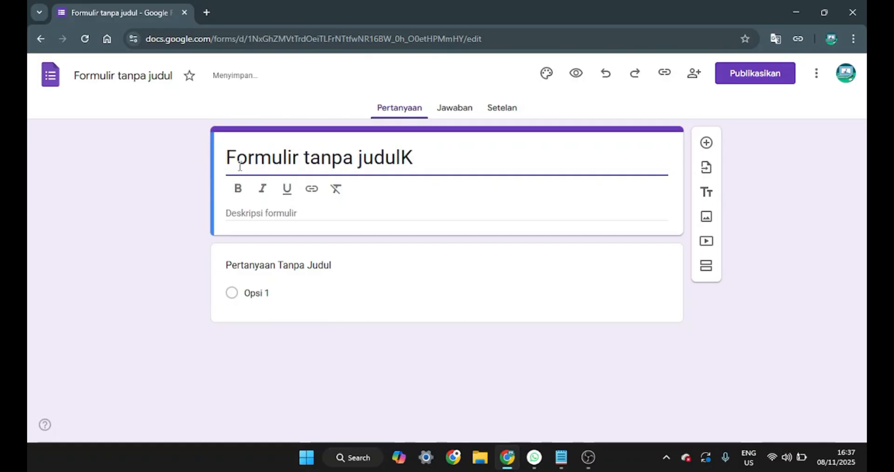
key(BackSpace)
key(BackSpace)
key(BackSpace)
key(BackSpace)
key(BackSpace)
key(BackSpace)
key(BackSpace)
key(BackSpace)
key(BackSpace)
key(BackSpace)
key(BackSpace)
key(BackSpace)
key(BackSpace)
key(BackSpace)
key(BackSpace)
key(BackSpace)
key(BackSpace)
key(BackSpace)
key(BackSpace)
key(BackSpace)
key(BackSpace)
text(Kuis)
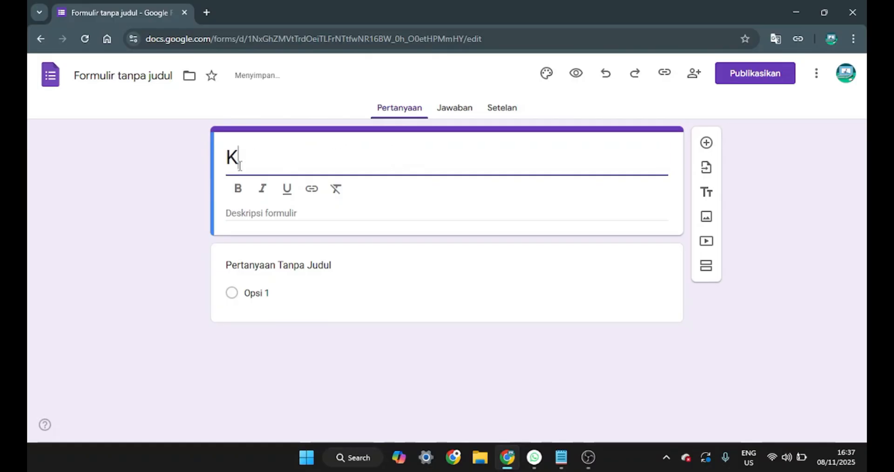
text( Matematika)
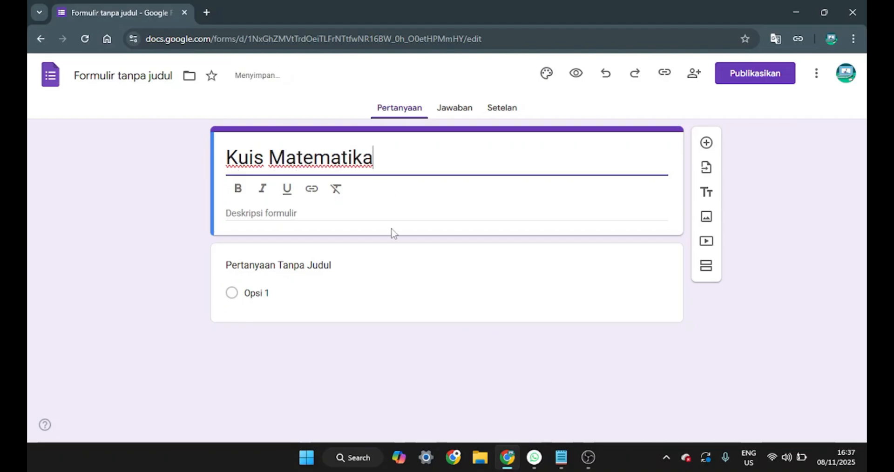
click(276, 214)
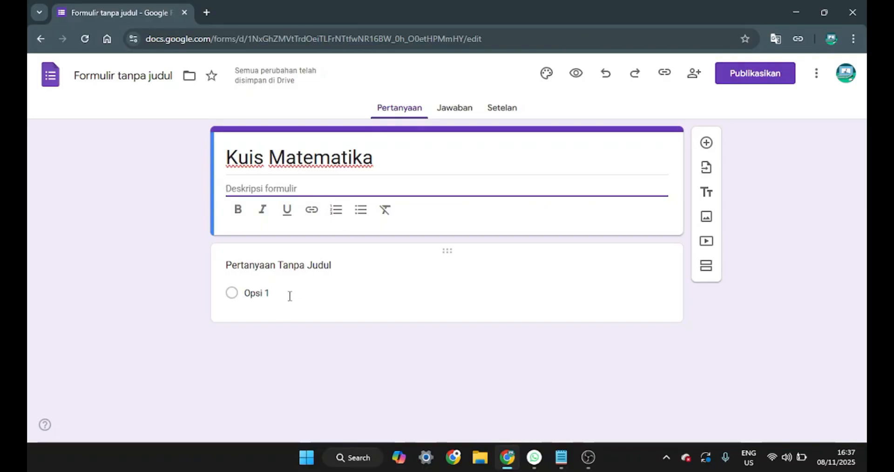
Replace the first question's placeholder text with "Pertanyaan 1".
click(316, 266)
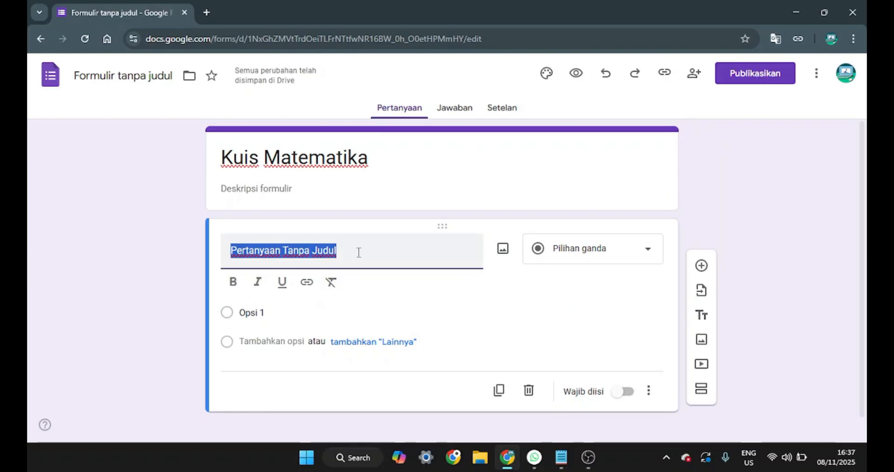
text(P)
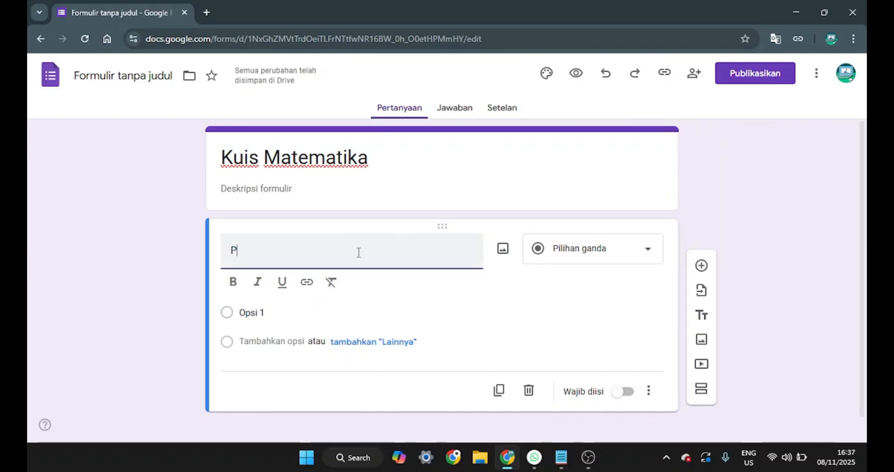
text(ertanyaan 1)
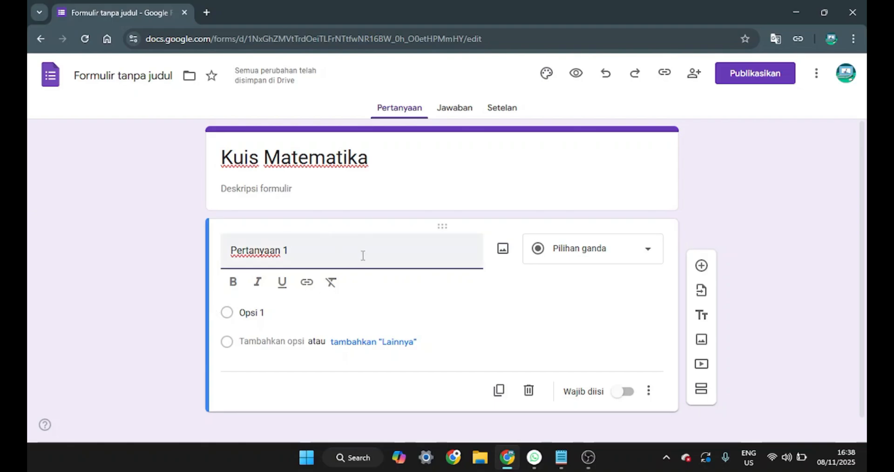
Look through the available question types and choose Pilihan ganda for Pertanyaan 1.
click(615, 251)
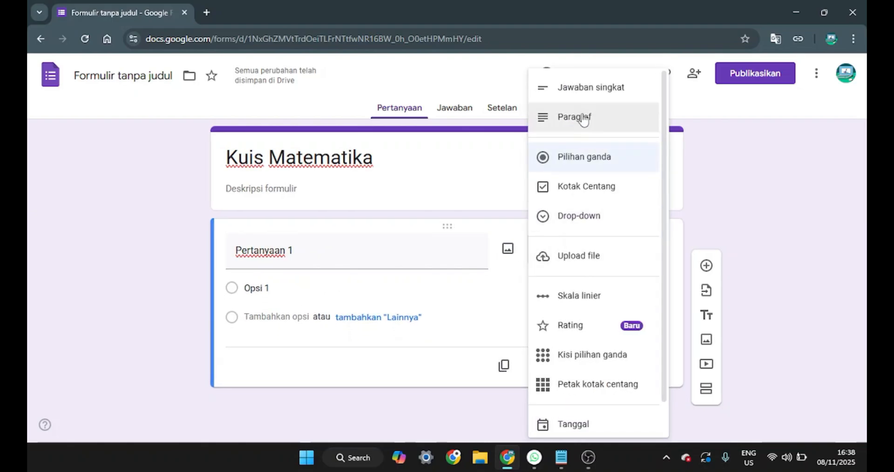
scroll(592, 219, down, 2)
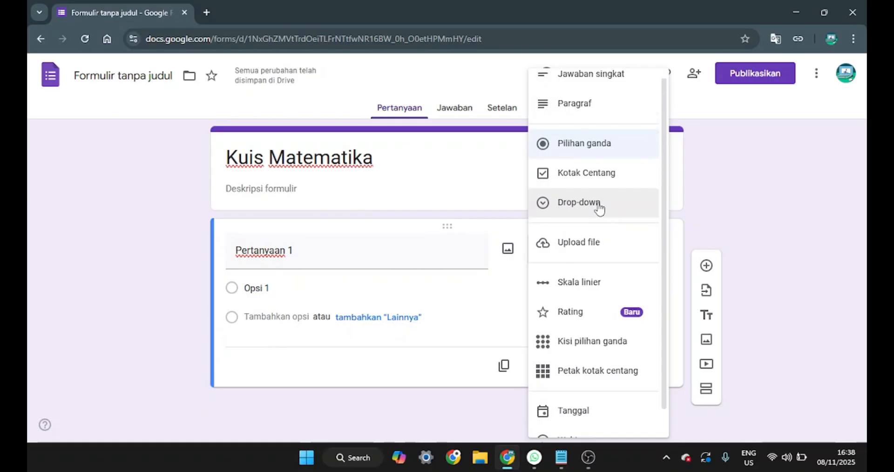
scroll(598, 209, up, 2)
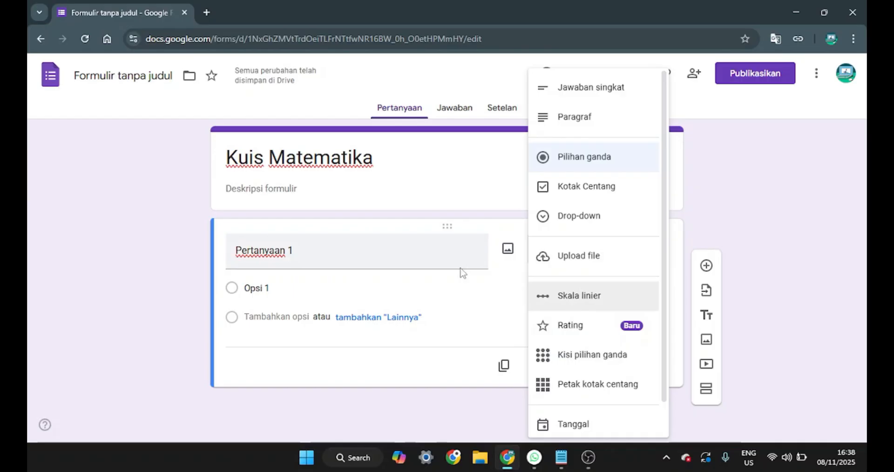
scroll(577, 285, down, 1)
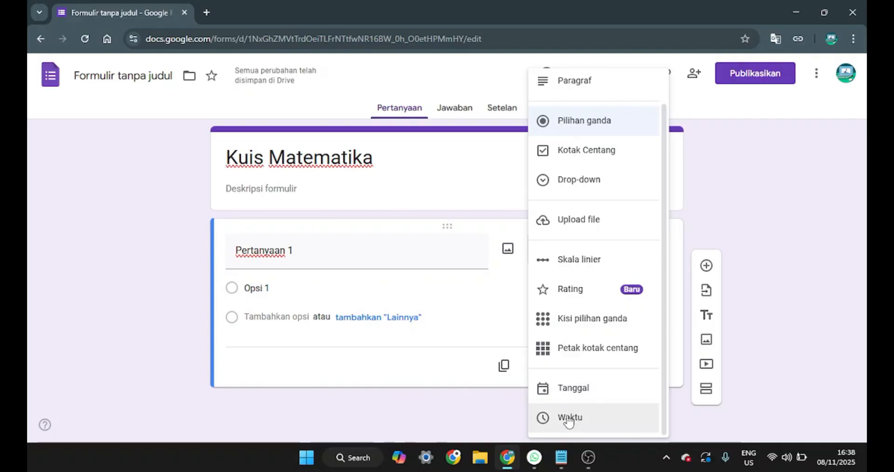
scroll(585, 336, up, 1)
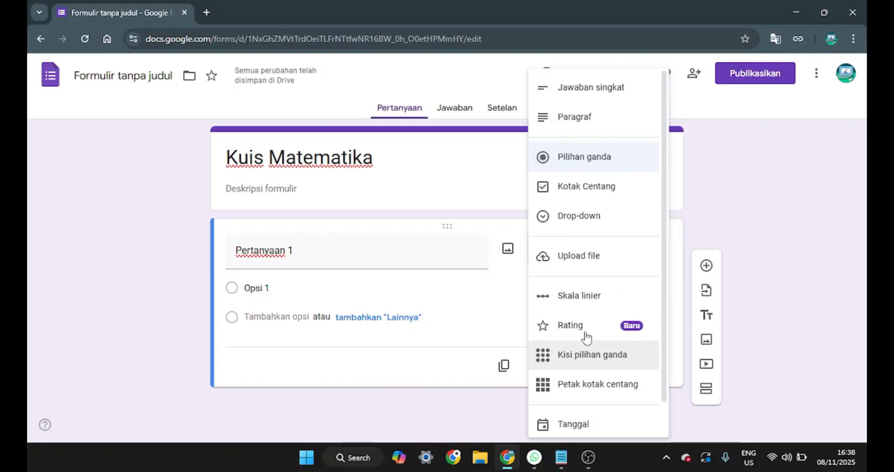
click(589, 161)
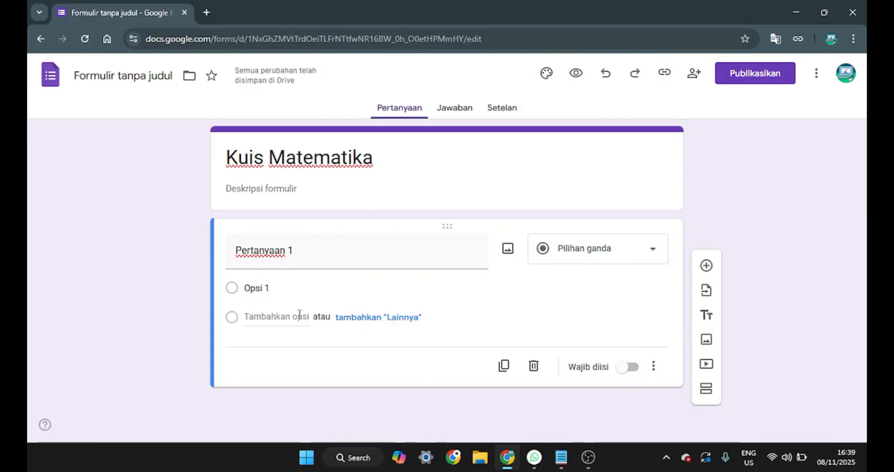
Give Pertanyaan 1 five answer options: A, B, C, D and E.
click(287, 288)
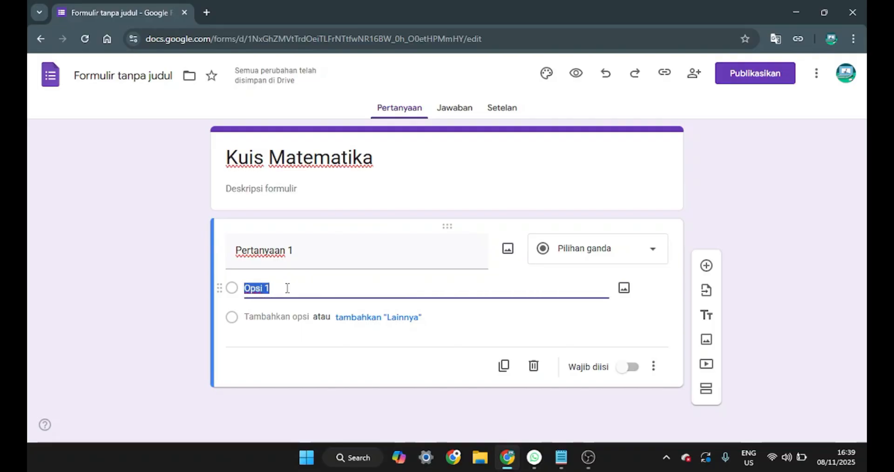
text(A)
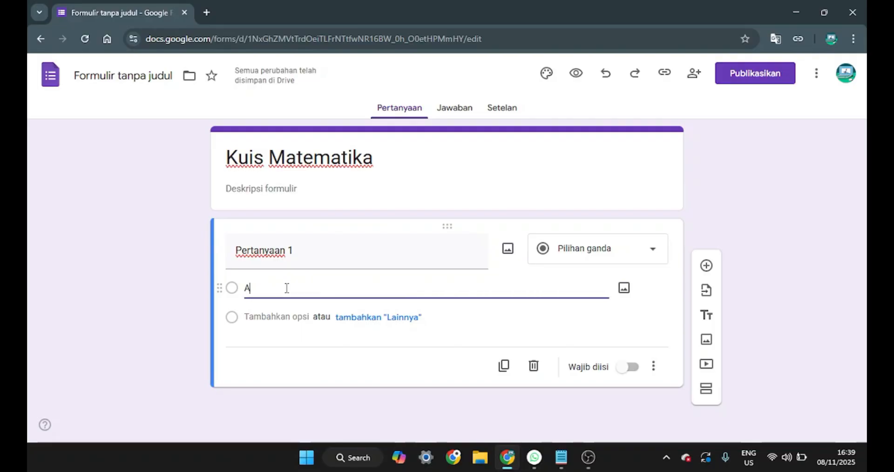
click(274, 317)
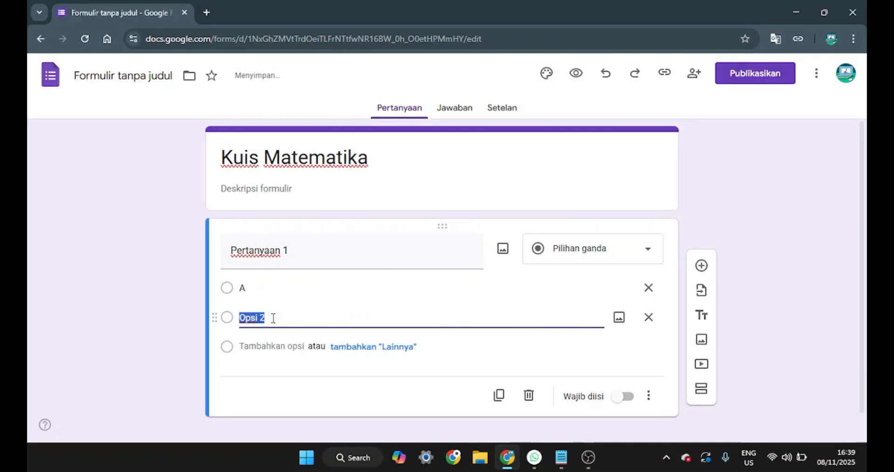
text(B)
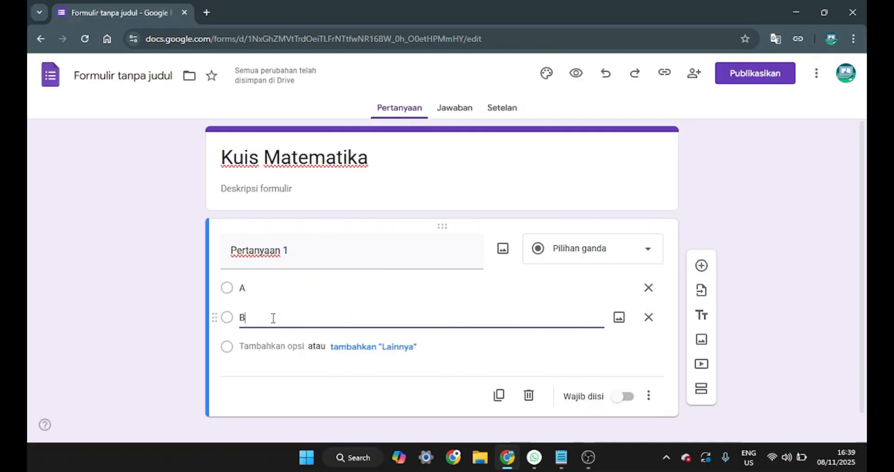
click(260, 347)
text(C)
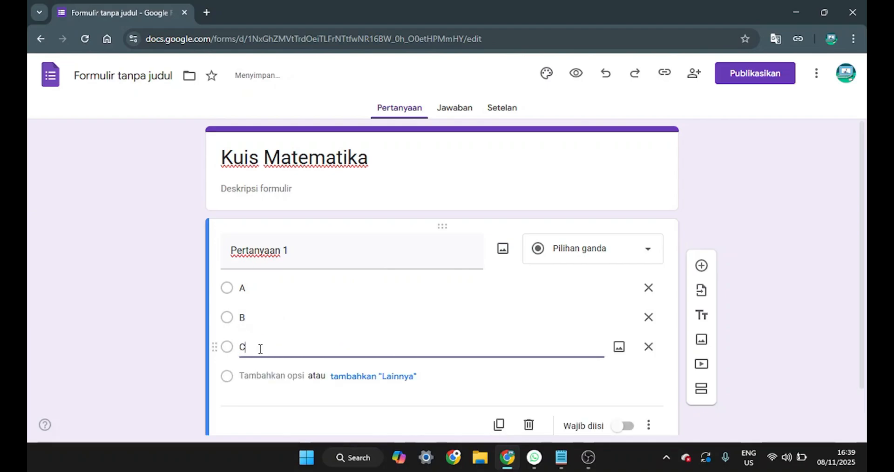
click(290, 373)
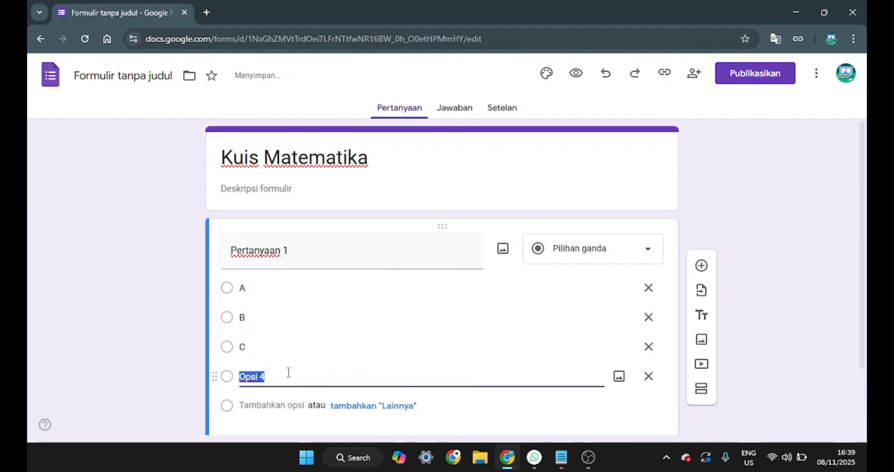
text(D)
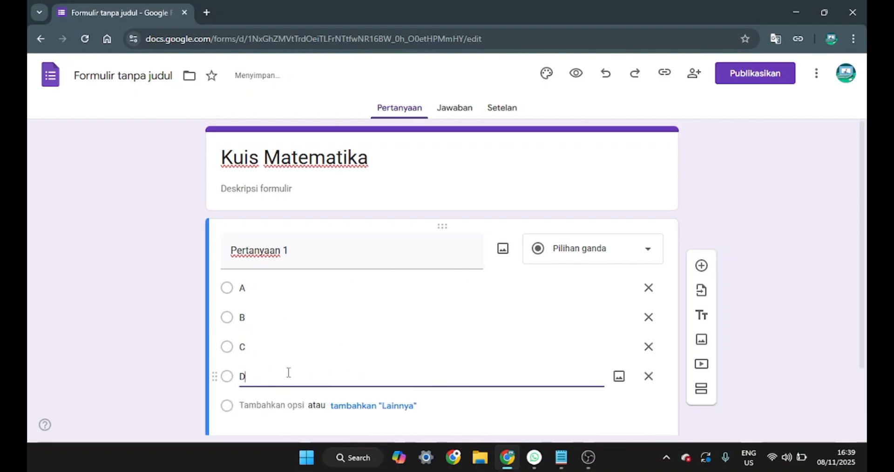
click(262, 406)
text(E)
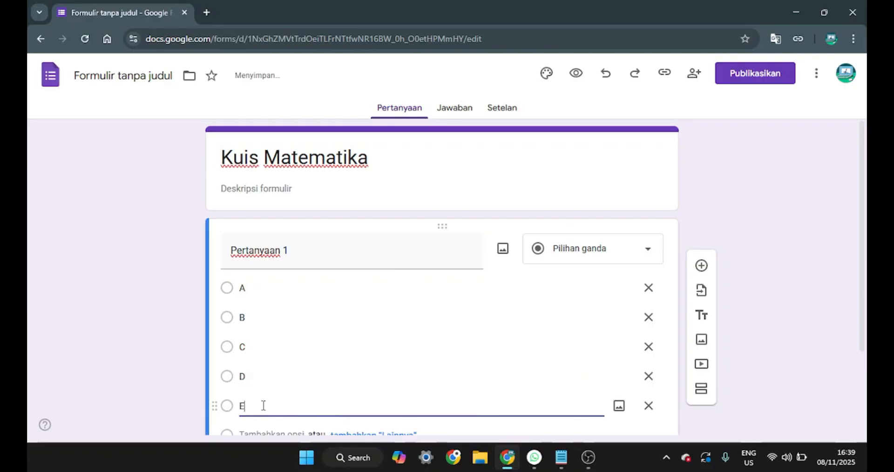
scroll(314, 276, down, 3)
scroll(321, 267, up, 3)
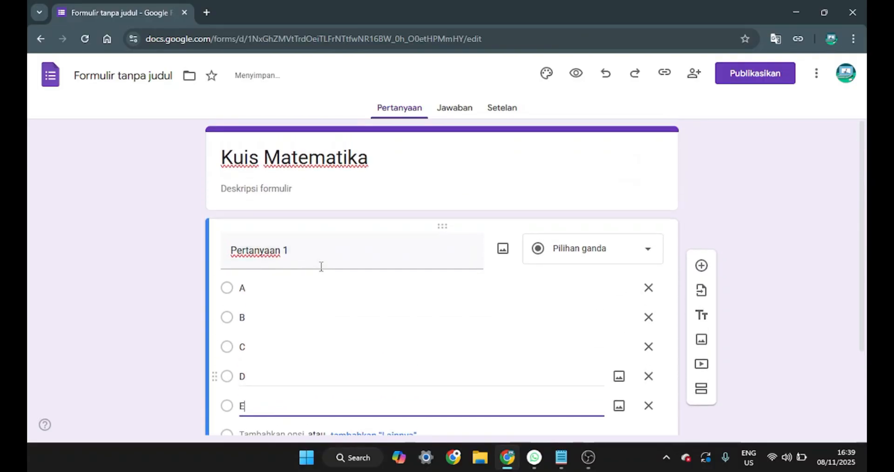
scroll(320, 267, down, 3)
click(792, 178)
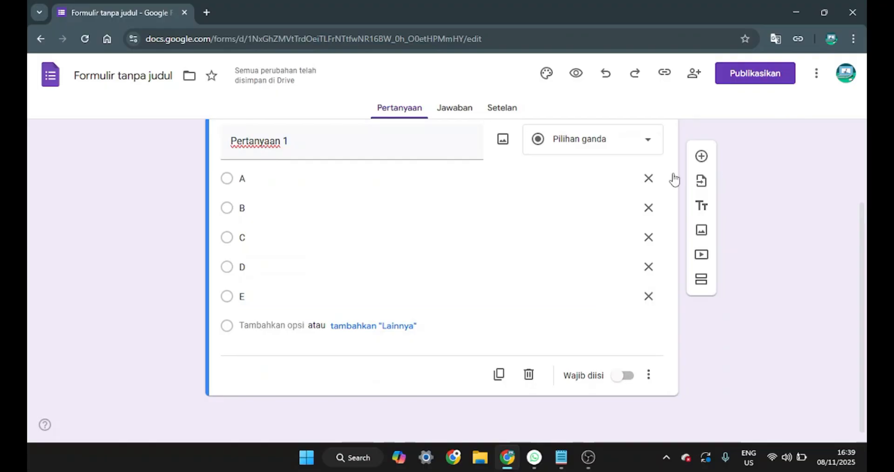
Add a new blank question below Pertanyaan 1.
scroll(475, 231, up, 2)
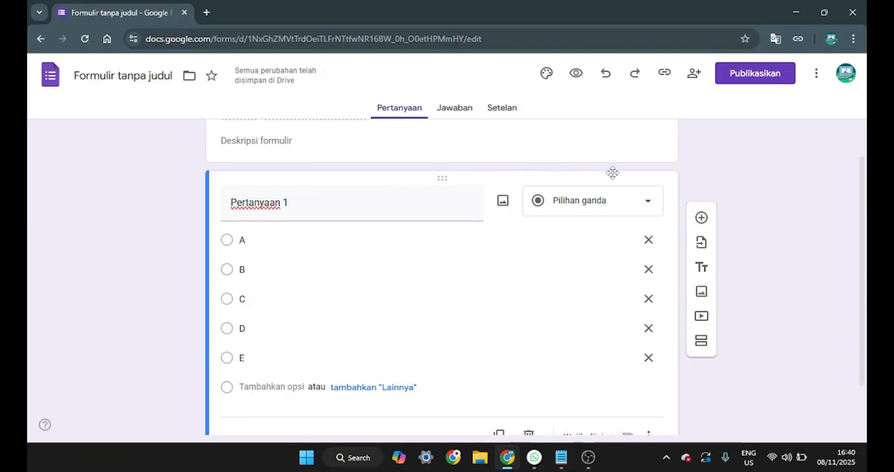
click(702, 218)
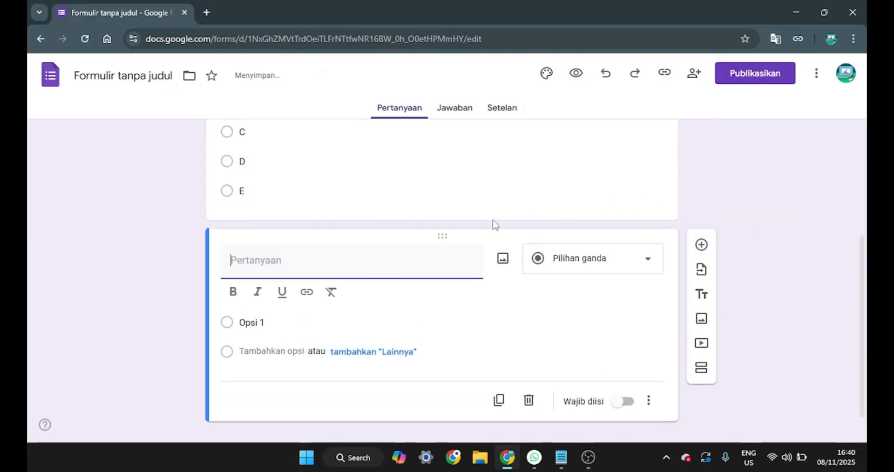
scroll(494, 226, up, 4)
scroll(495, 226, down, 5)
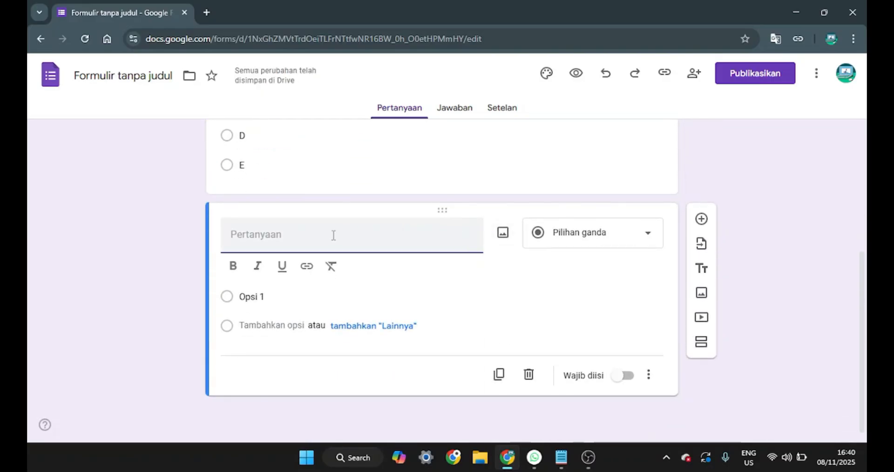
Title the new question "Pertanyaan 2" and set its question type to Drop-down.
text(Pertay)
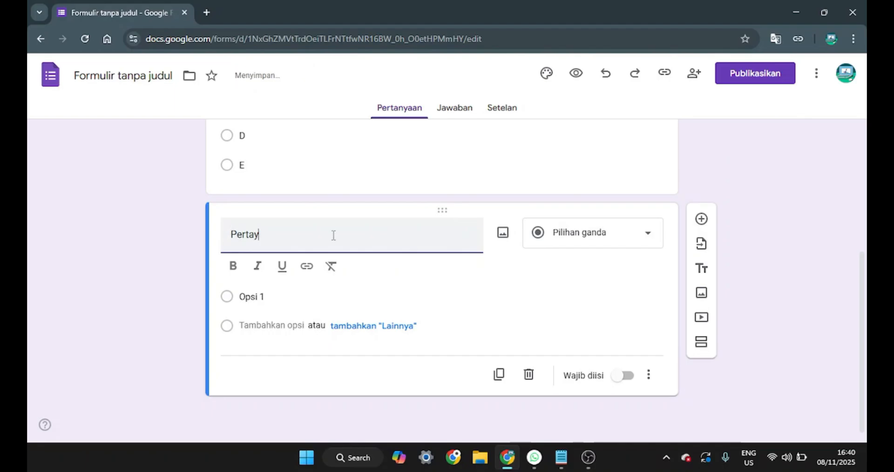
key(BackSpace)
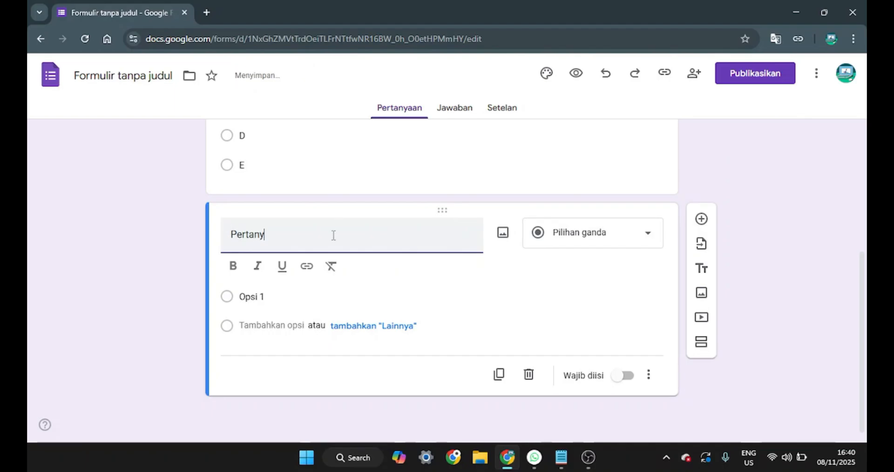
text(nyaan 2)
click(611, 225)
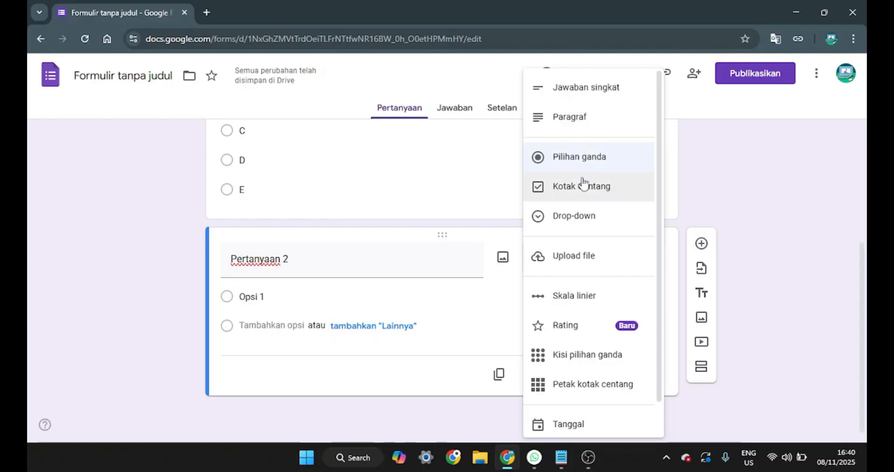
click(579, 214)
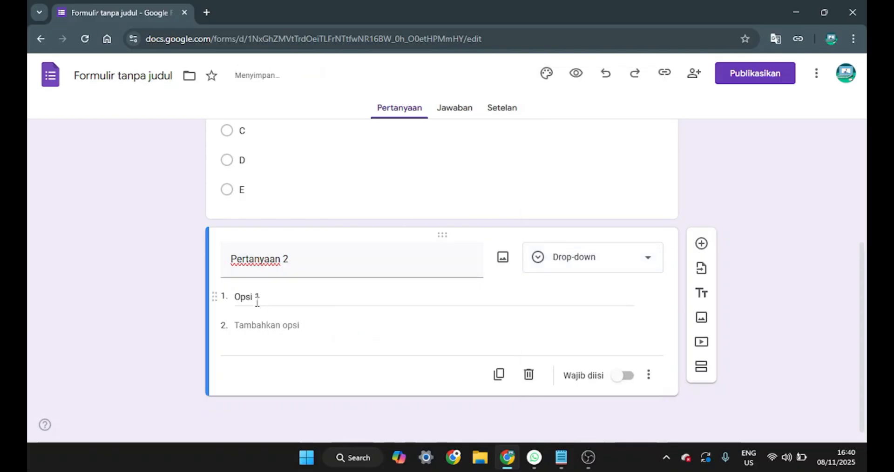
scroll(311, 293, up, 3)
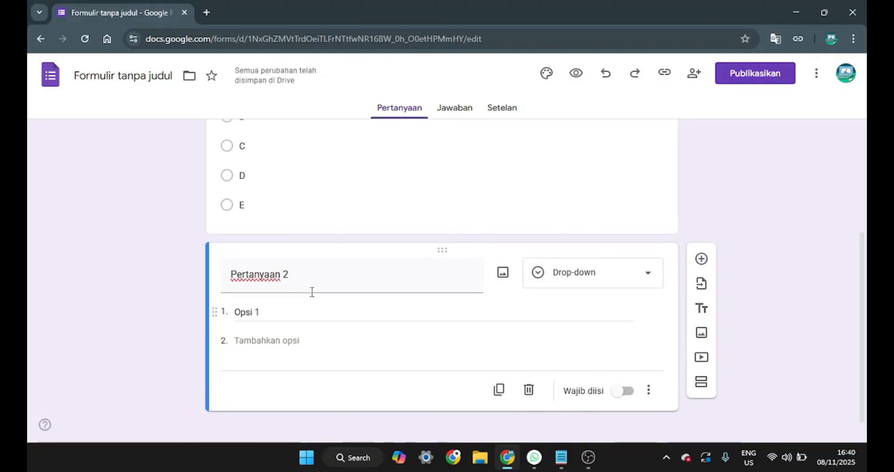
scroll(311, 295, down, 3)
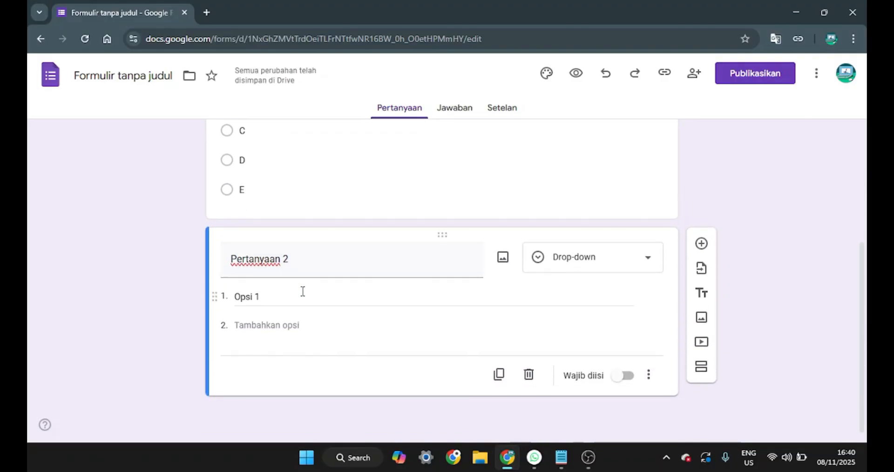
scroll(303, 292, up, 3)
scroll(303, 291, down, 3)
scroll(303, 292, up, 1)
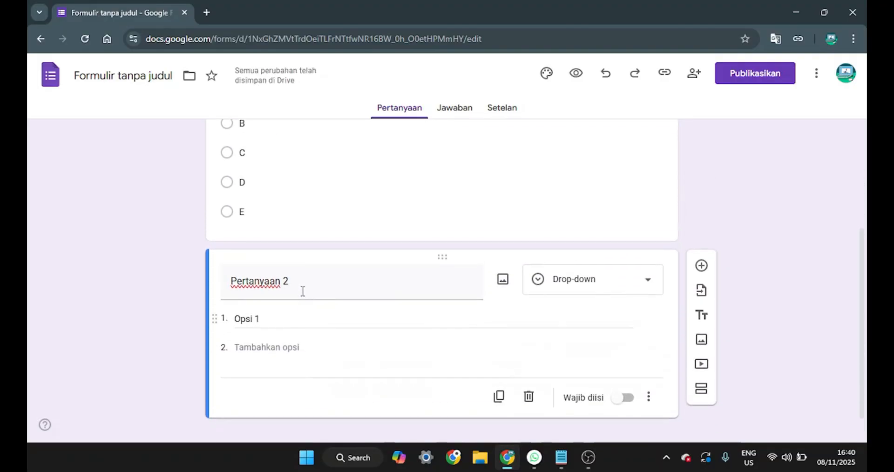
scroll(303, 292, up, 2)
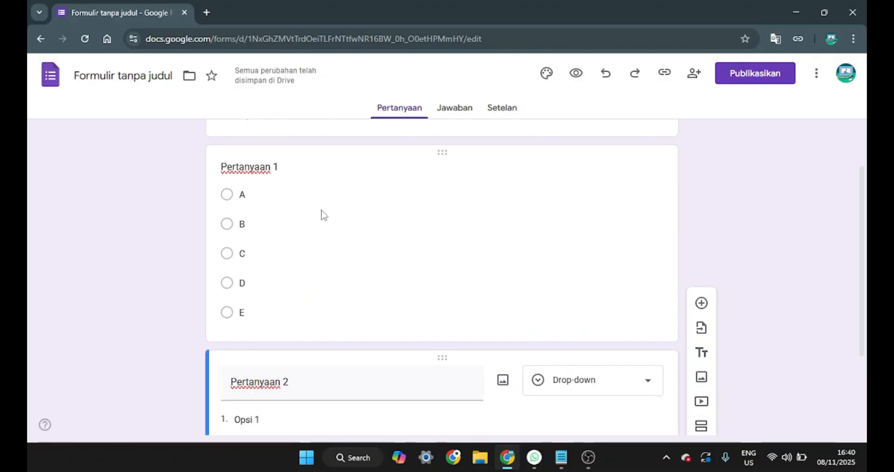
scroll(318, 224, down, 3)
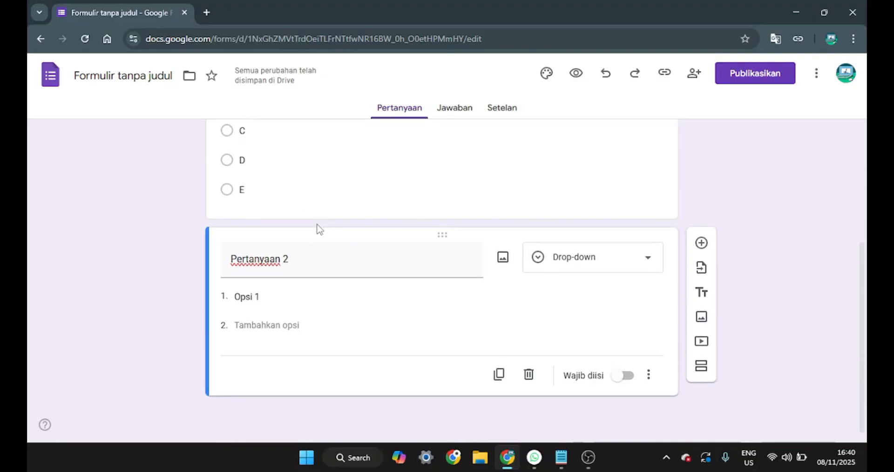
Give the drop-down question Pertanyaan 2 four answer options: A, B, C and D.
click(270, 296)
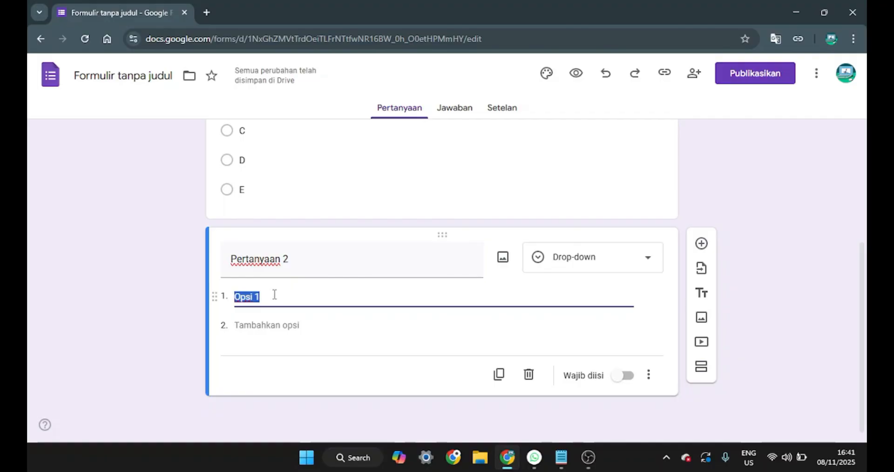
text(A)
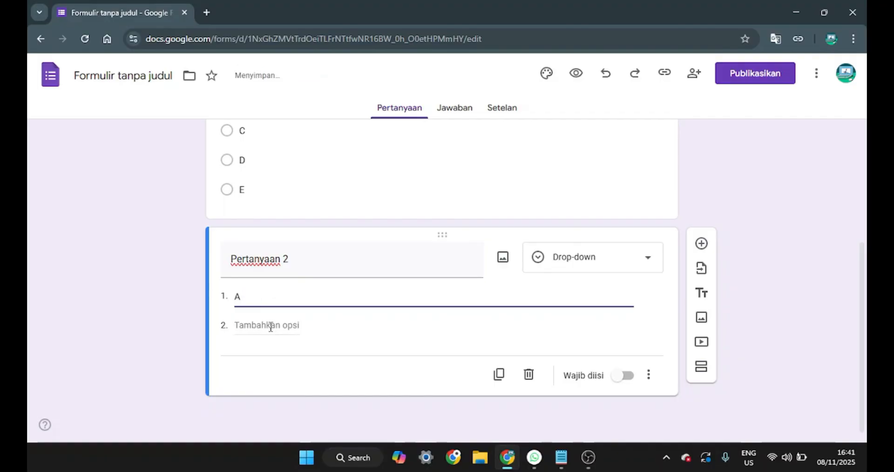
click(272, 325)
text(B)
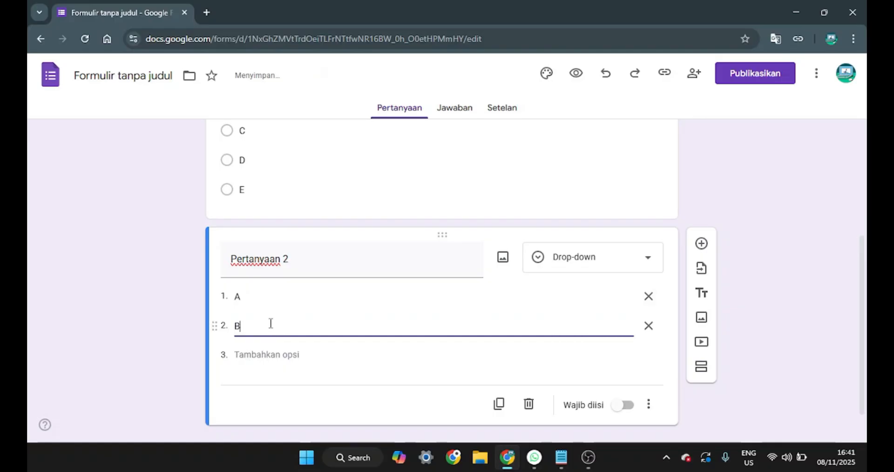
click(274, 355)
text(C)
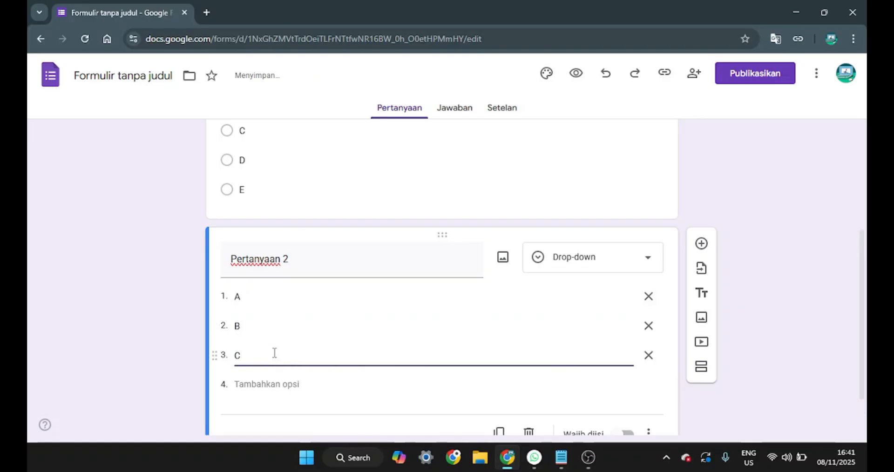
click(280, 385)
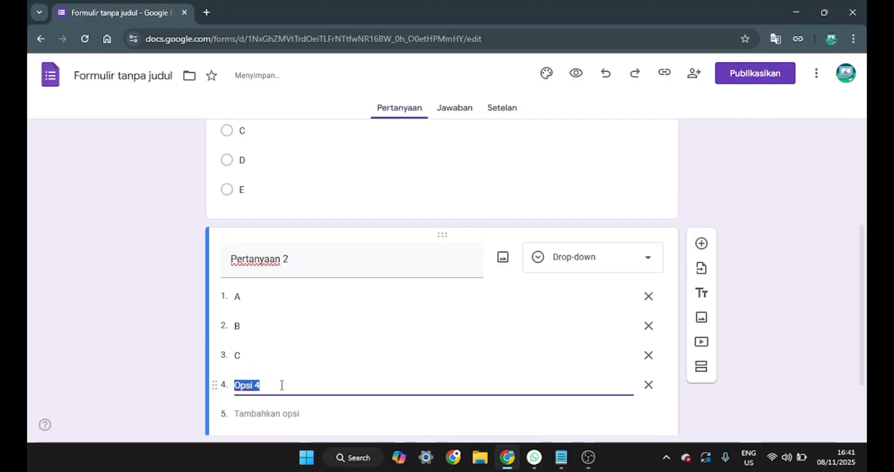
text(D)
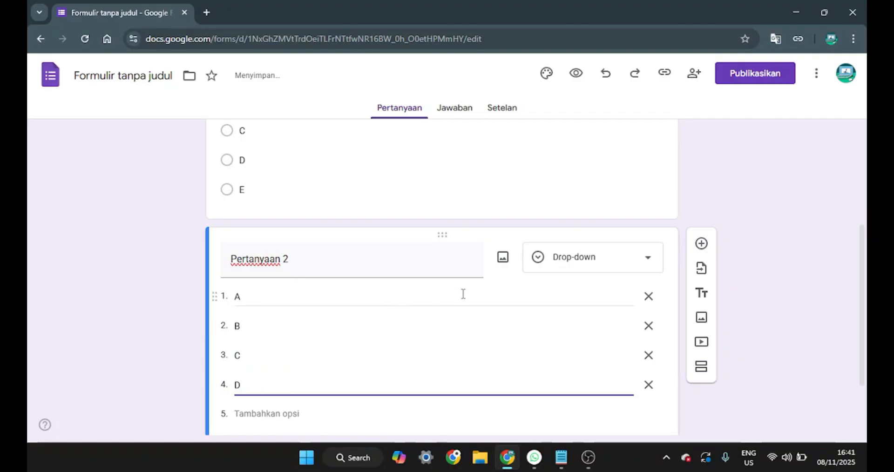
Add a new blank question below Pertanyaan 2.
scroll(425, 312, up, 4)
scroll(425, 311, down, 5)
scroll(423, 311, up, 2)
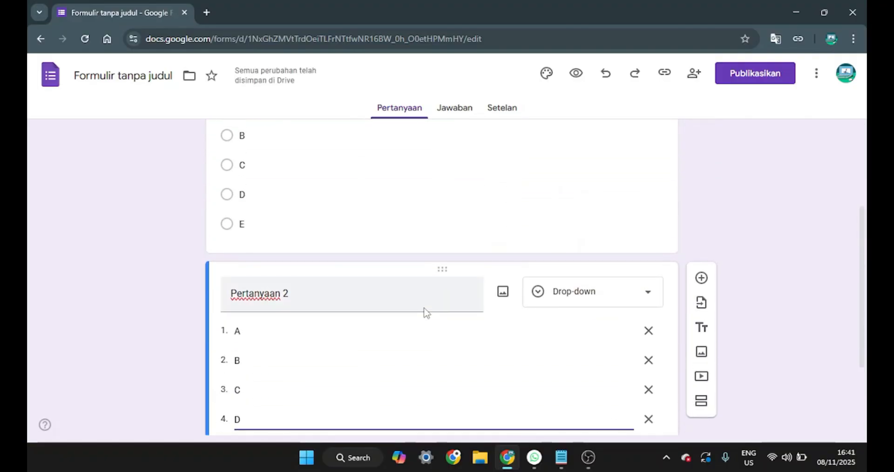
scroll(424, 311, down, 2)
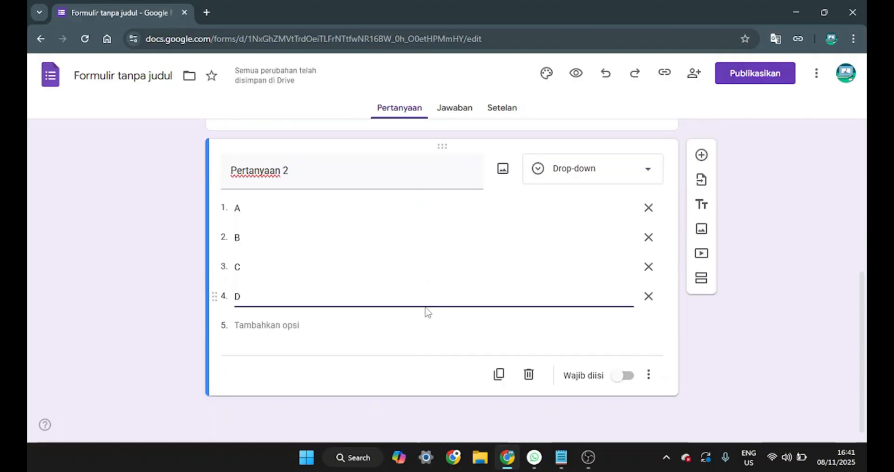
click(702, 154)
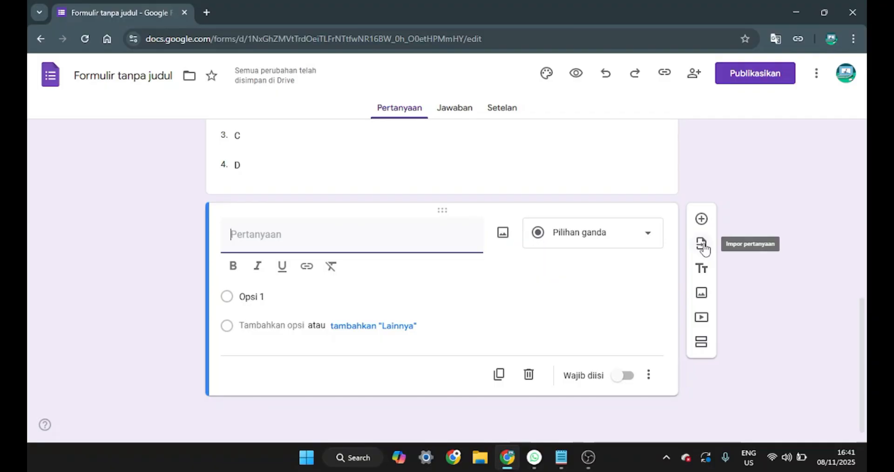
Start a question import and choose the existing form Kuis Operasi Bilangan as its source.
click(702, 244)
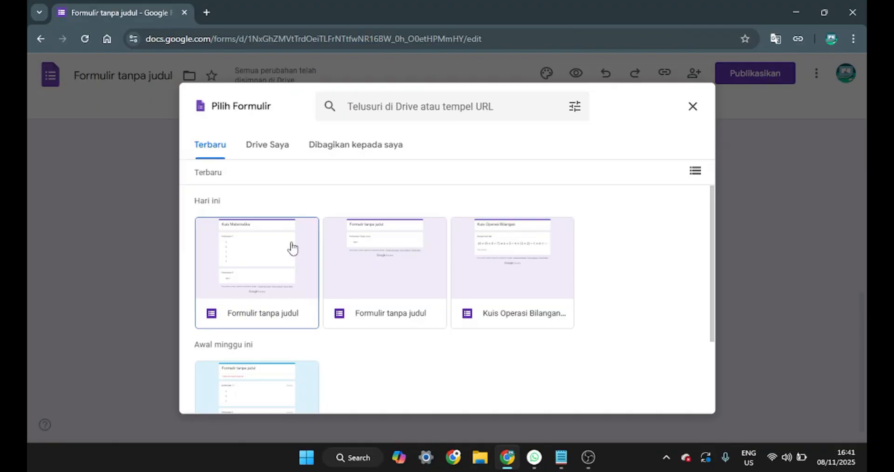
scroll(331, 286, down, 2)
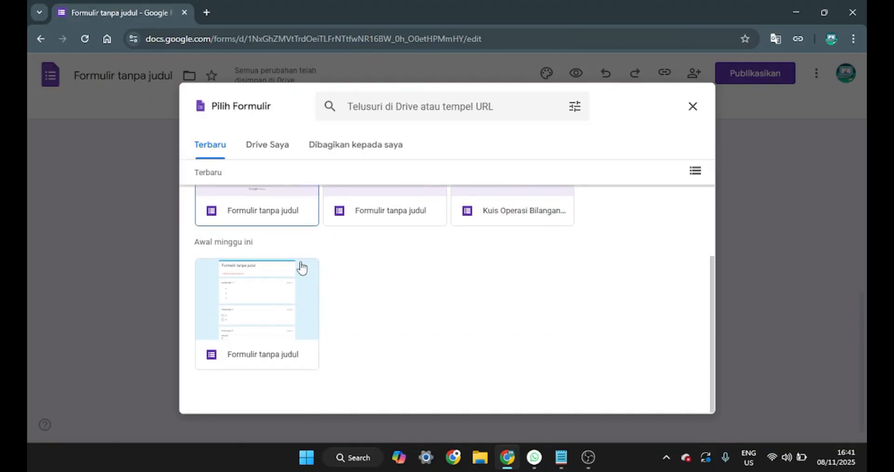
scroll(307, 268, up, 2)
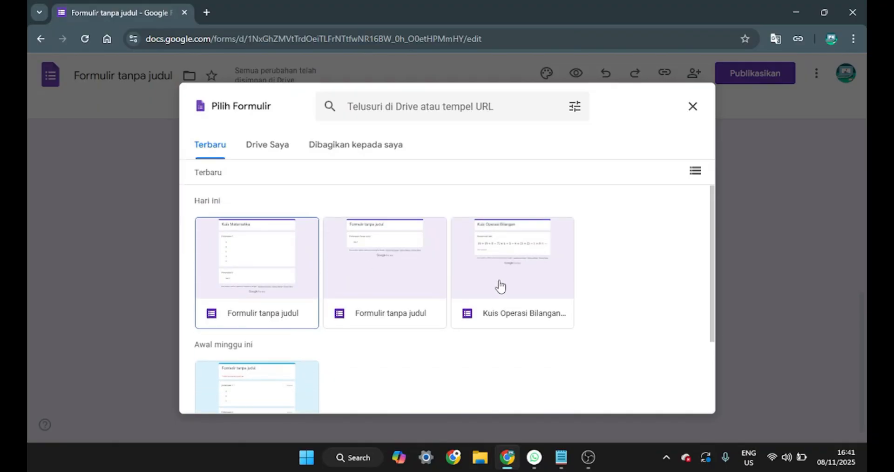
click(511, 269)
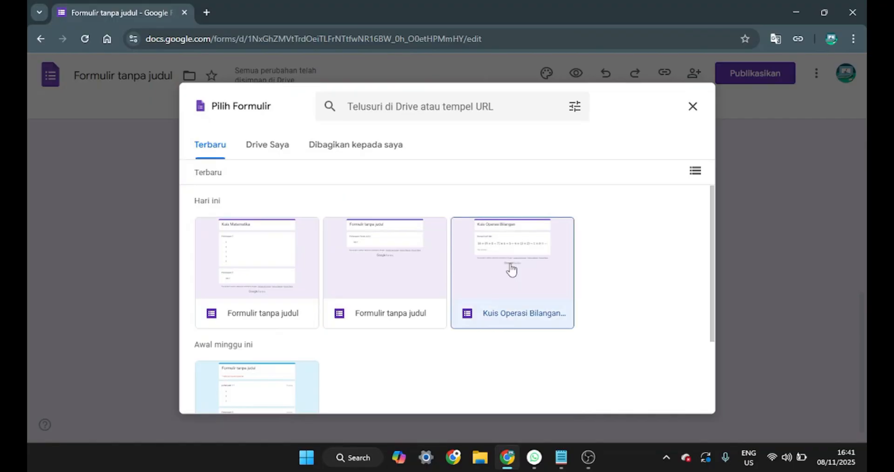
scroll(512, 269, down, 2)
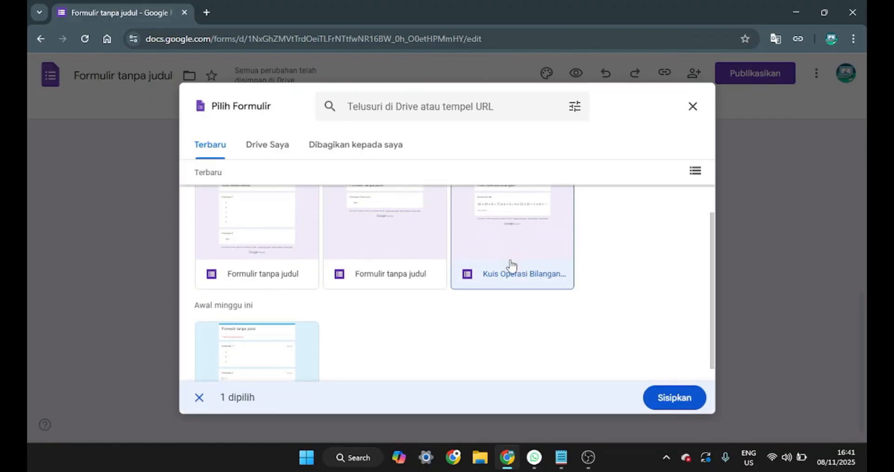
click(663, 396)
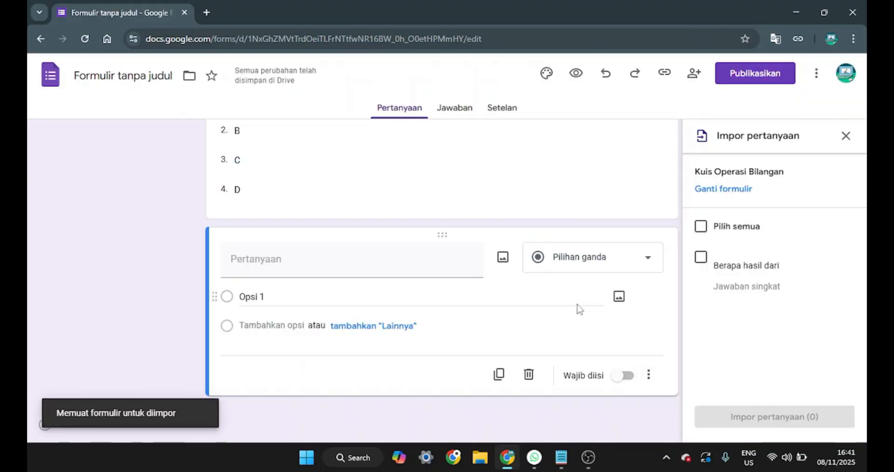
Import the short-answer question "Berapa hasil dari" from Kuis Operasi Bilangan into the quiz.
click(700, 228)
click(702, 260)
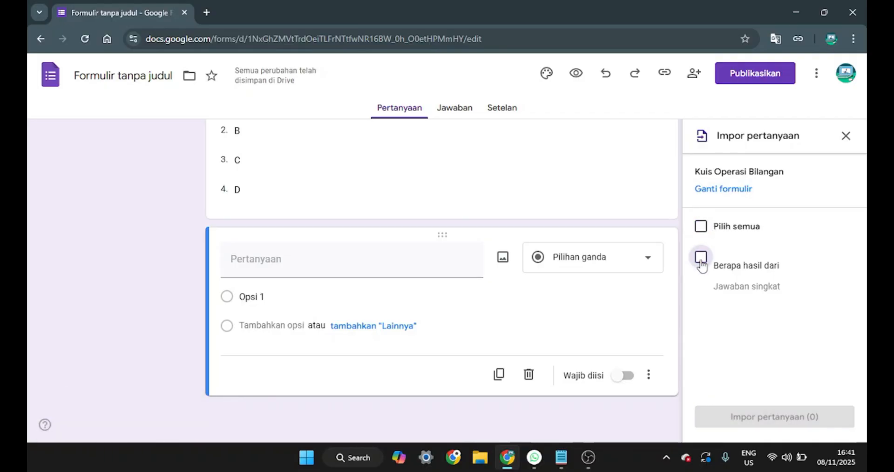
click(702, 262)
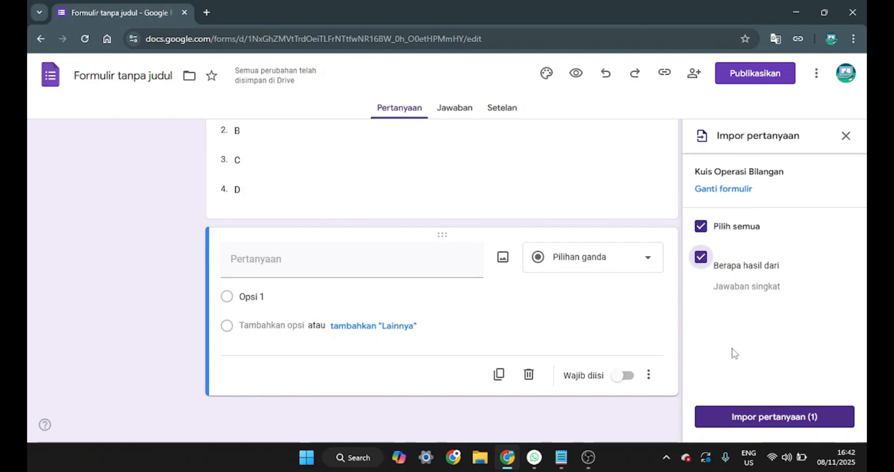
click(701, 257)
click(702, 259)
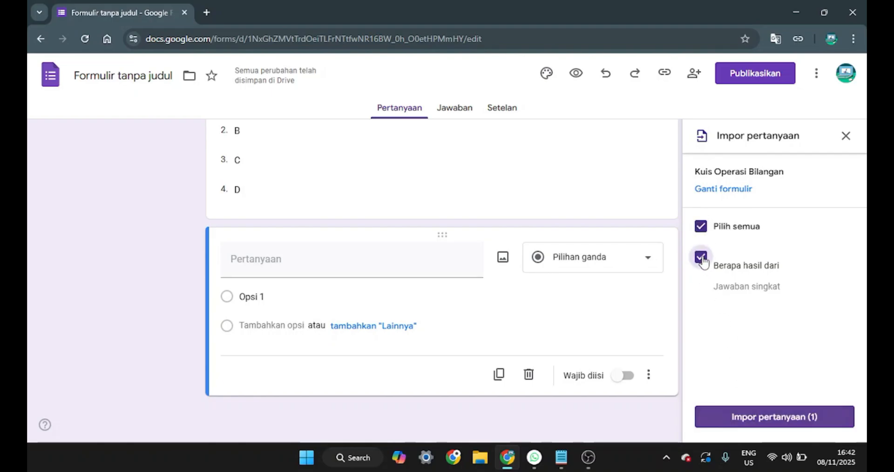
click(763, 419)
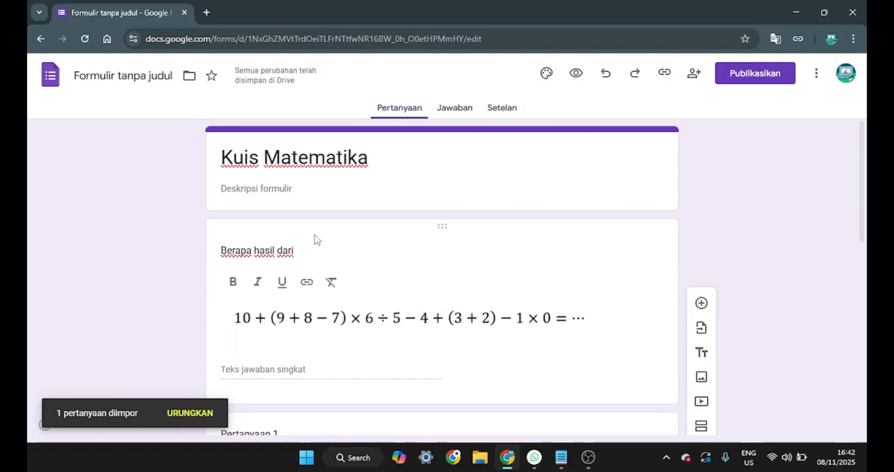
Review the whole form to check where the imported question sits relative to Pertanyaan 1 and Pertanyaan 2.
scroll(356, 228, down, 4)
scroll(357, 228, up, 4)
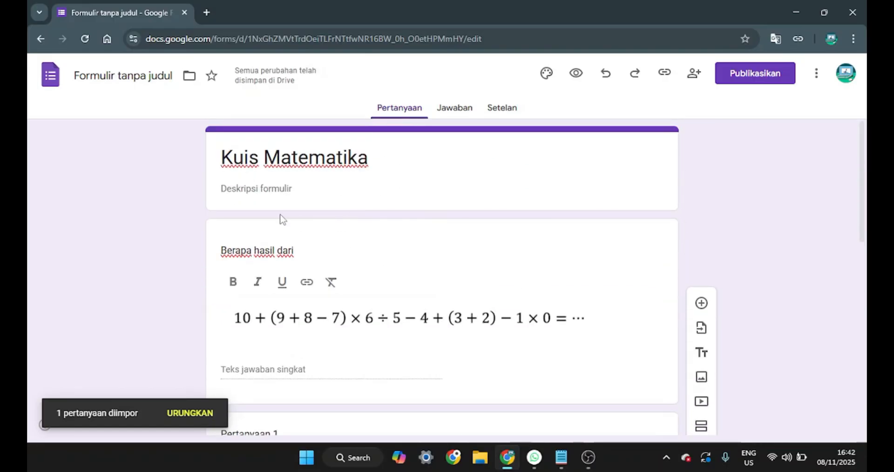
scroll(281, 240, down, 4)
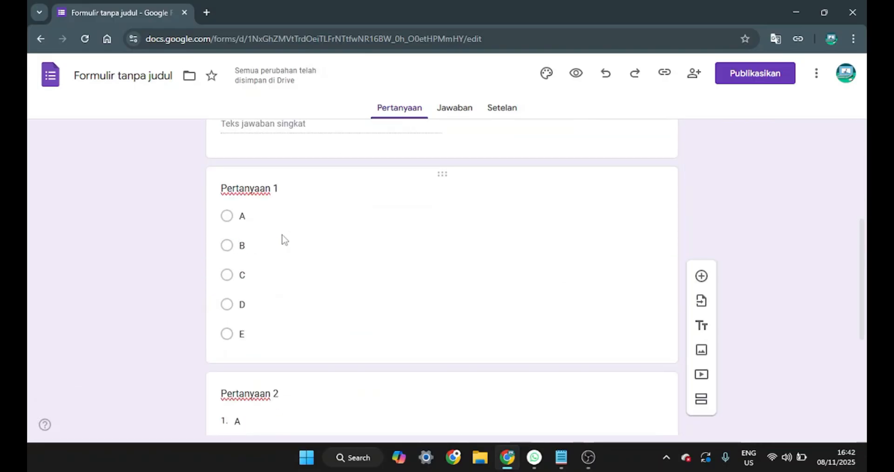
scroll(283, 239, up, 4)
scroll(441, 229, down, 5)
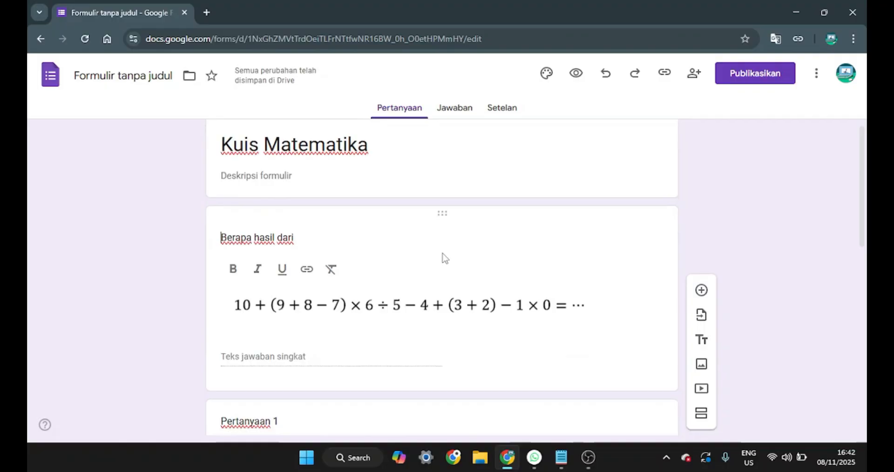
scroll(443, 256, up, 4)
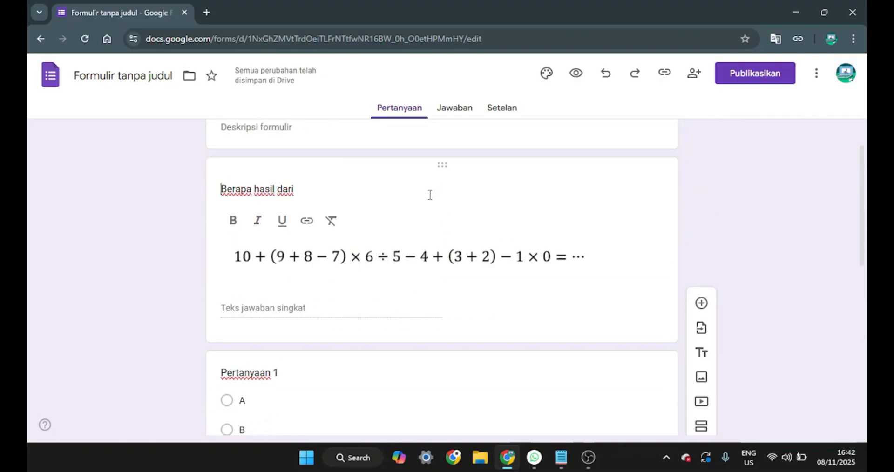
scroll(359, 281, down, 3)
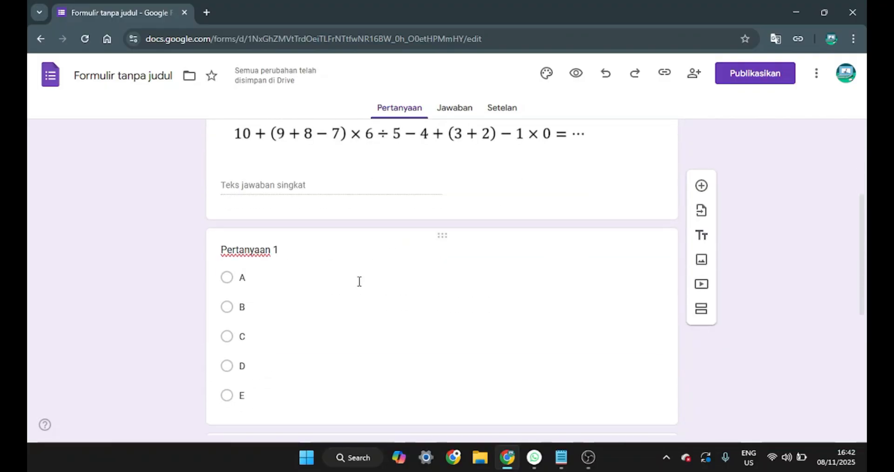
scroll(331, 242, down, 6)
scroll(342, 298, up, 1)
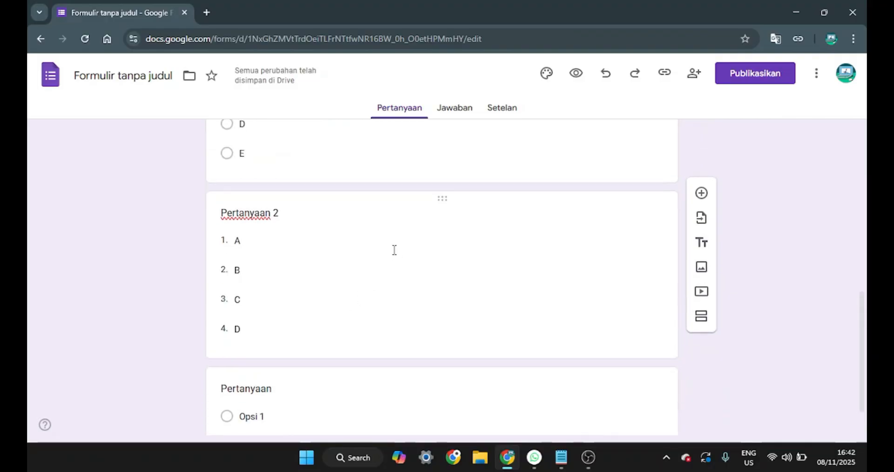
scroll(394, 251, up, 10)
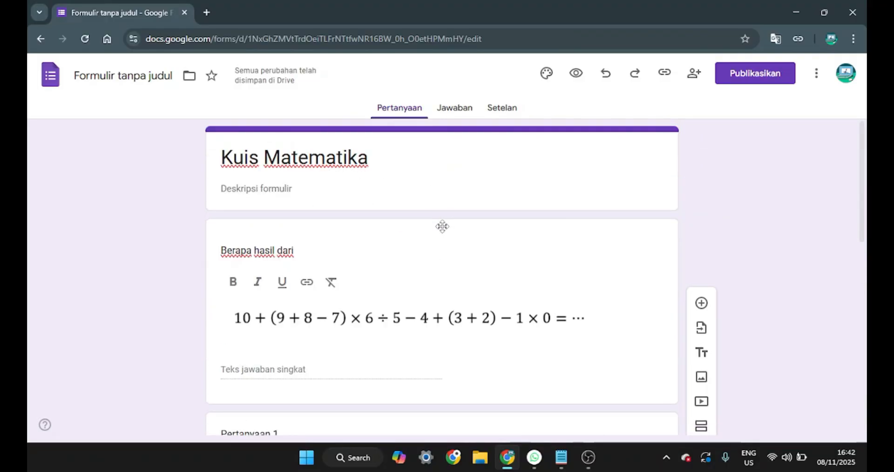
Move the imported question "Berapa hasil dari" below Pertanyaan 2 and prefix its text with "3. ".
drag(443, 227, 431, 323)
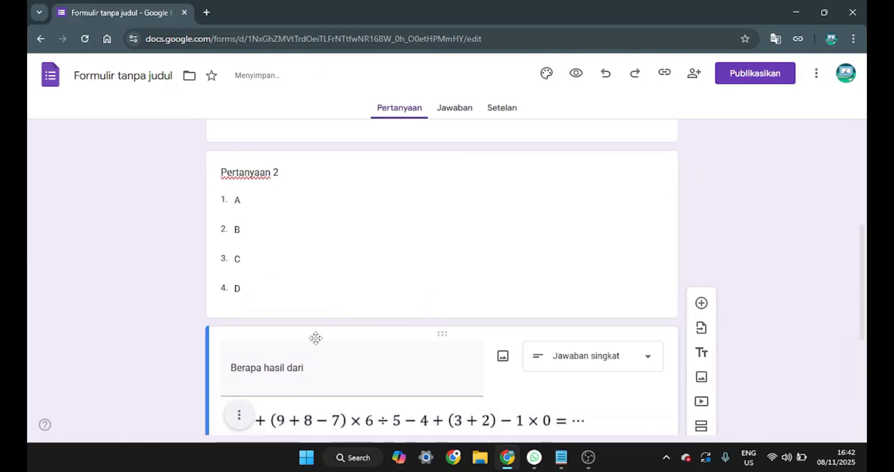
triple_click(235, 367)
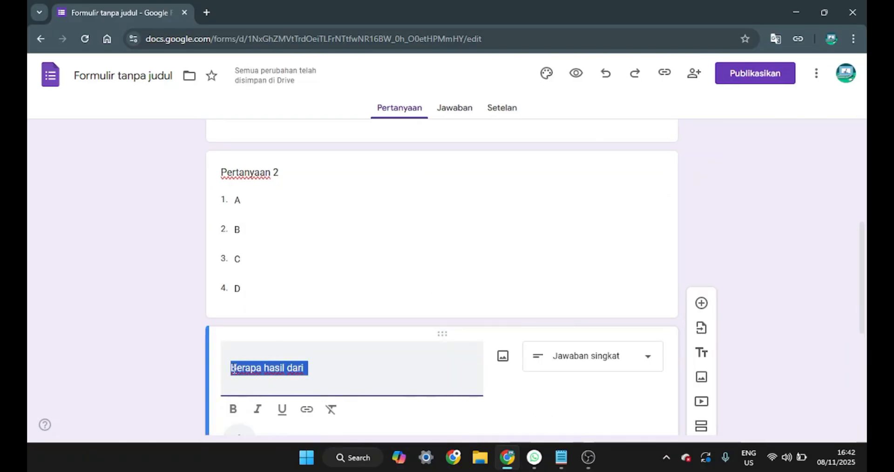
click(233, 368)
text(3.)
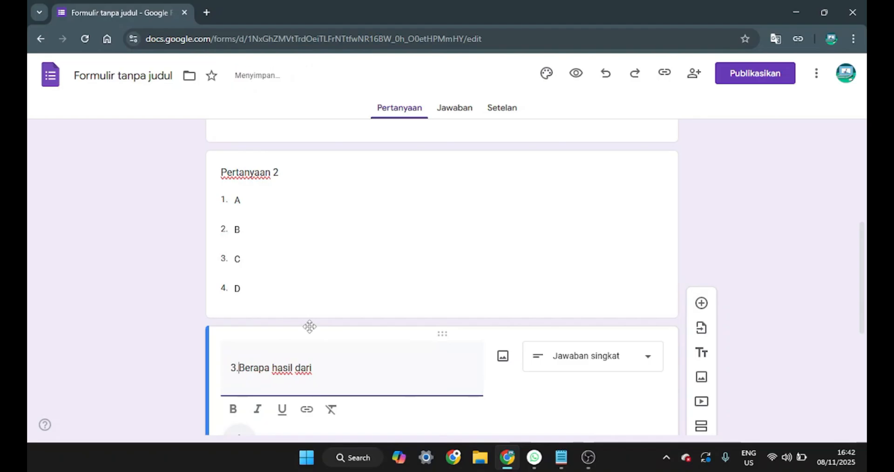
scroll(310, 327, down, 4)
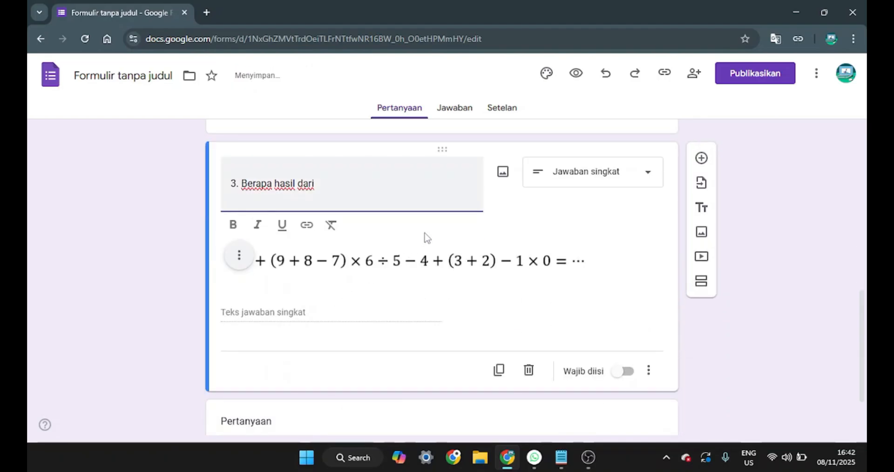
click(355, 289)
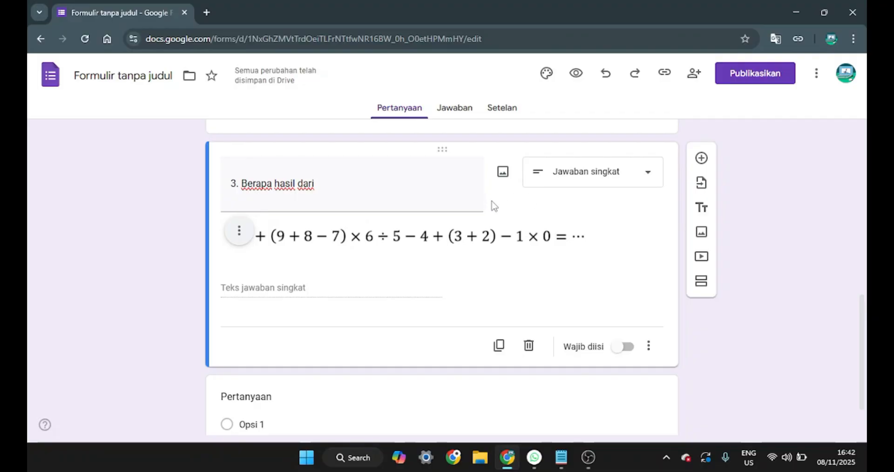
Title the blank question below the imported one "Pertanyaan" and set its question type to Kotak Centang.
scroll(495, 206, down, 1)
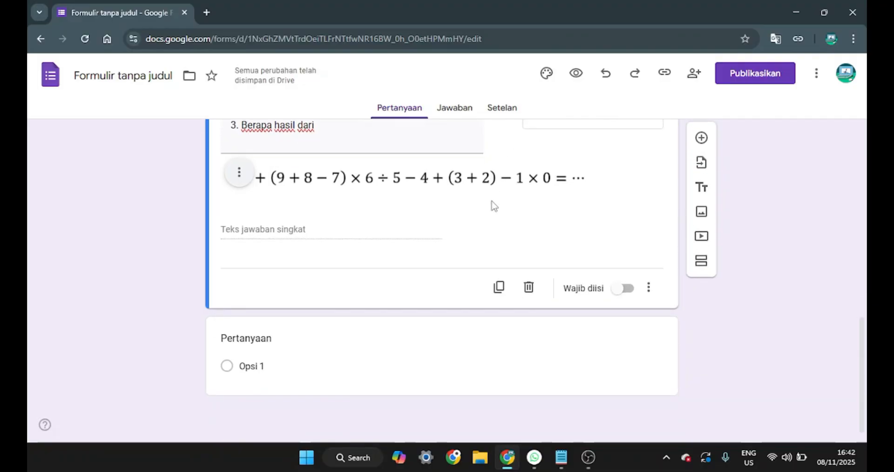
click(369, 349)
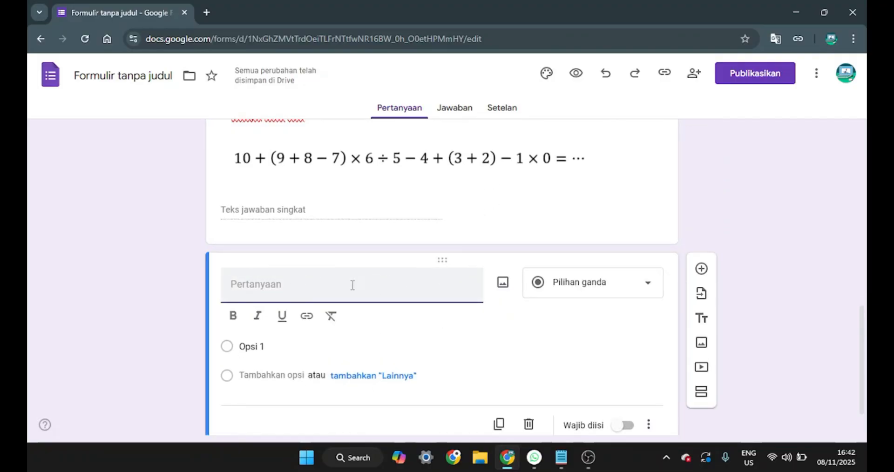
text(Pertanyaan)
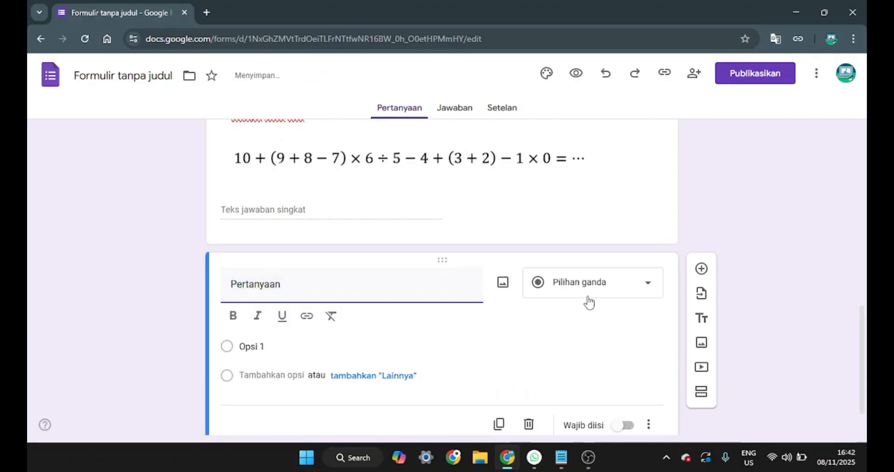
click(632, 283)
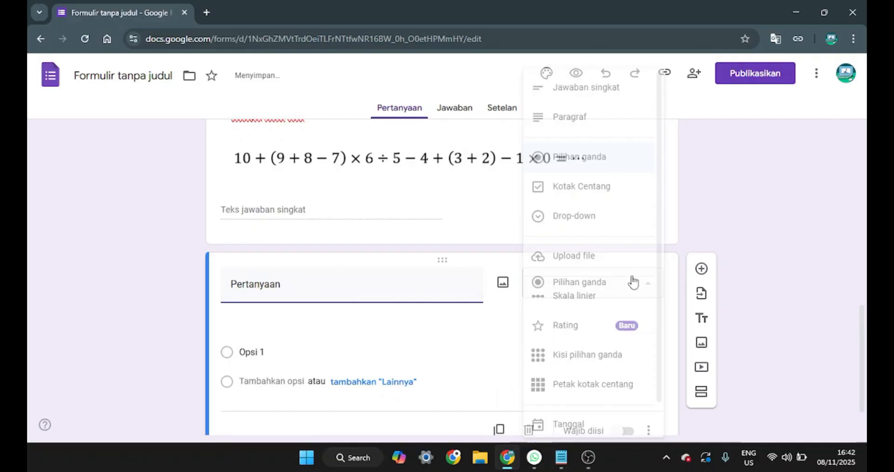
click(568, 188)
Add four more answer options with default labels to the checkbox question, for five options in all.
click(251, 321)
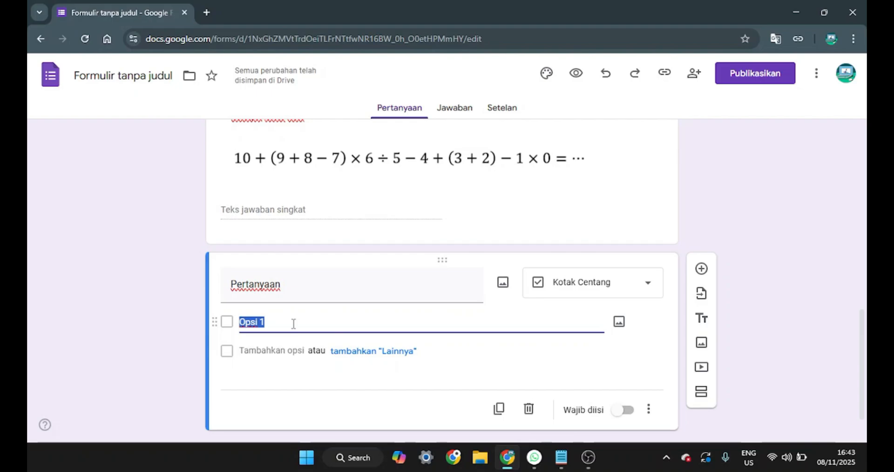
click(273, 358)
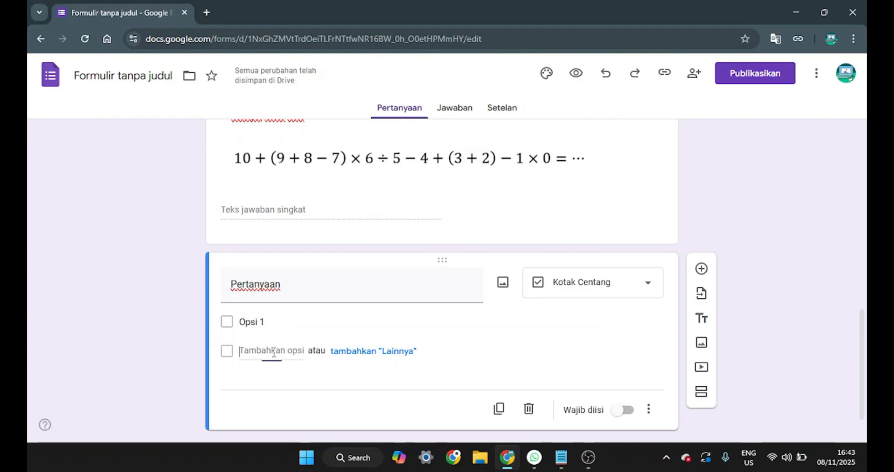
click(289, 381)
scroll(303, 342, down, 2)
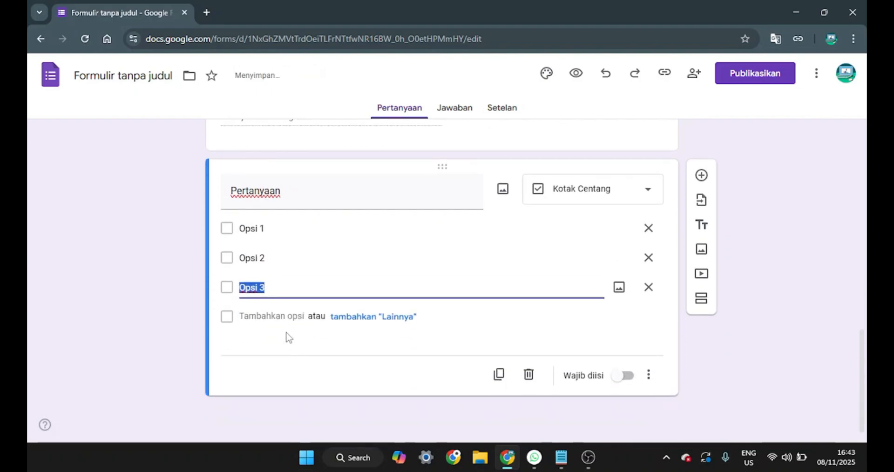
click(281, 319)
click(282, 347)
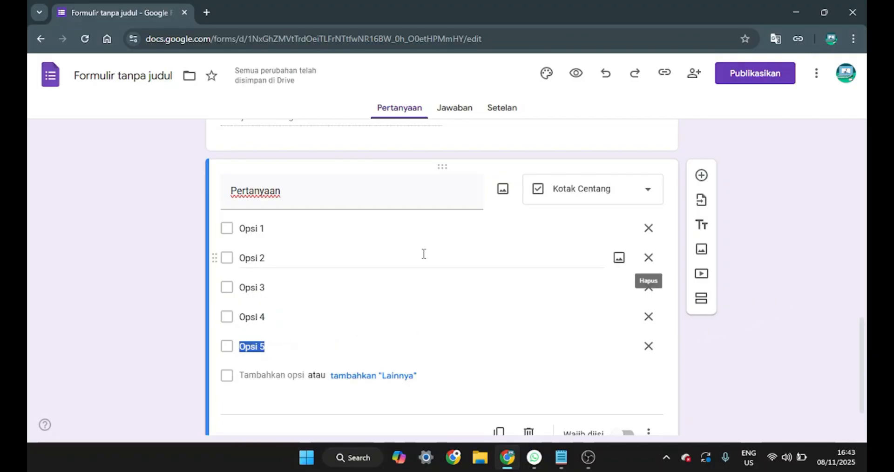
Insert the image gmbr from the Downloads folder into Opsi 1 of the checkbox question.
scroll(422, 254, down, 1)
scroll(422, 255, up, 5)
scroll(422, 255, down, 5)
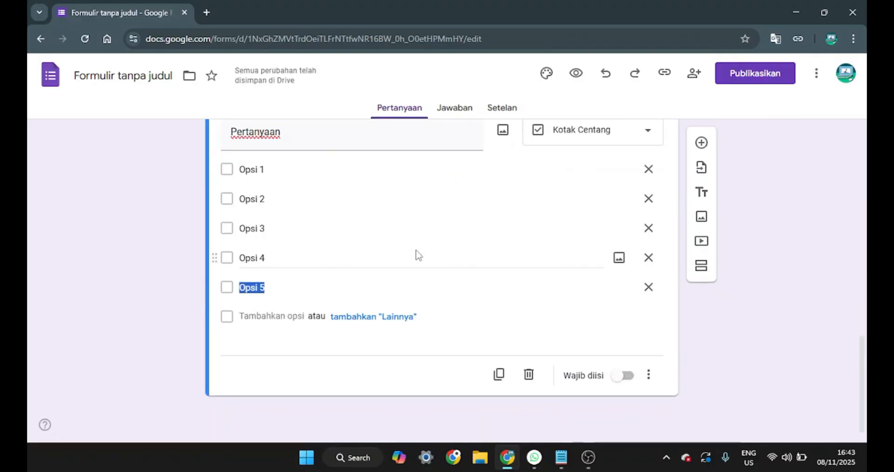
scroll(319, 243, up, 1)
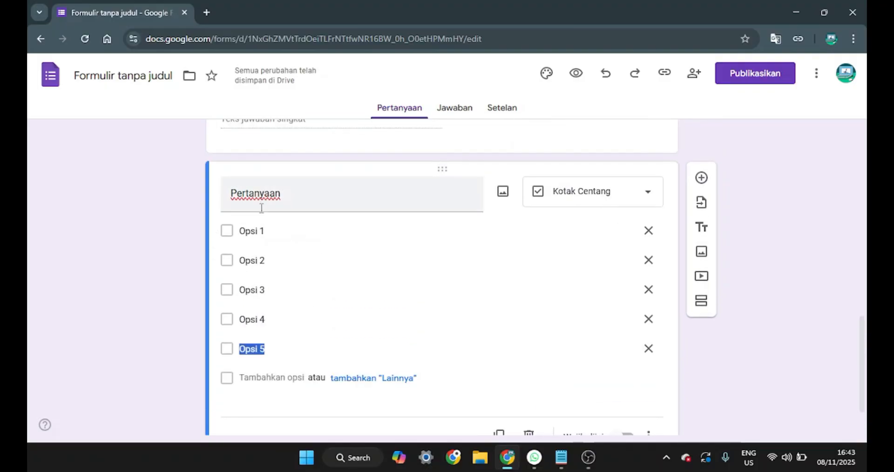
click(269, 233)
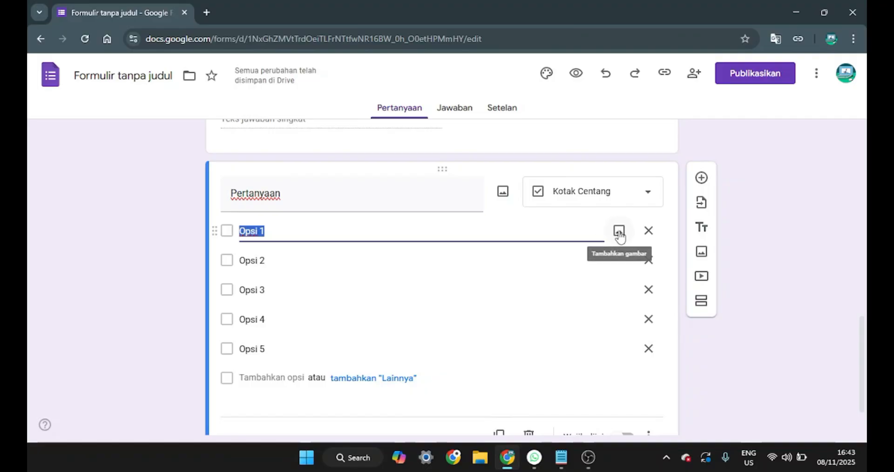
click(455, 231)
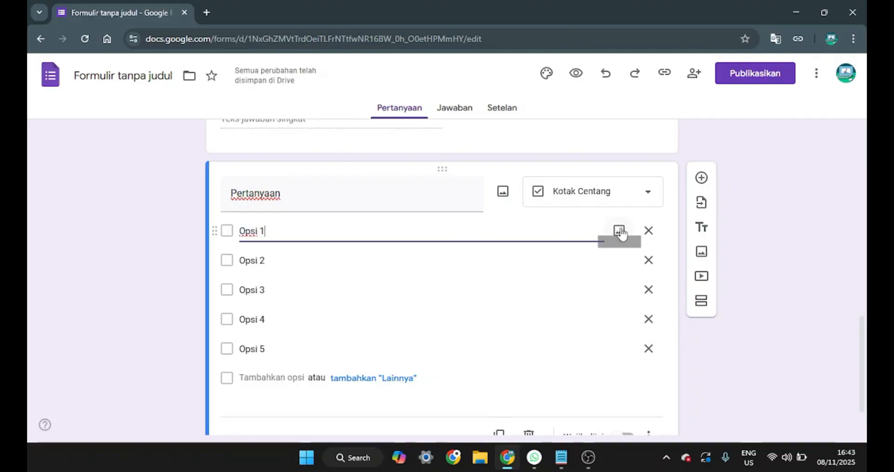
click(619, 231)
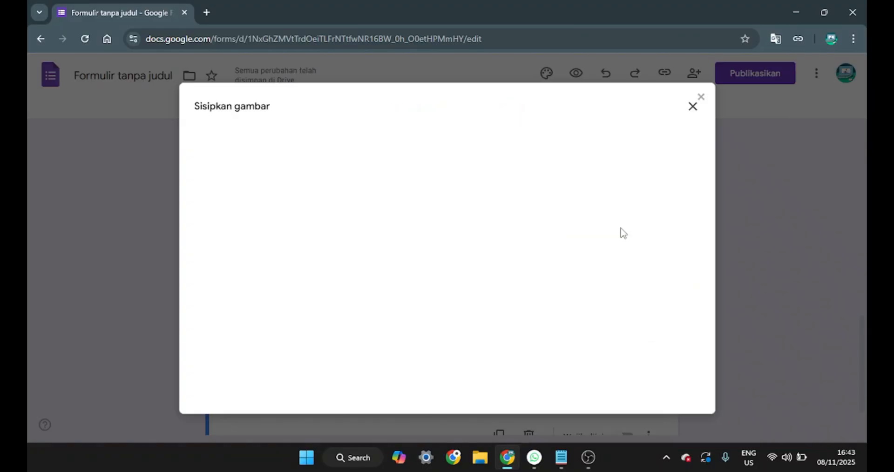
click(440, 327)
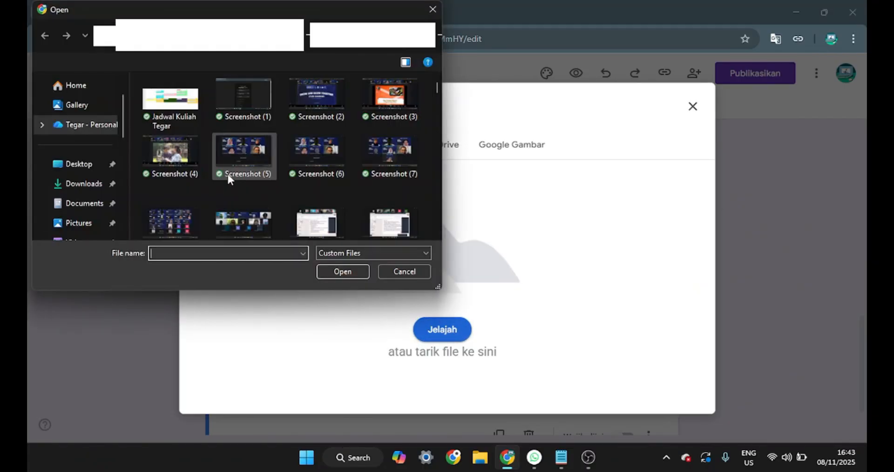
click(91, 142)
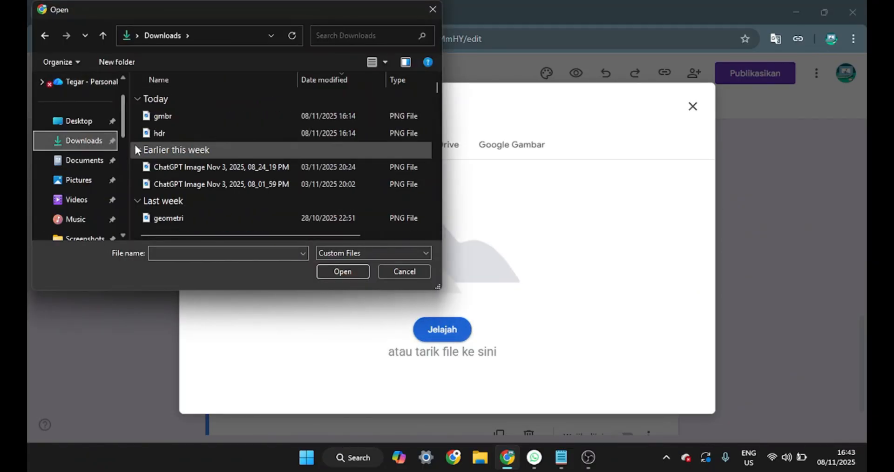
click(184, 135)
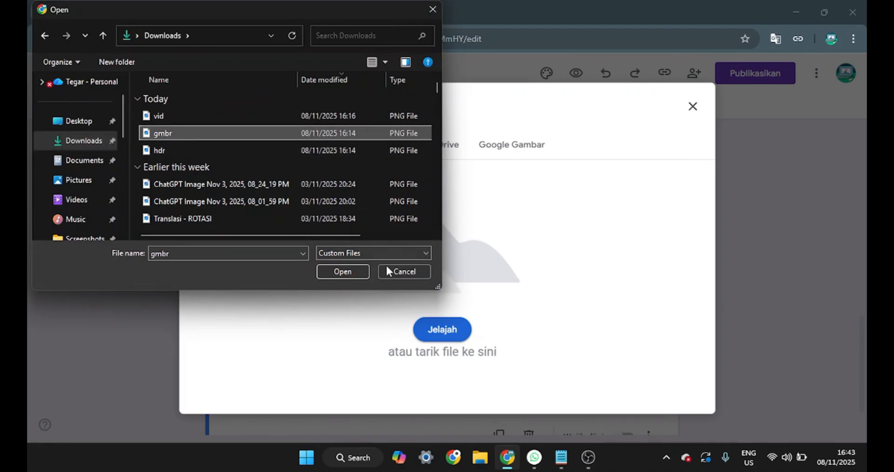
click(345, 273)
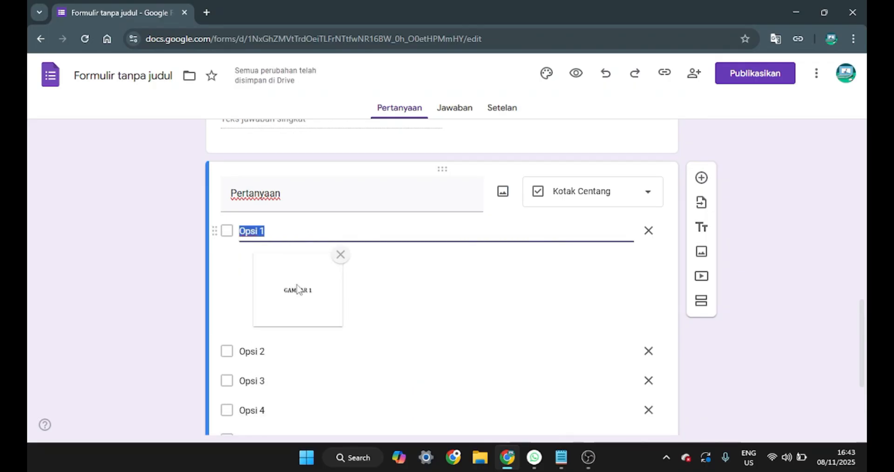
Number the checkbox question so that its title reads "Pertanyaan 4".
scroll(410, 279, down, 3)
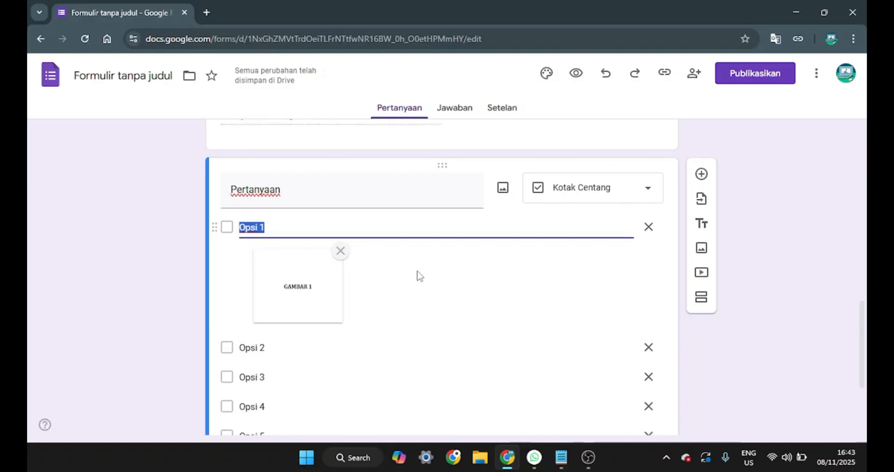
scroll(377, 188, up, 1)
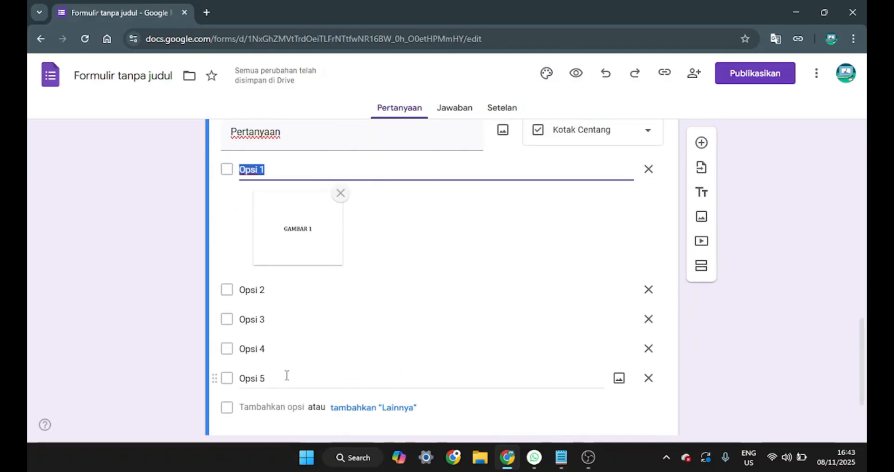
click(457, 173)
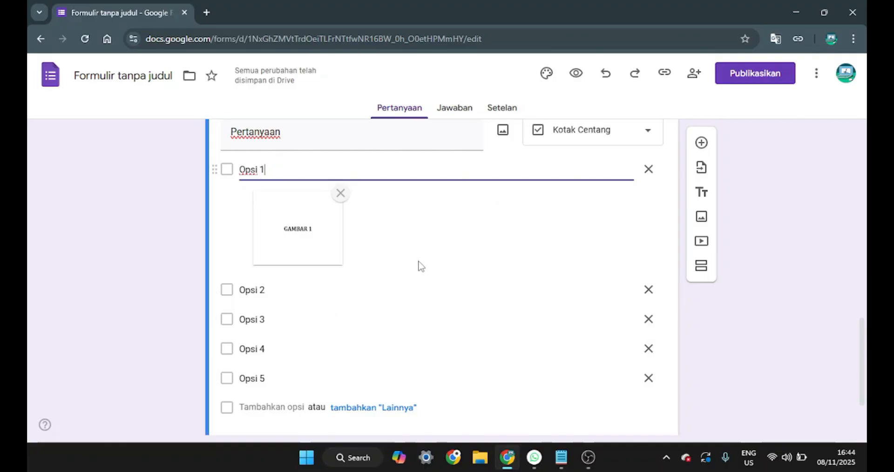
scroll(433, 212, down, 2)
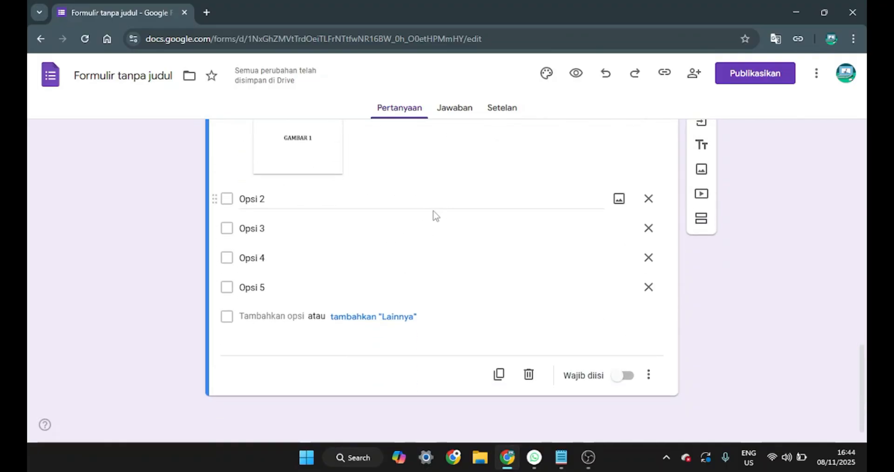
scroll(433, 210, up, 4)
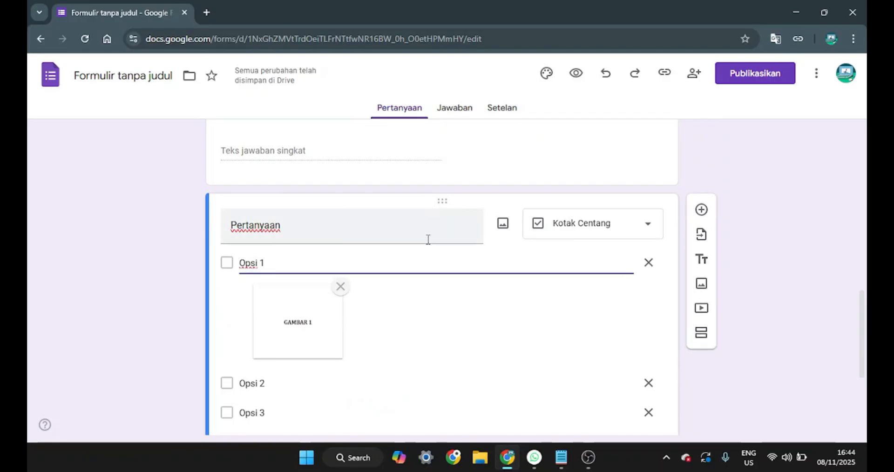
click(339, 225)
scroll(405, 216, up, 10)
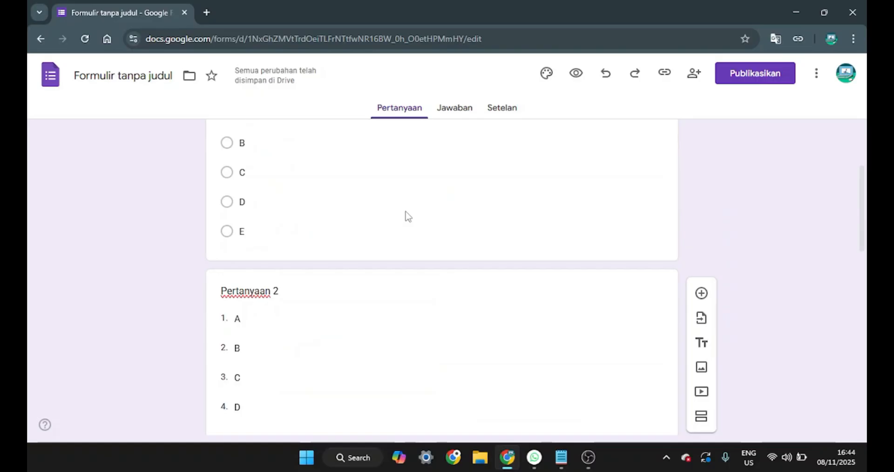
scroll(405, 216, down, 10)
click(334, 230)
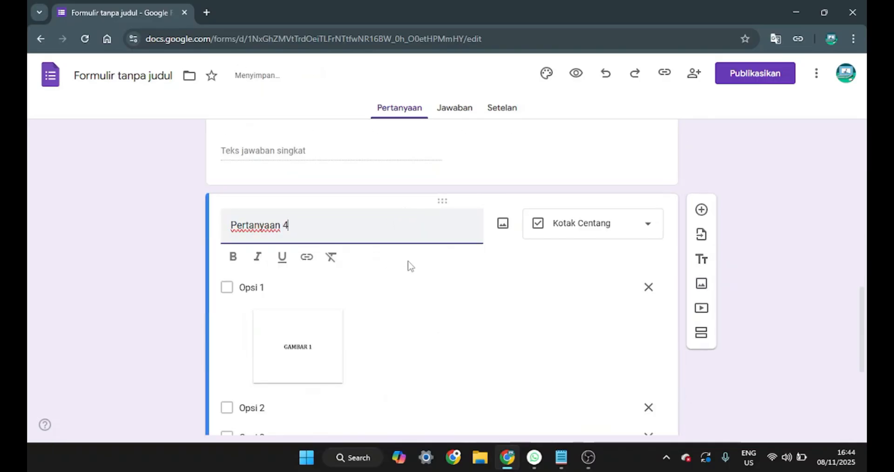
Add a new question below the checkbox question and title it "Pertanyaan 5".
scroll(410, 268, down, 5)
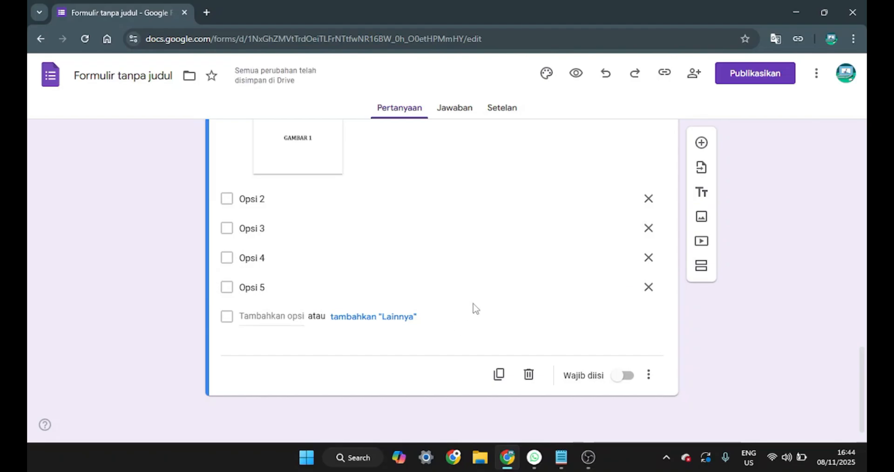
scroll(499, 285, up, 3)
scroll(553, 247, down, 3)
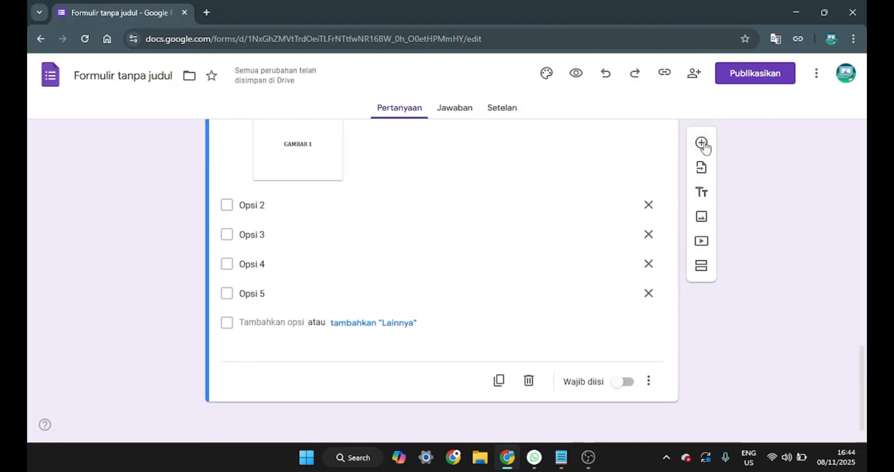
click(702, 144)
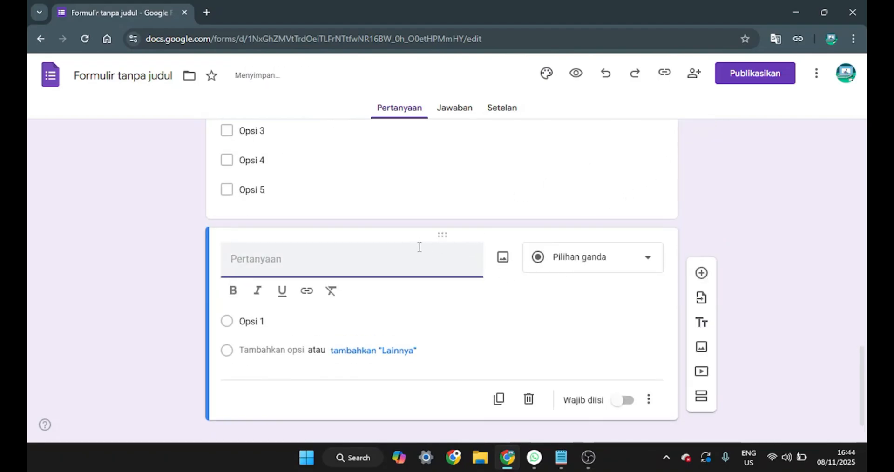
text(Perta)
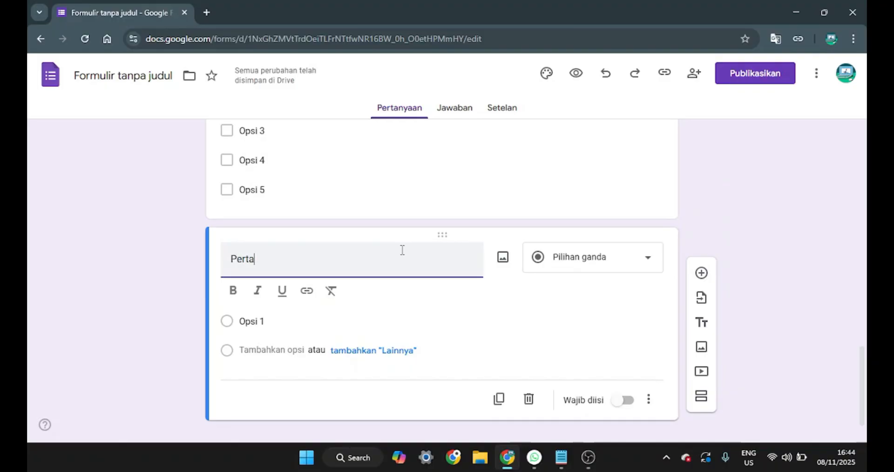
text(nyaan 5)
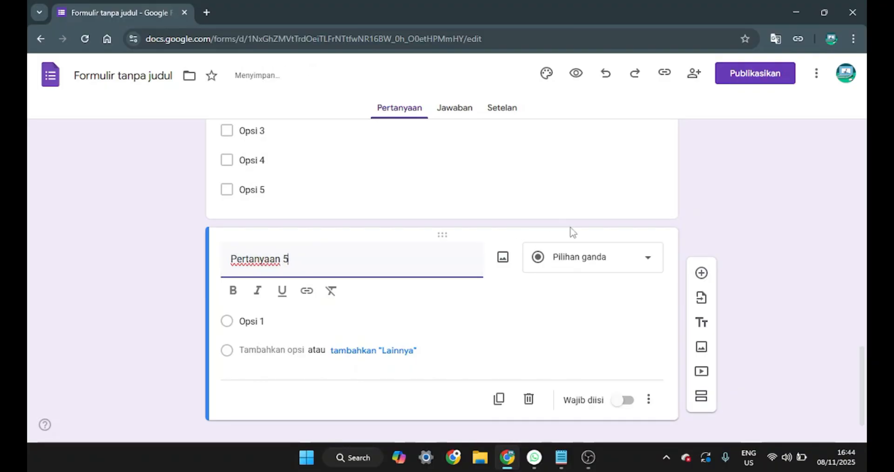
Set the question type of Pertanyaan 5 to Paragraf.
click(604, 260)
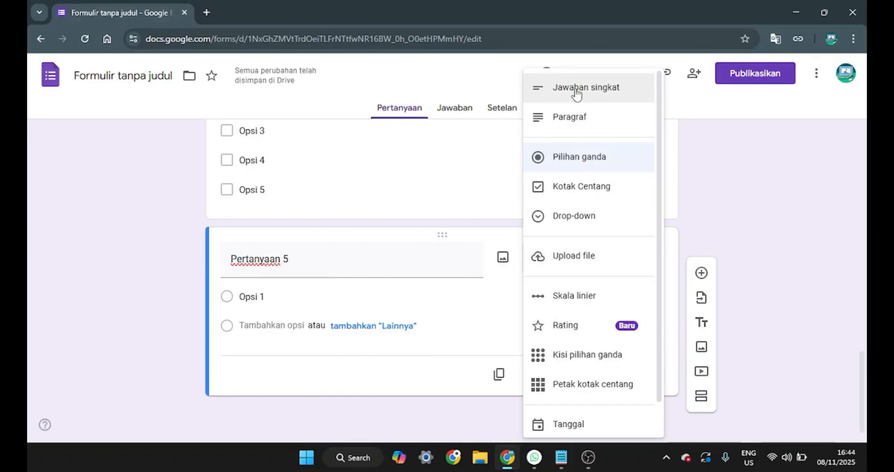
click(574, 122)
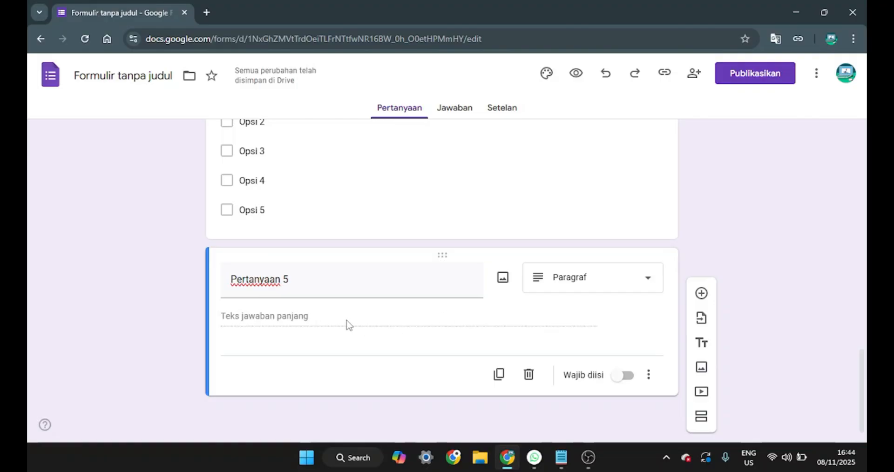
Change the question type of Pertanyaan 5 to Upload file and allow respondents to upload files to Drive.
click(540, 293)
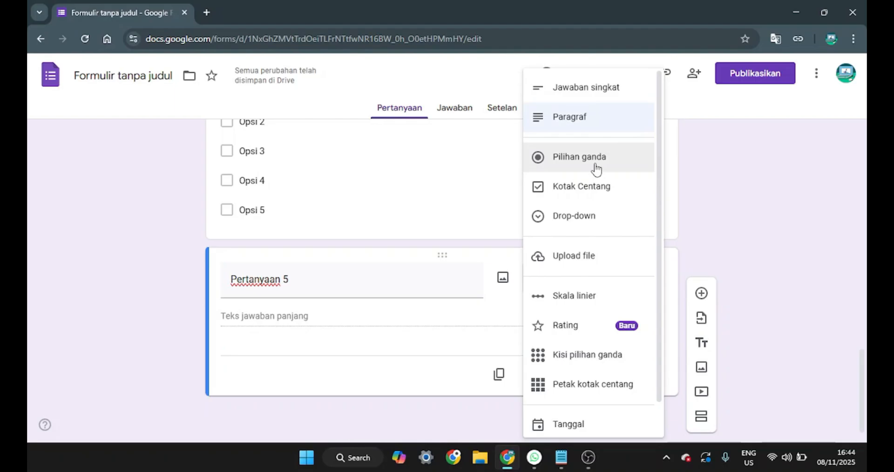
click(587, 260)
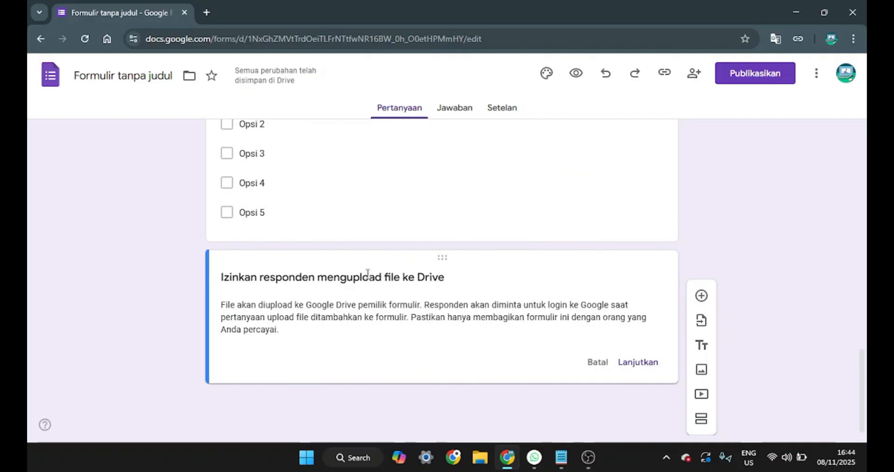
click(636, 366)
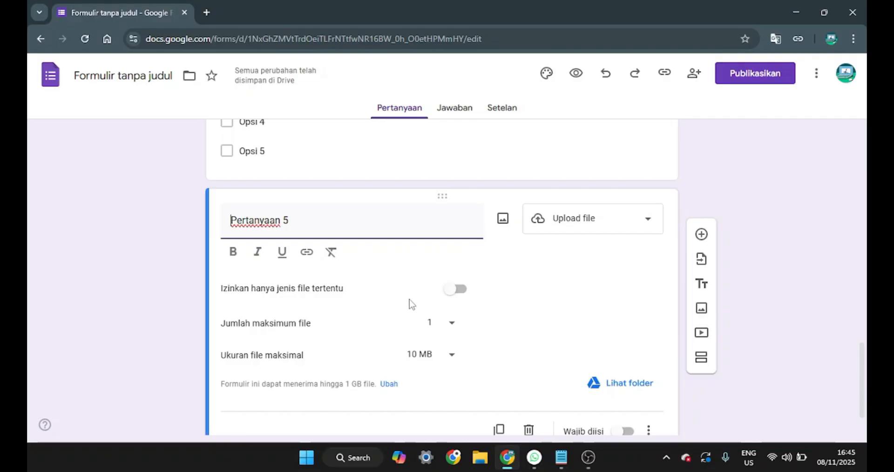
Try restricting uploads to Dokumen, Spreadsheet, PDF and Video files, and turn the file type restriction off again.
click(459, 289)
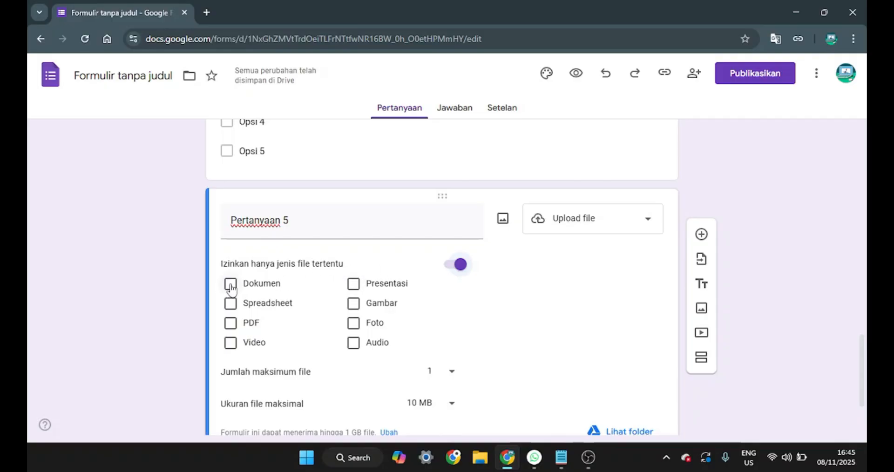
click(231, 285)
click(230, 304)
click(230, 325)
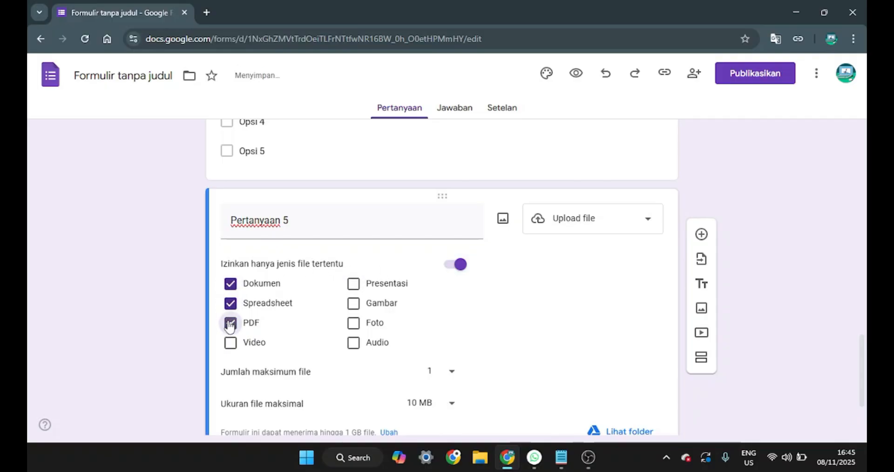
click(230, 344)
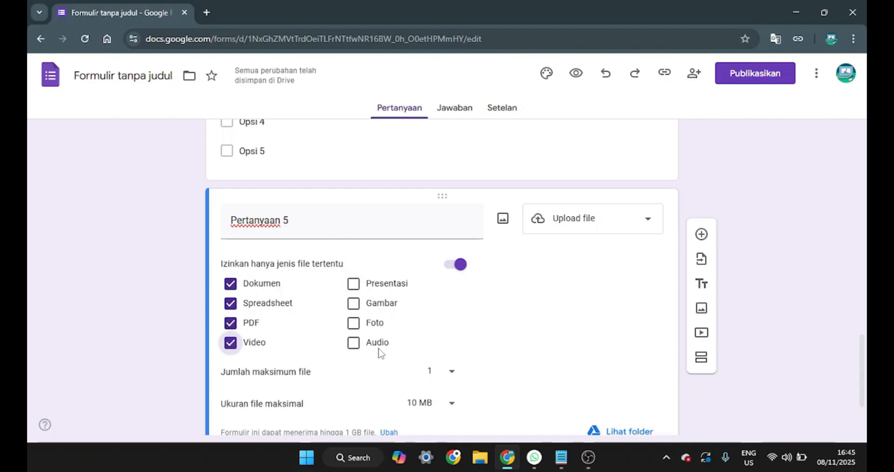
click(460, 265)
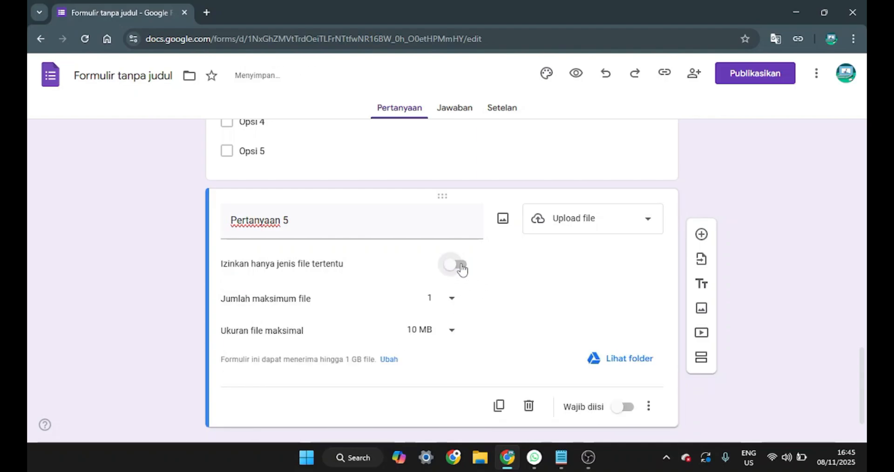
Set the upload question's maximum number of files to 10 and, after trying 10 GB, its maximum file size to 1 MB.
click(453, 300)
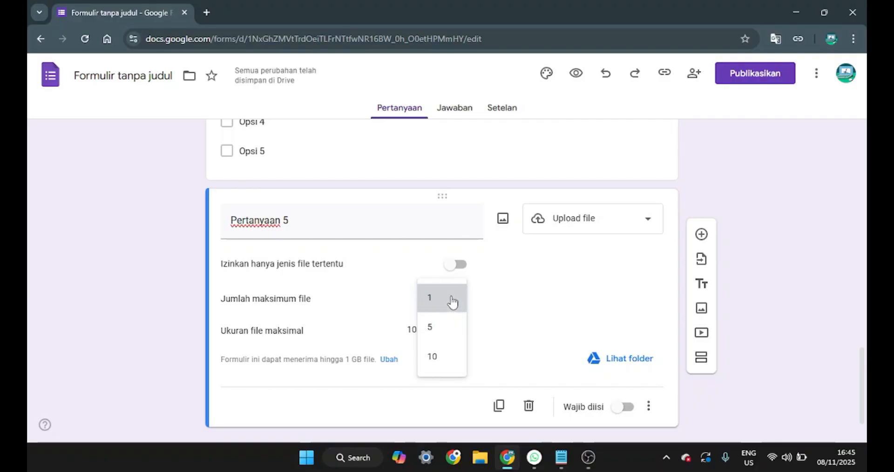
click(451, 301)
click(451, 302)
click(443, 357)
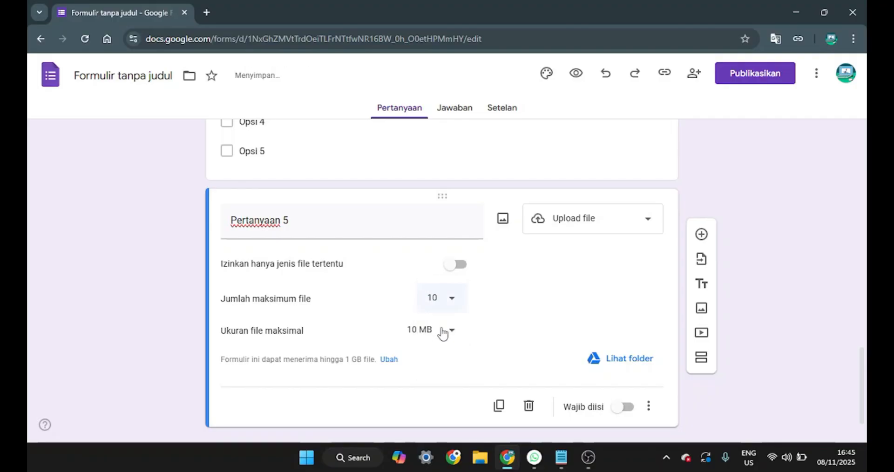
click(444, 331)
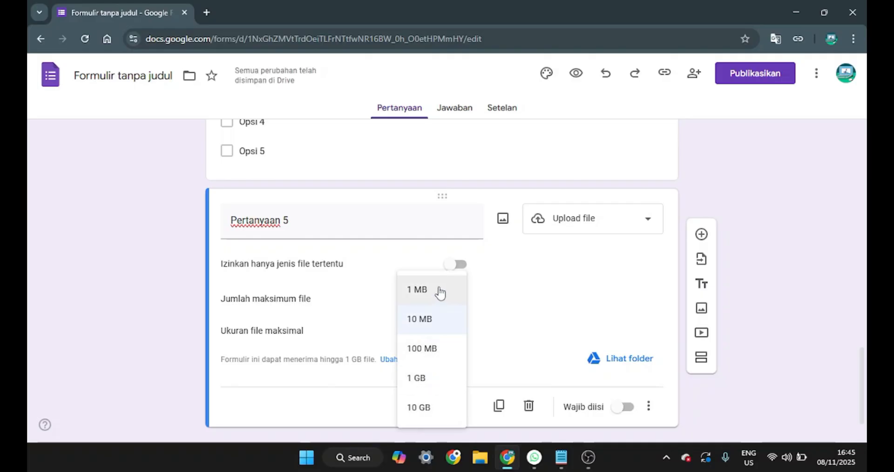
click(419, 409)
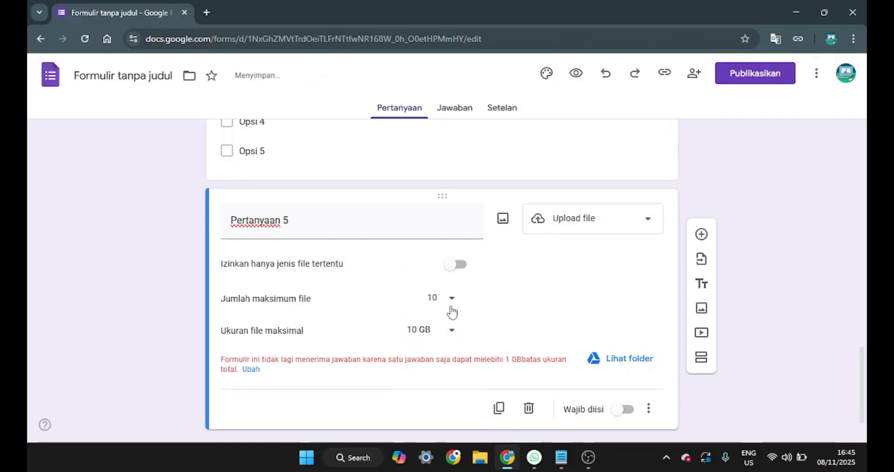
click(442, 331)
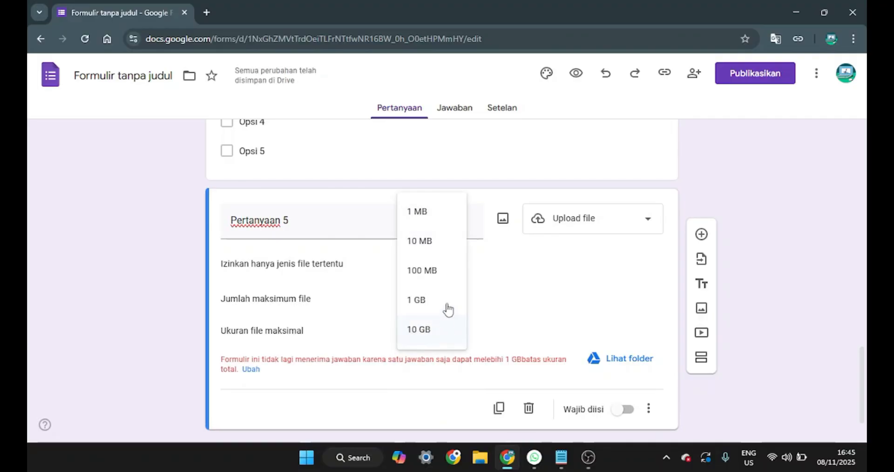
click(434, 221)
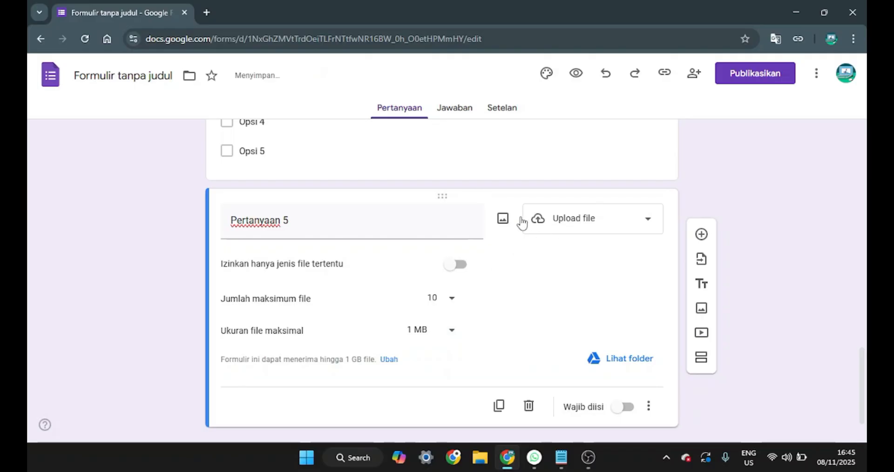
Change Pertanyaan 5 to Skala linier and label value 1 "sangat kurang" and value 5 "sangat baik".
click(606, 221)
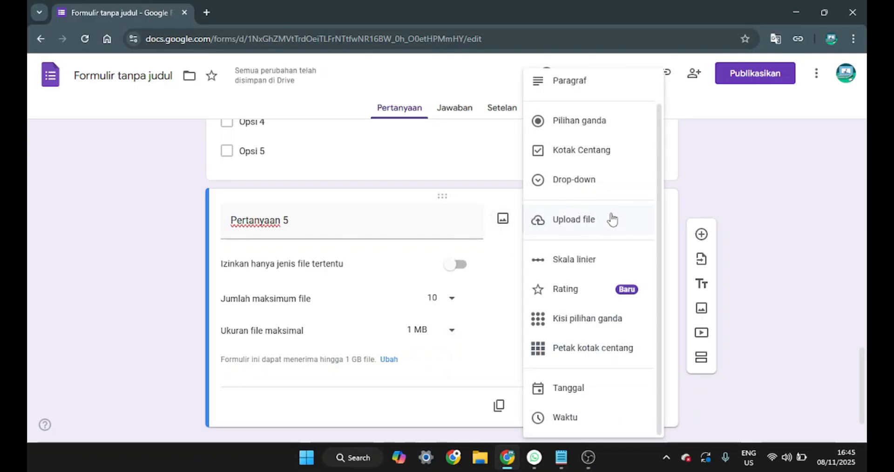
click(593, 260)
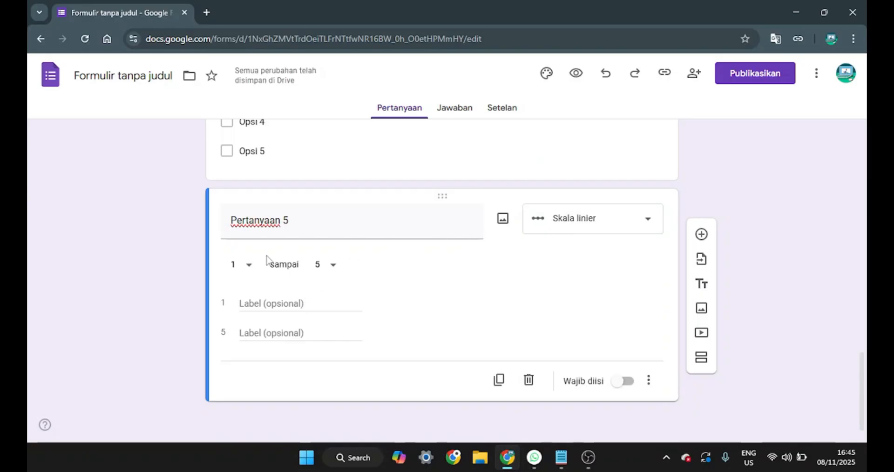
click(275, 303)
text(sanga)
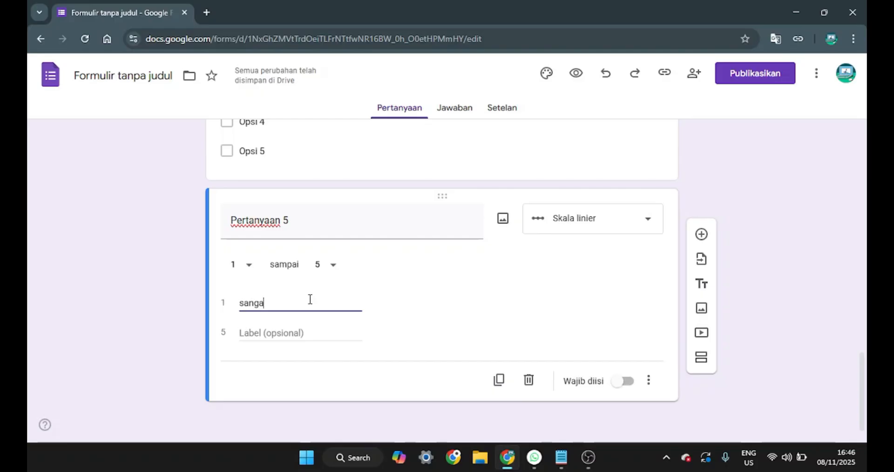
text(t kurang)
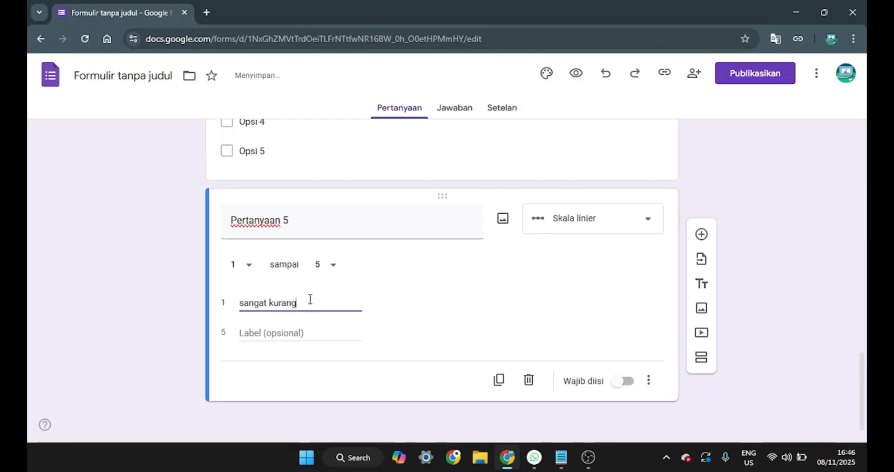
click(298, 331)
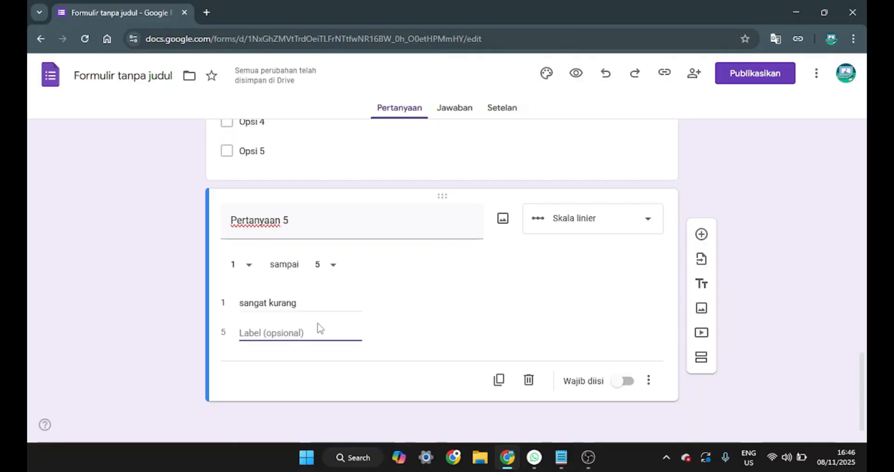
text(sangat )
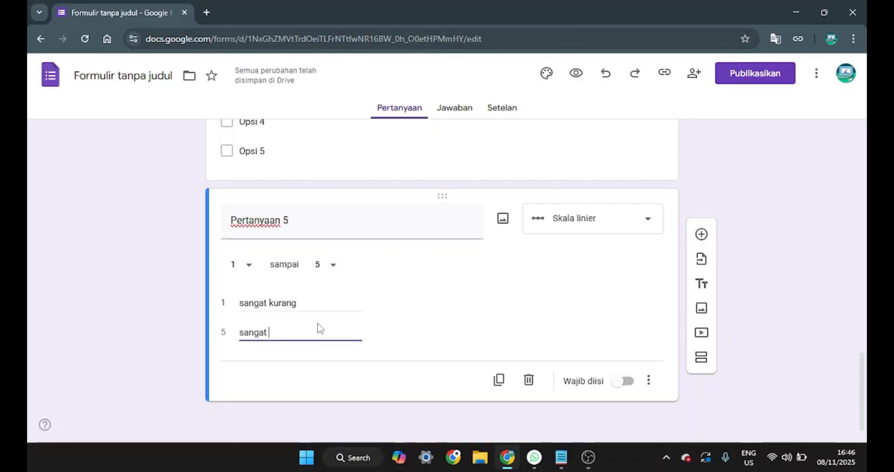
text(baik)
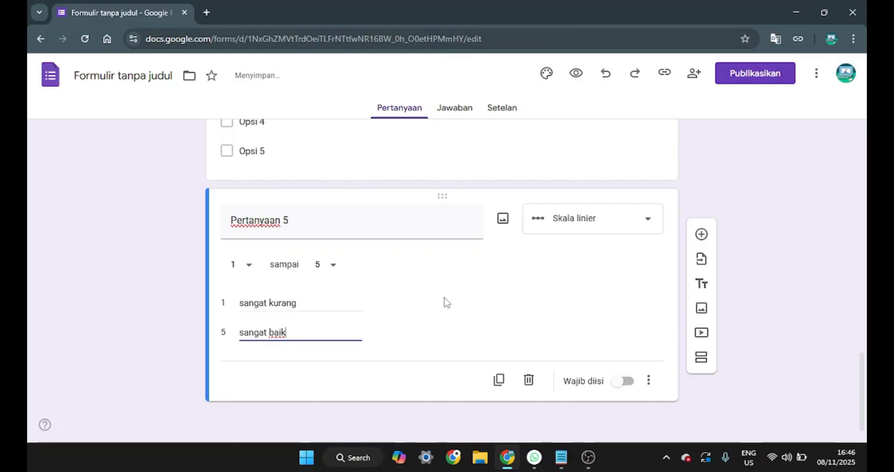
click(445, 302)
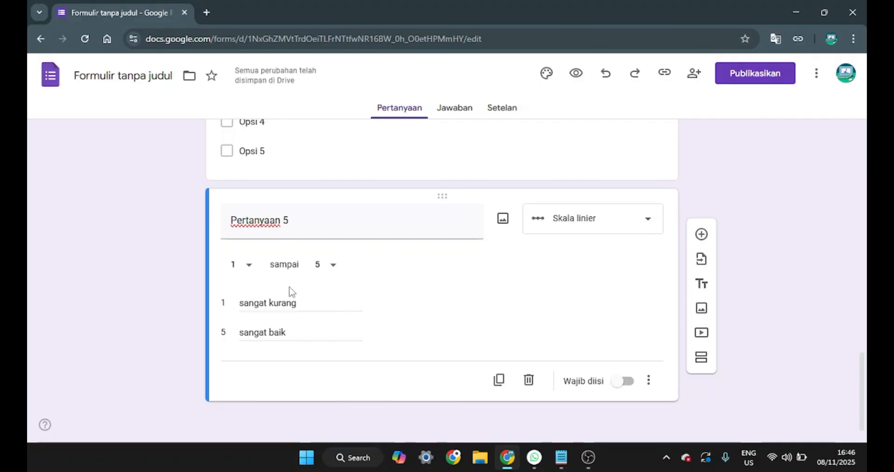
Change the question type of Pertanyaan 5 to Rating with 5 levels.
click(648, 222)
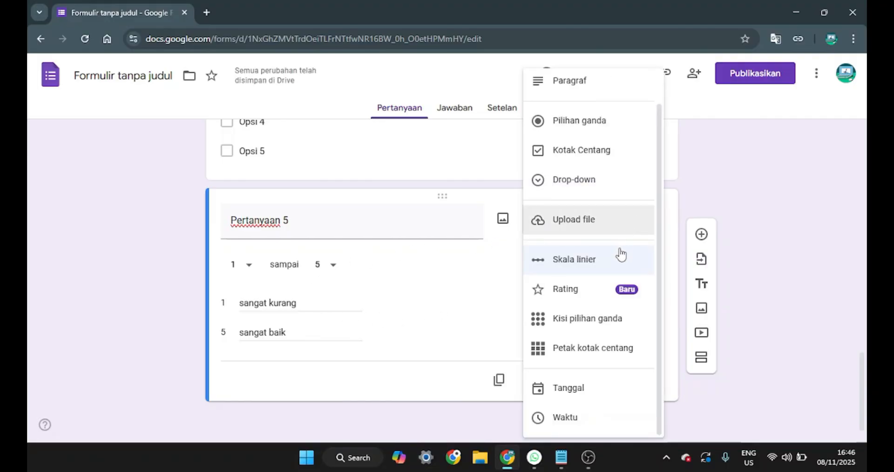
click(579, 294)
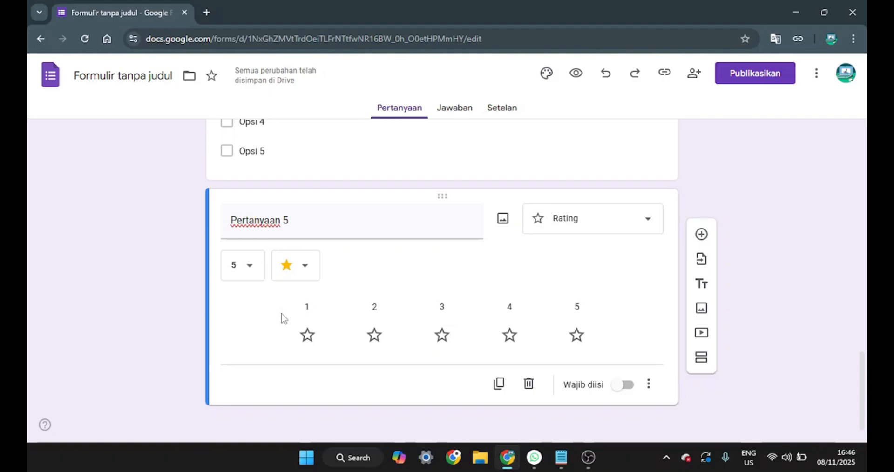
drag(344, 329, 285, 319)
click(317, 301)
click(250, 269)
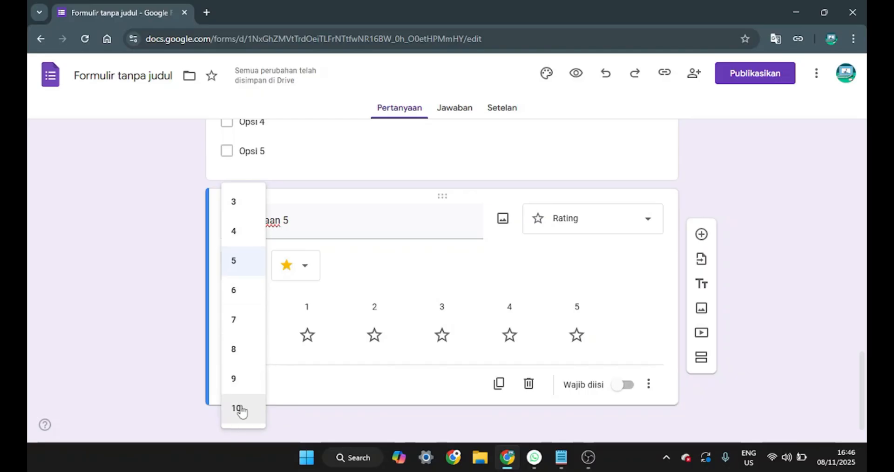
scroll(235, 298, up, 5)
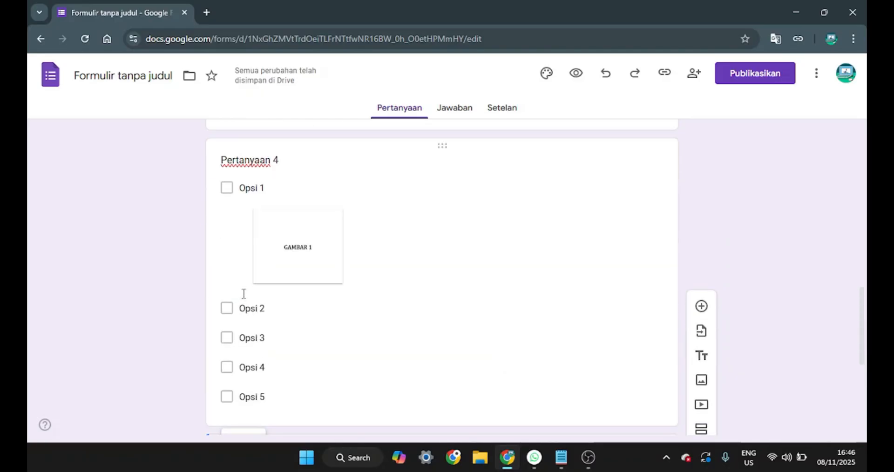
scroll(243, 294, down, 5)
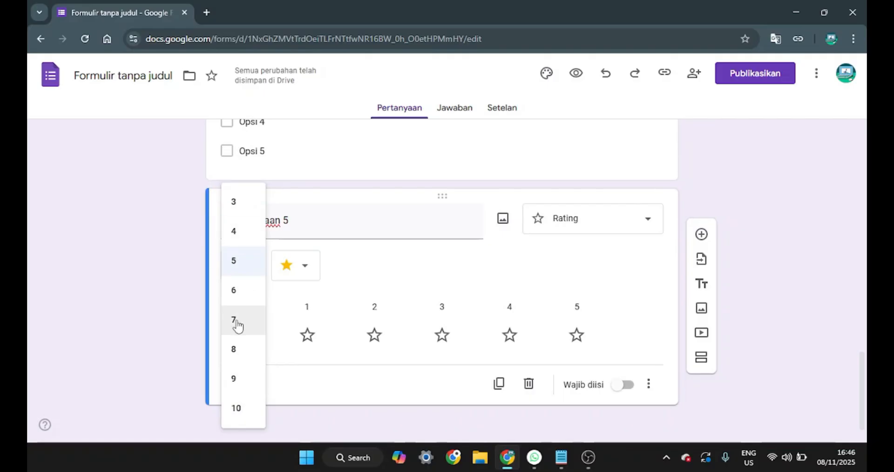
click(238, 261)
Try the heart icon and then the thumbs-up icon for the rating levels of Pertanyaan 5.
click(287, 266)
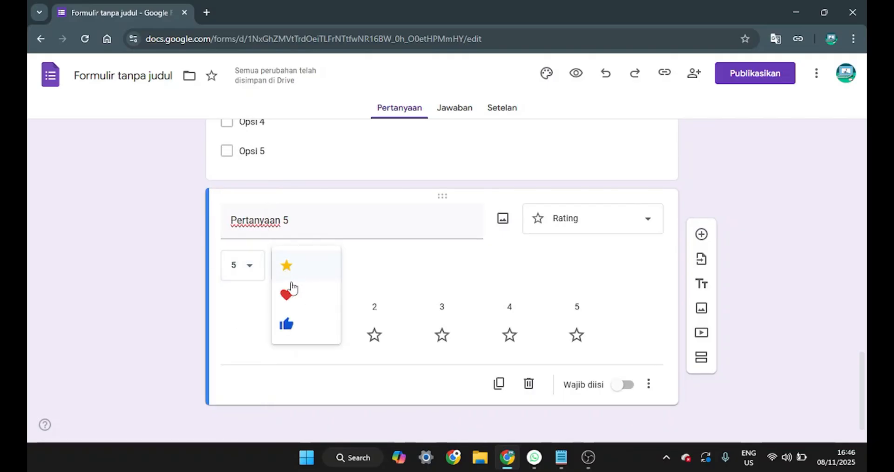
click(289, 293)
click(301, 268)
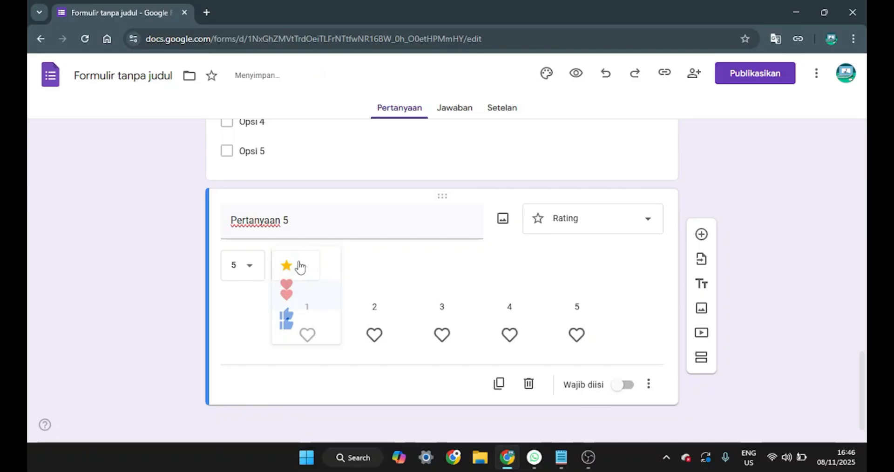
click(294, 322)
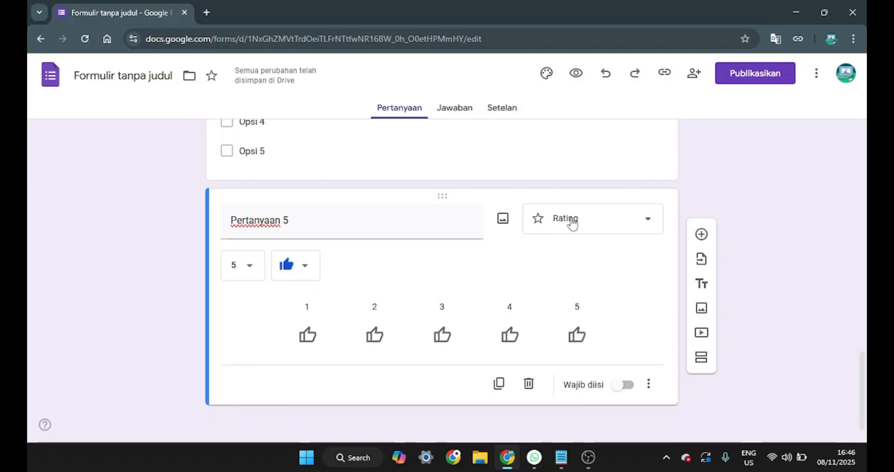
Change Pertanyaan 5 to Kisi pilihan ganda and name its two columns "benar" and "salah".
click(624, 226)
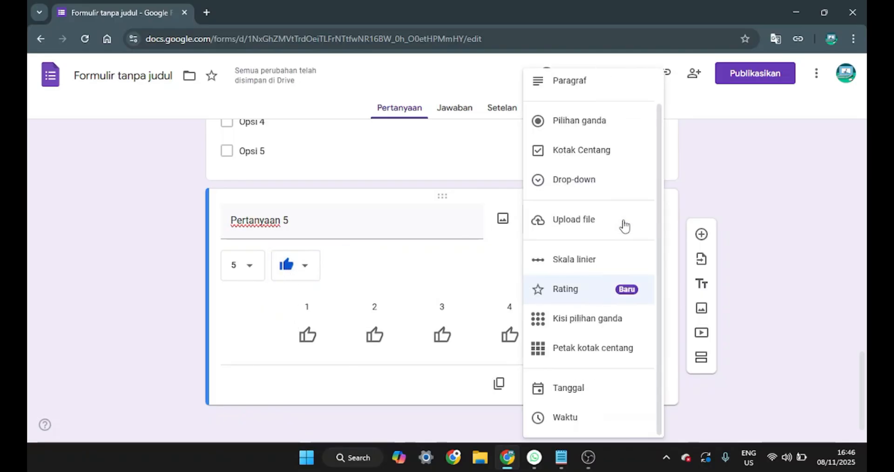
click(599, 320)
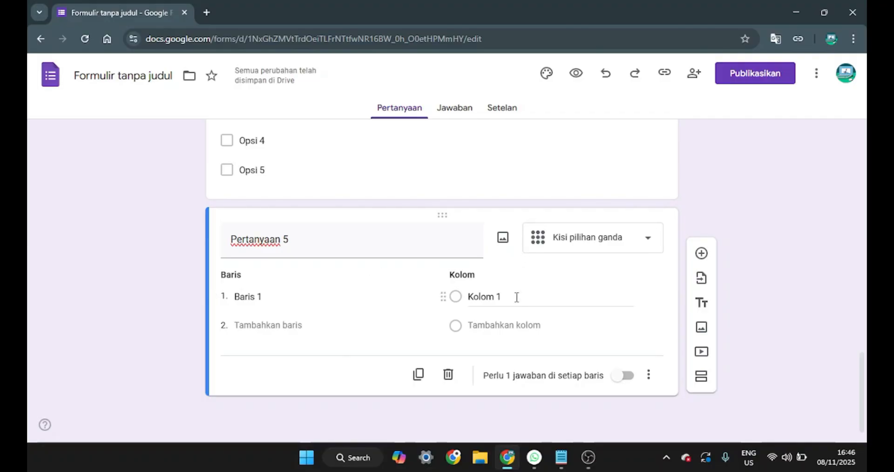
click(501, 296)
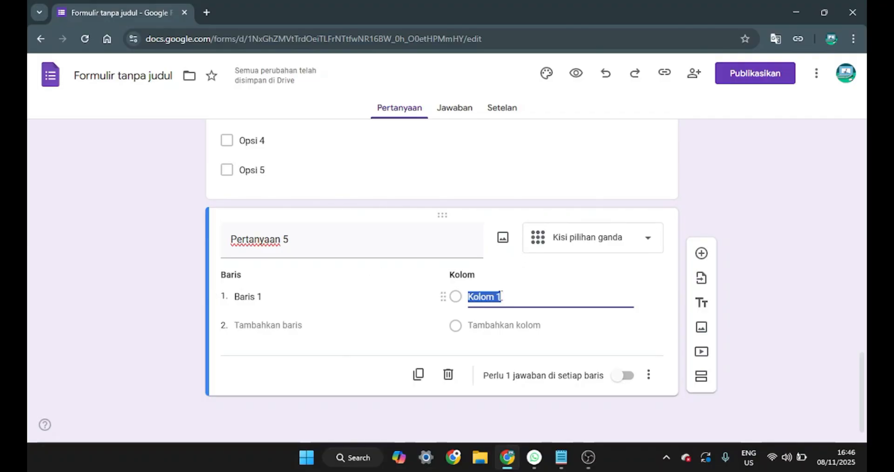
text(benar)
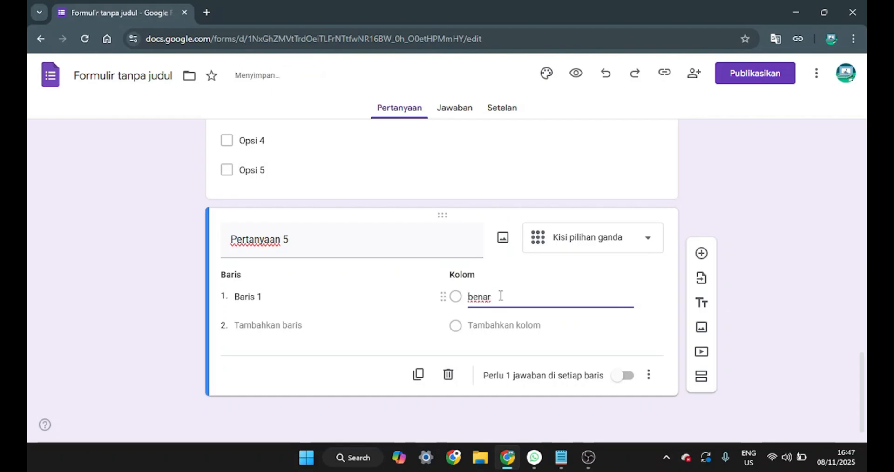
click(498, 324)
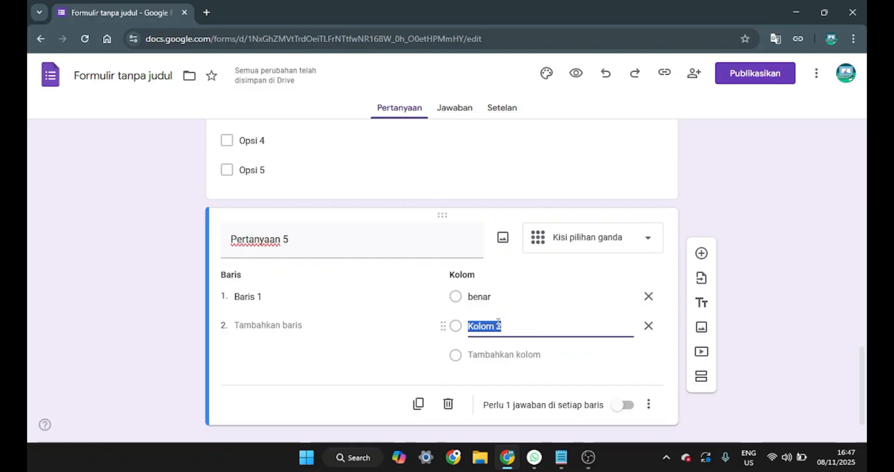
text(salah)
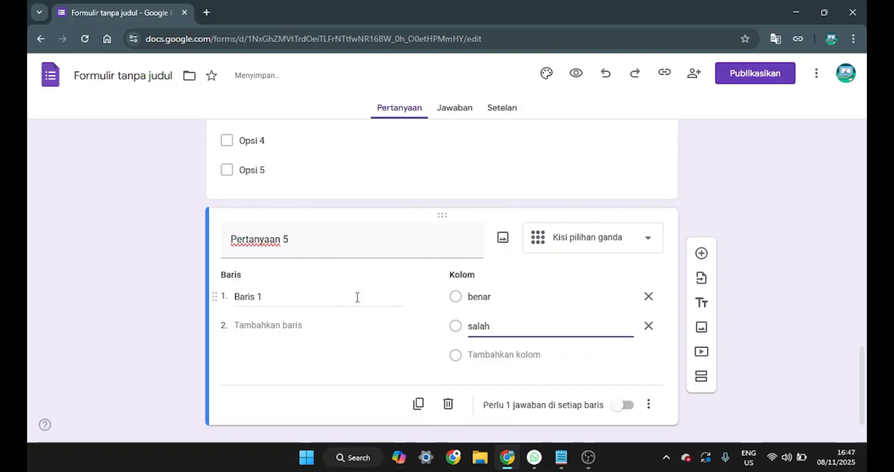
Name the grid rows of Pertanyaan 5 "pernyataan 1", "pernyataan 2" and "pernyataan 3".
click(271, 299)
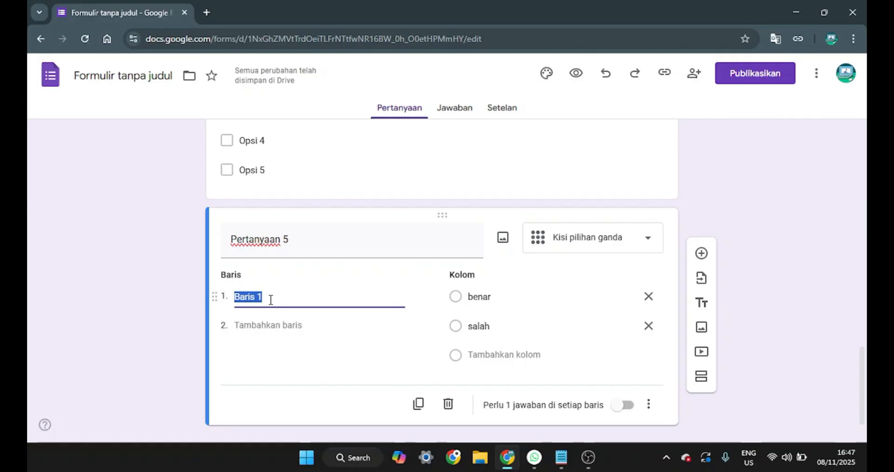
text(pernya)
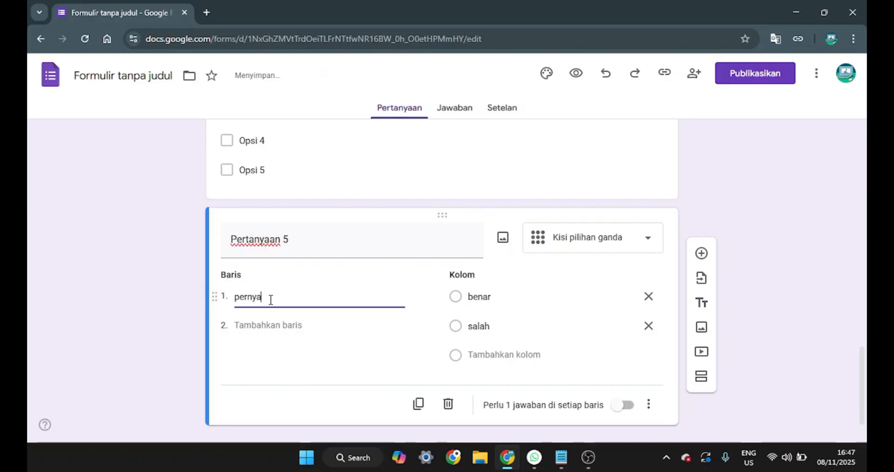
text(taan 1)
click(322, 334)
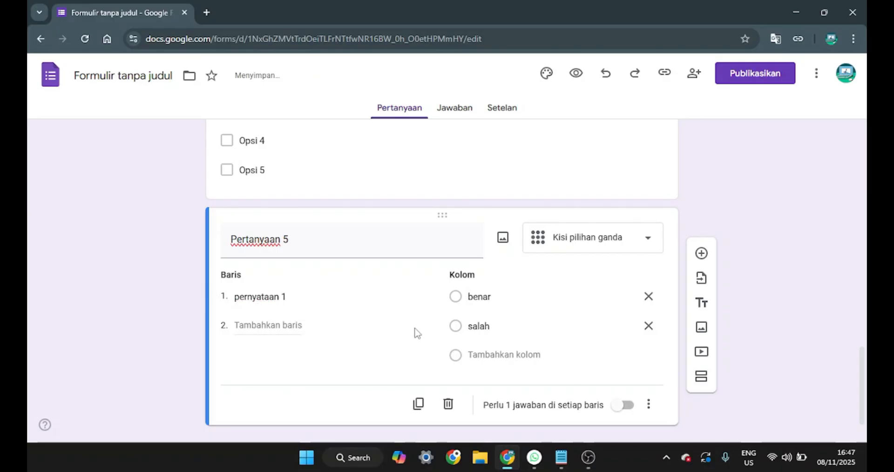
click(287, 329)
text(per)
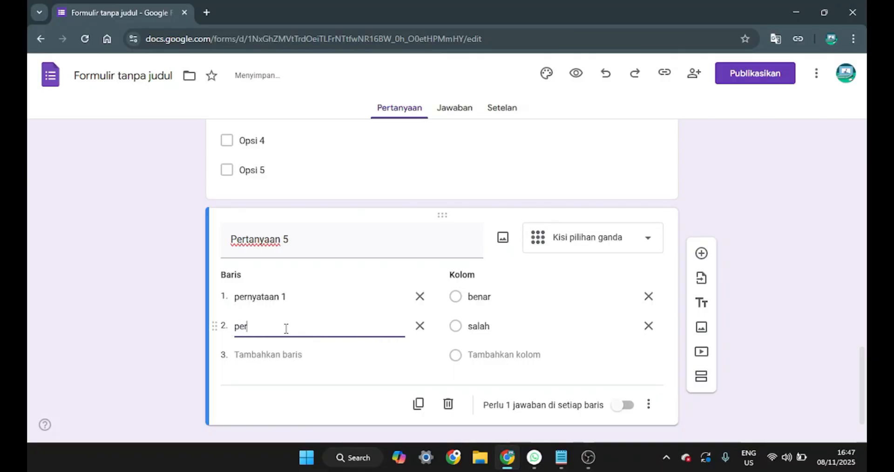
text(nyataan 2)
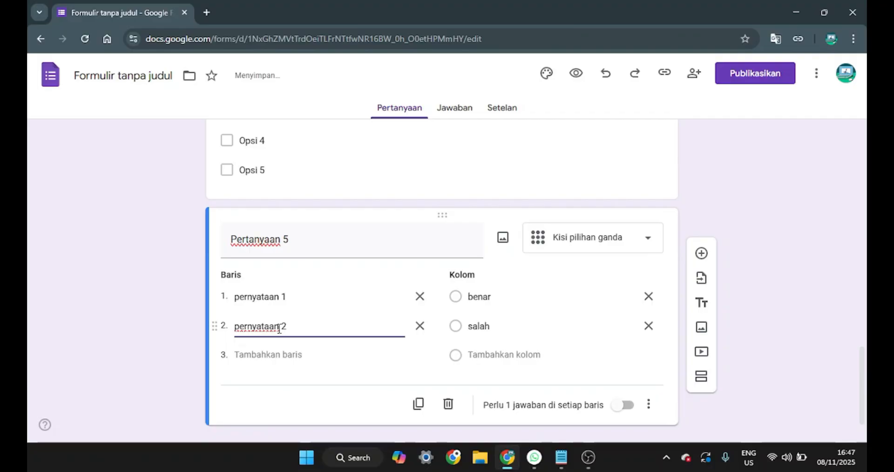
click(280, 358)
text(pernyataan 3)
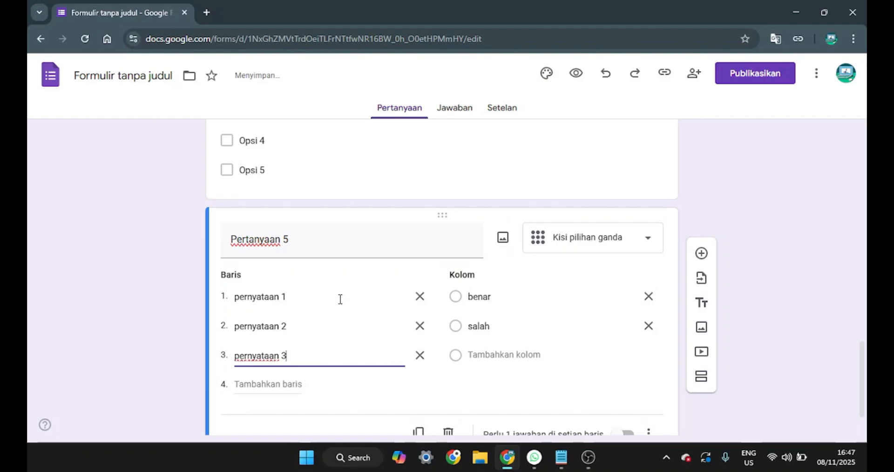
Add a new question below Pertanyaan 5 and review the layout of the benar/salah grid above it.
scroll(363, 257, down, 2)
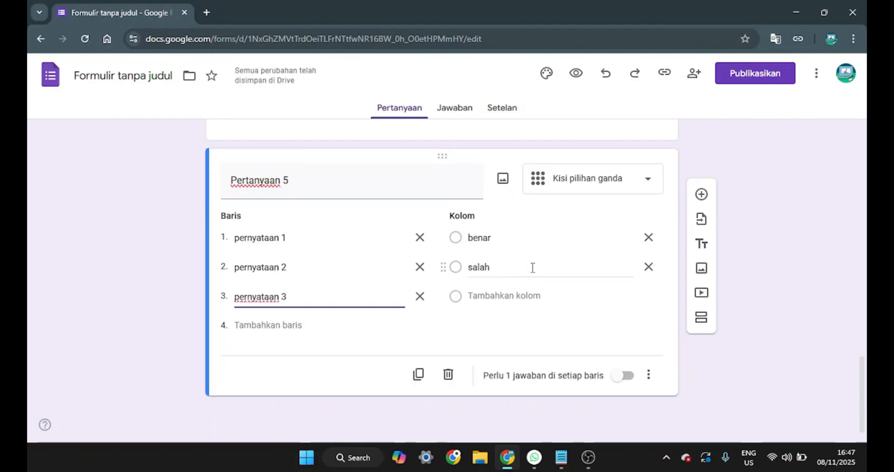
click(701, 195)
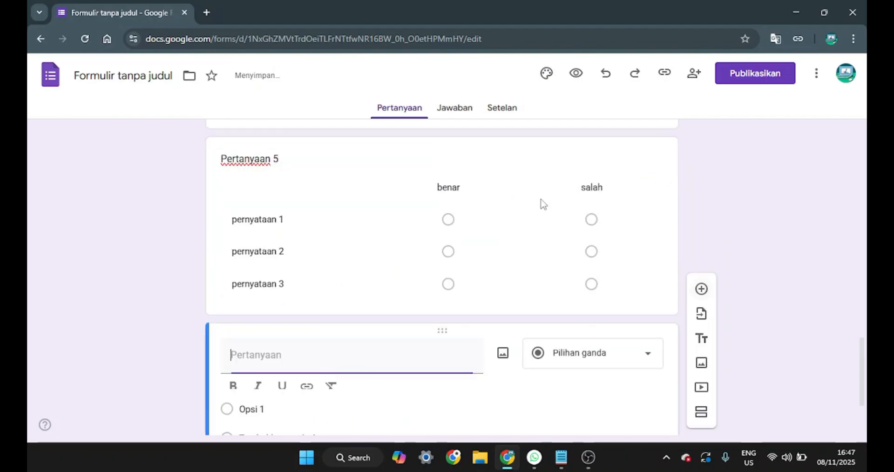
scroll(471, 299, up, 2)
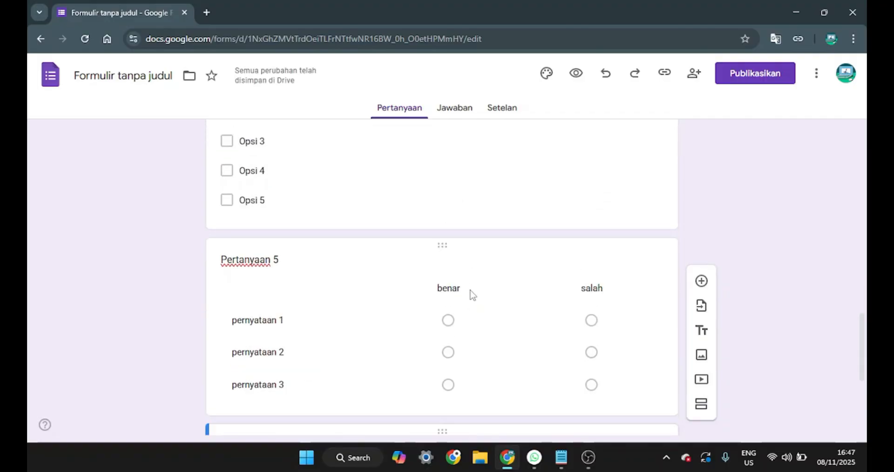
scroll(473, 294, down, 2)
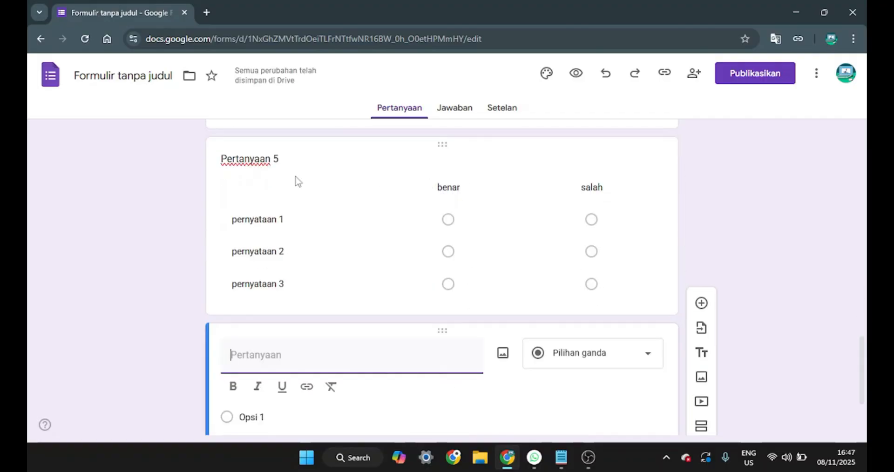
click(282, 160)
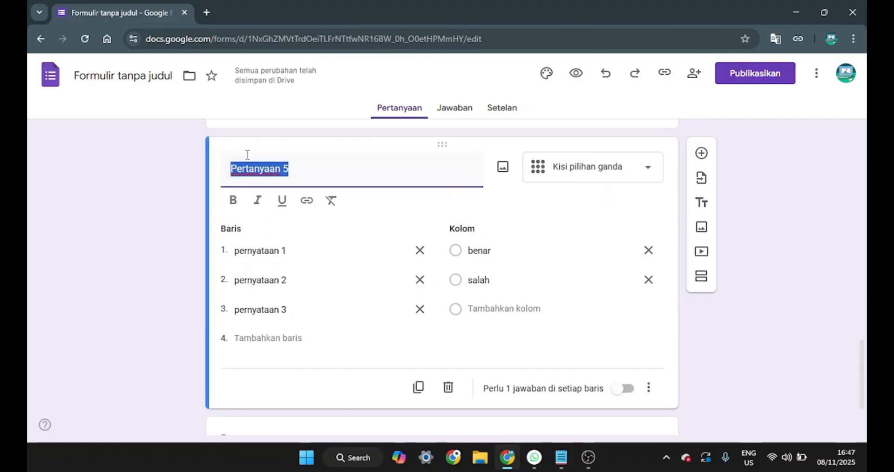
click(675, 306)
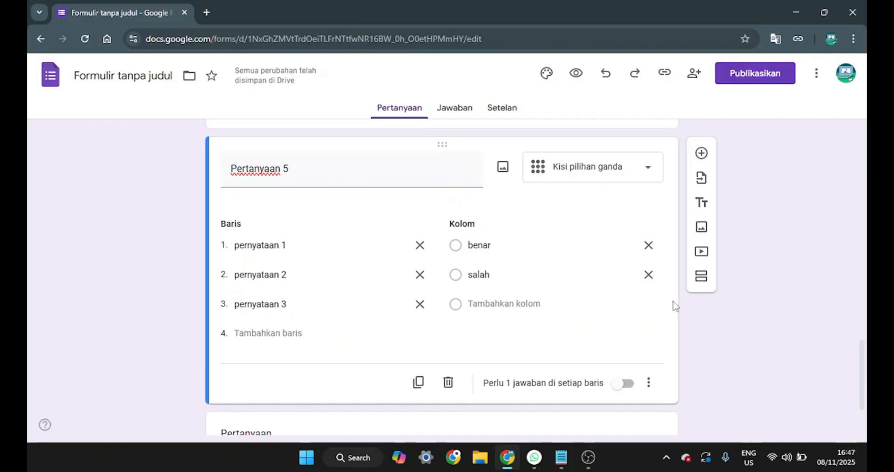
scroll(329, 361, down, 2)
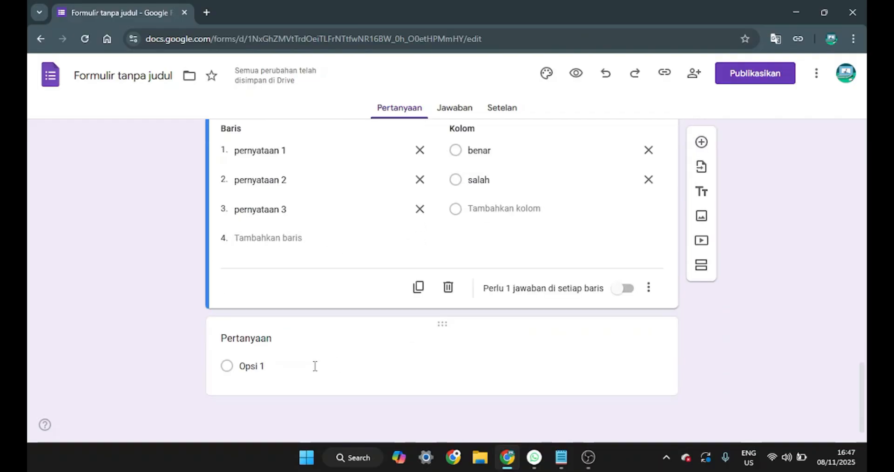
click(316, 366)
scroll(304, 261, up, 3)
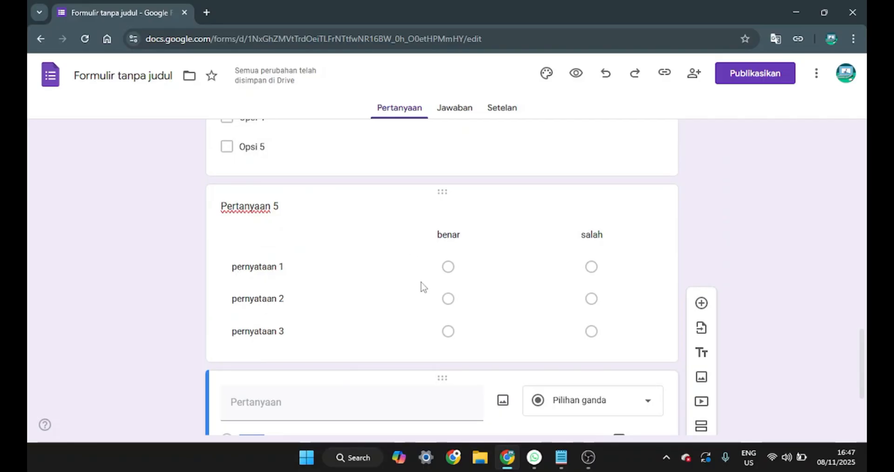
scroll(552, 278, down, 3)
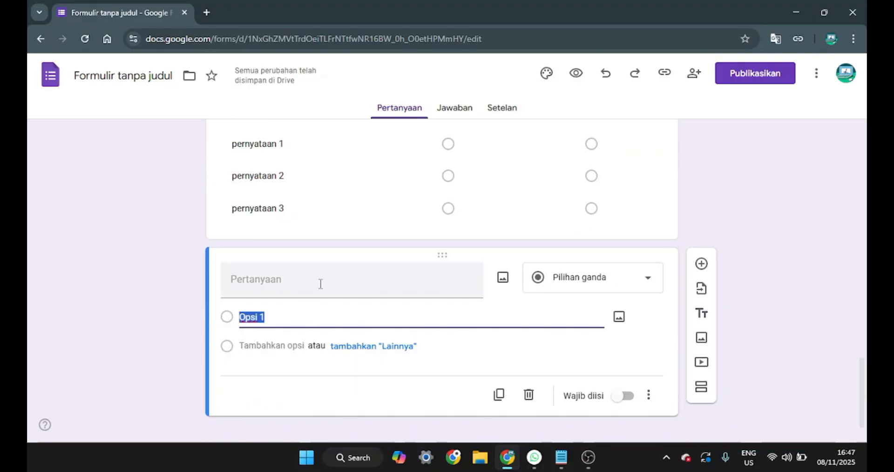
Set the new question's type to Tanggal and title it "Tanggal pengerjaan kuis".
click(580, 278)
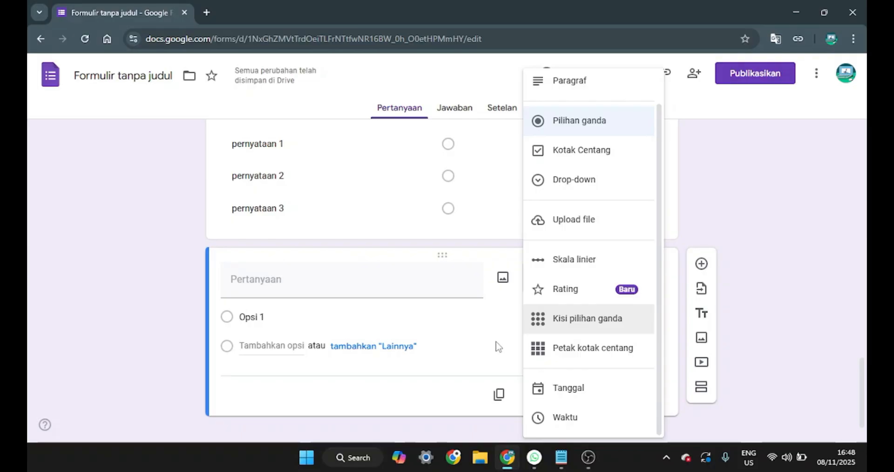
click(581, 393)
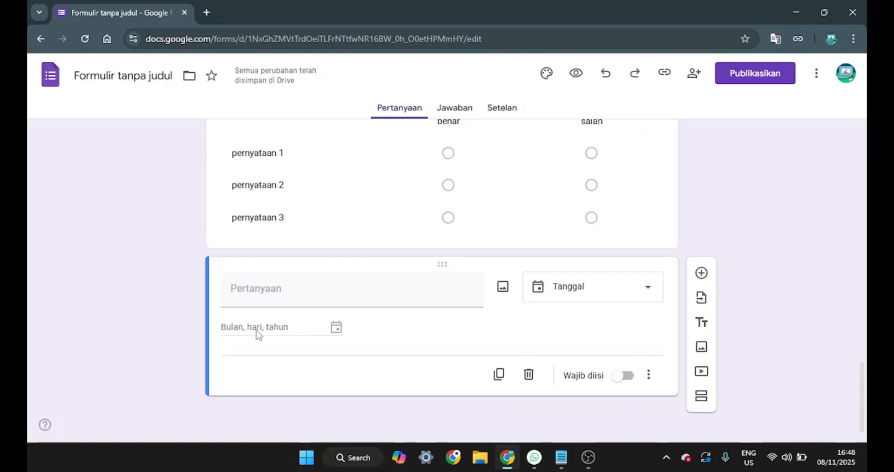
click(256, 289)
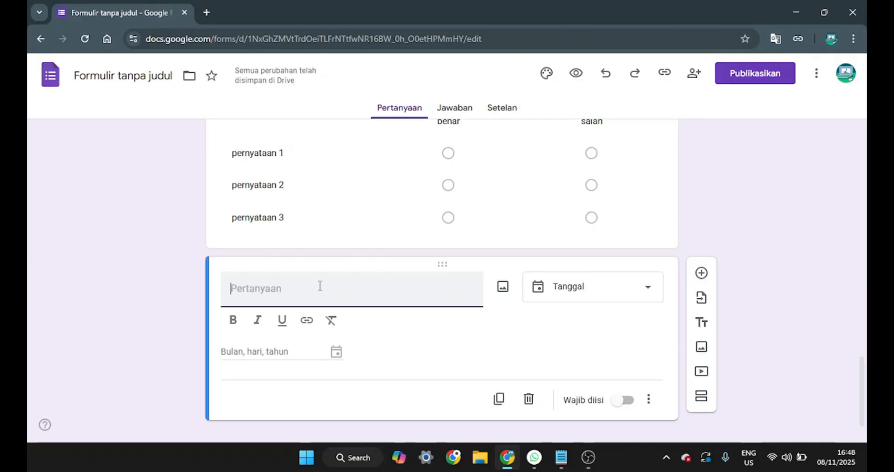
text(Tanggal peng)
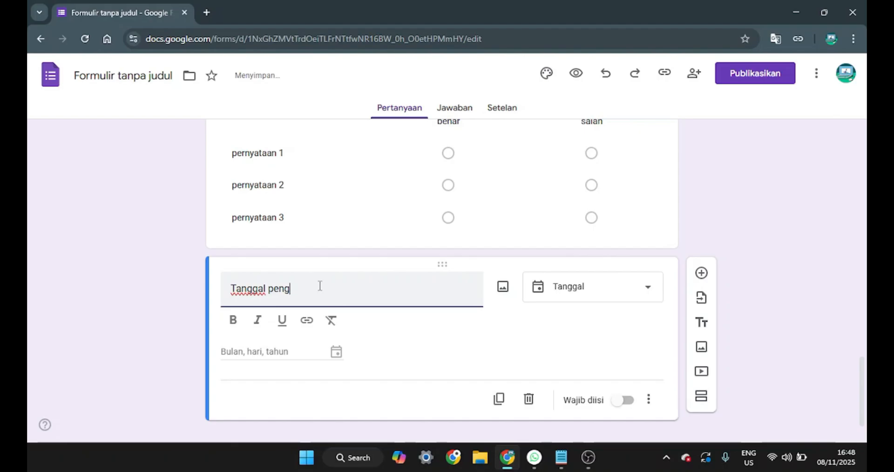
text(erjaan kuis)
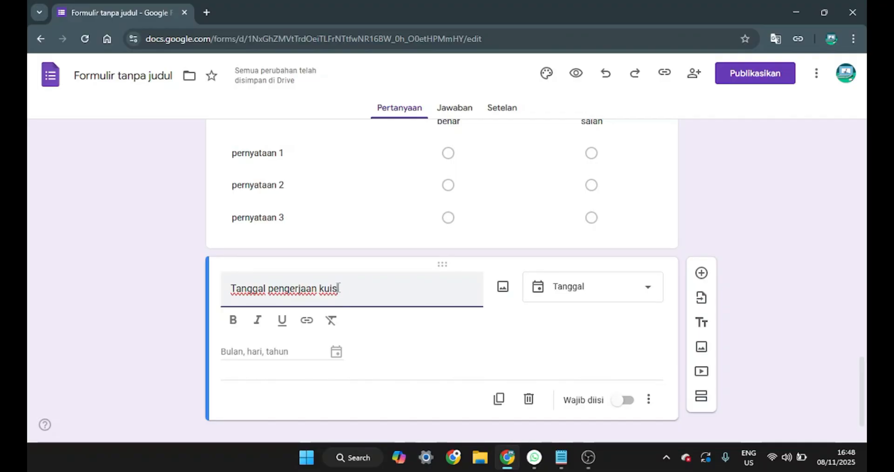
Replace the date question's title with "tanggal lahir".
drag(339, 288, 220, 290)
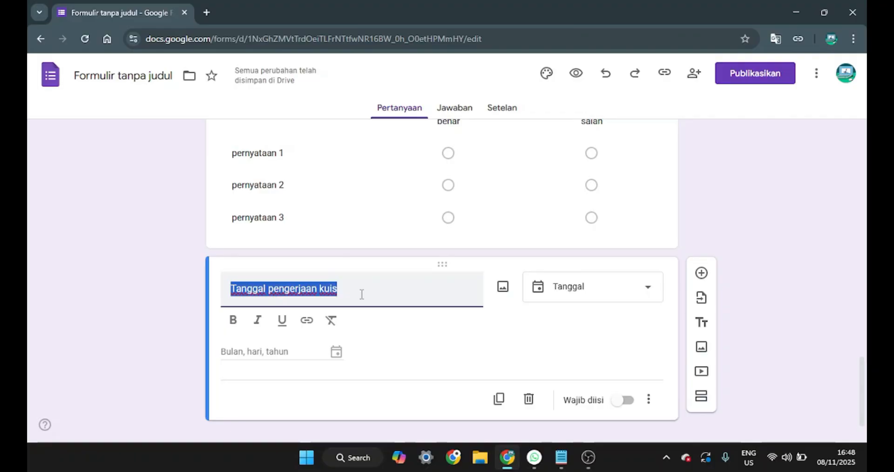
text(te)
key(BackSpace)
text(an)
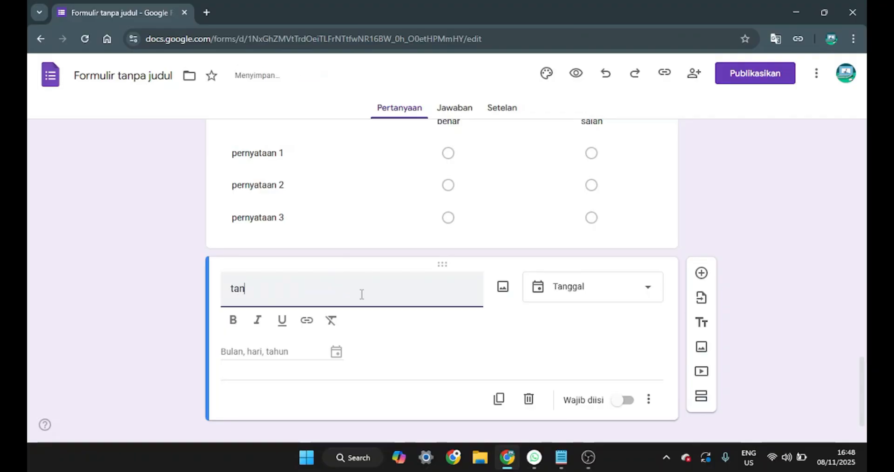
text(ggal lahir)
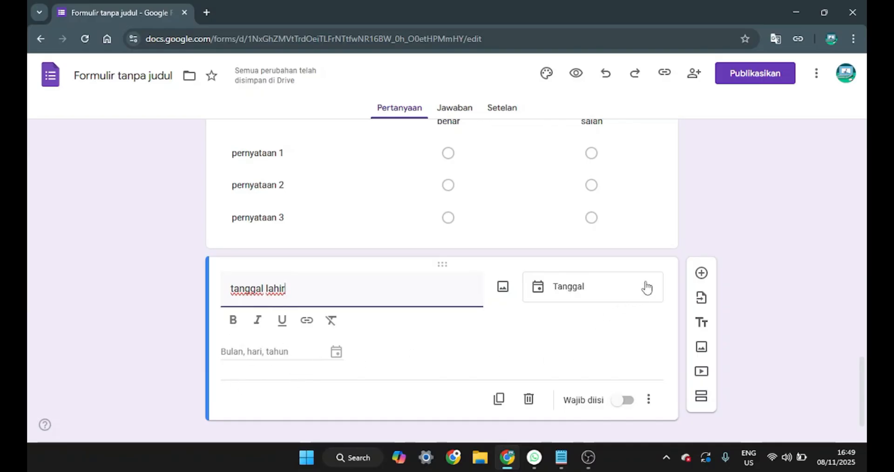
Add another question below the date question and set its type to Waktu.
click(701, 273)
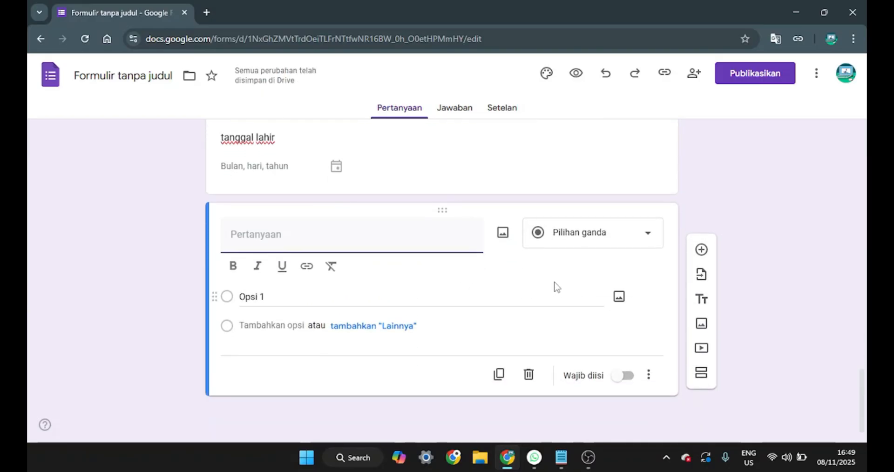
click(602, 235)
scroll(601, 241, down, 1)
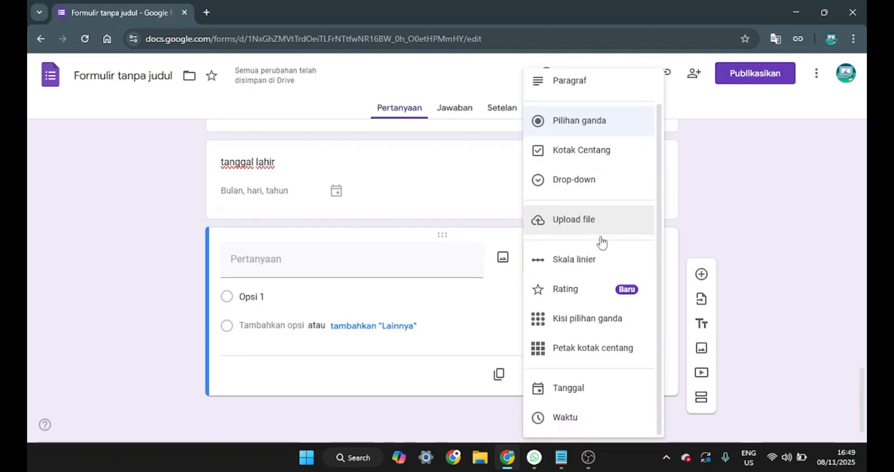
click(580, 422)
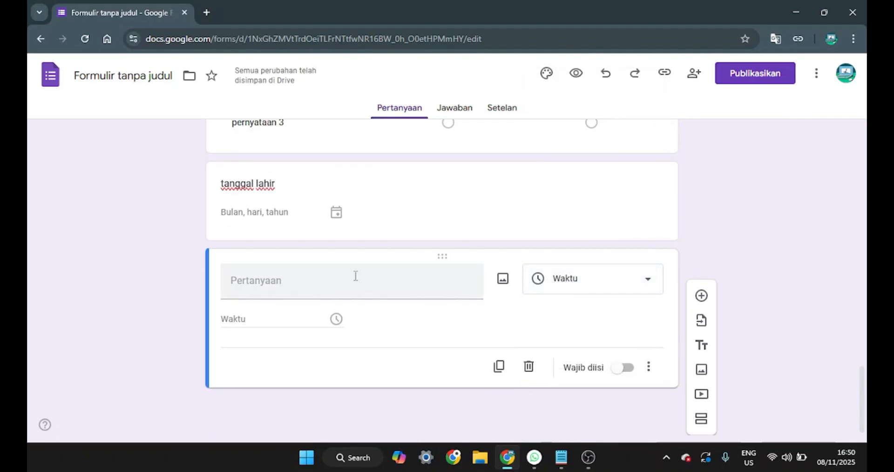
Title the time question "waktu peminjaman ruang".
click(297, 288)
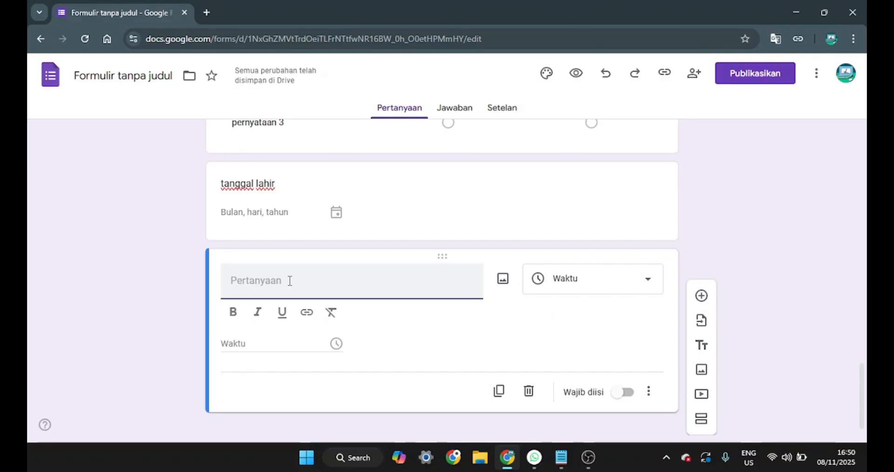
text(waktu pemin)
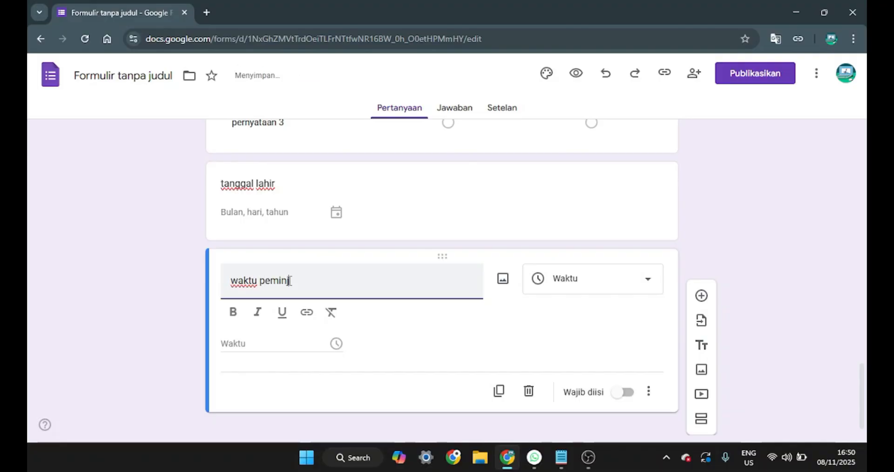
text(jaman )
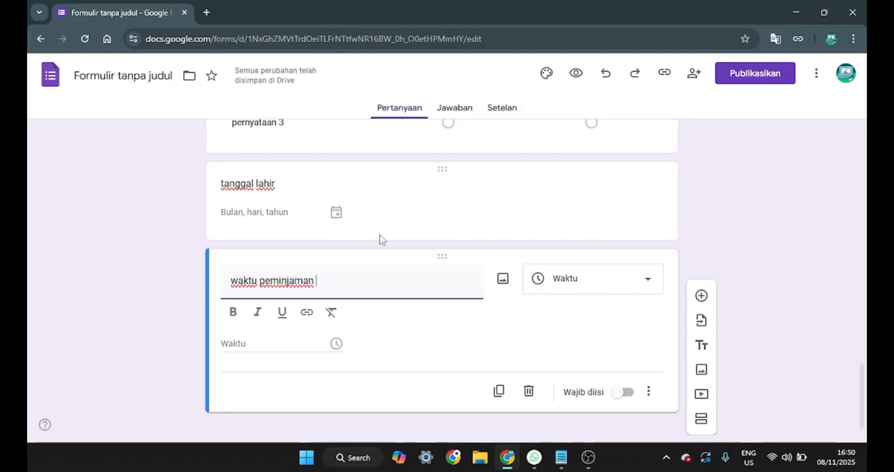
text(ruang)
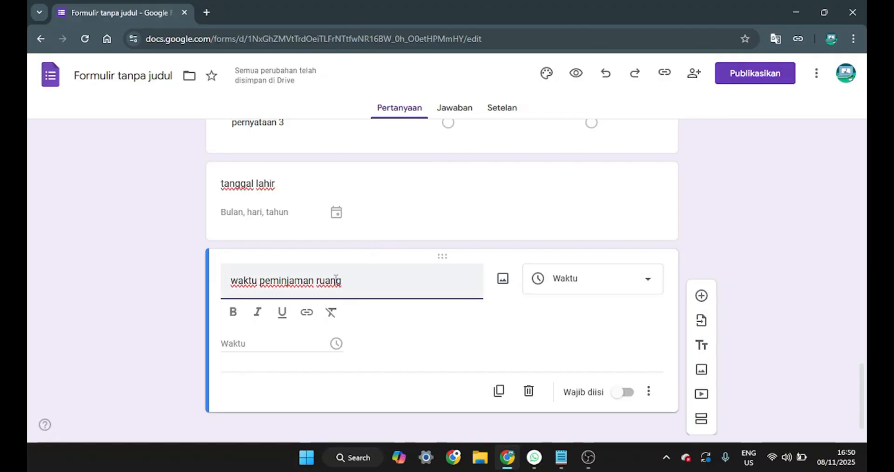
Replace the time question's title with "kelas pada hari senin dimulai pukul berapa?".
drag(336, 278, 224, 292)
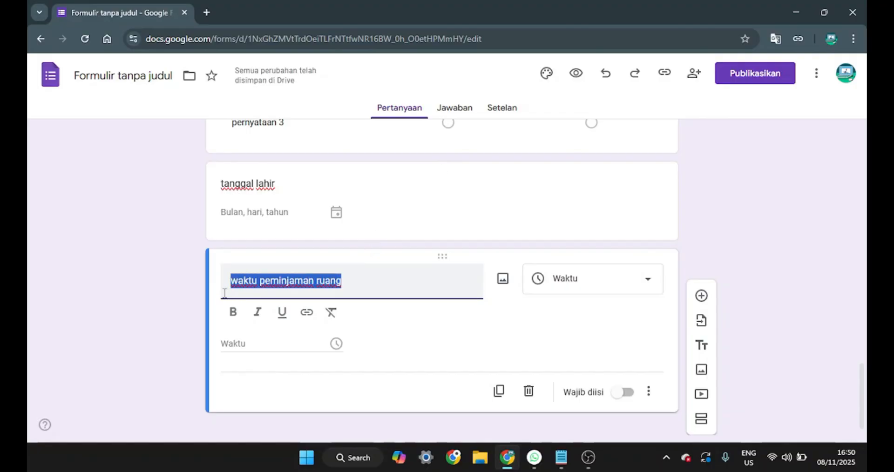
text(kelas)
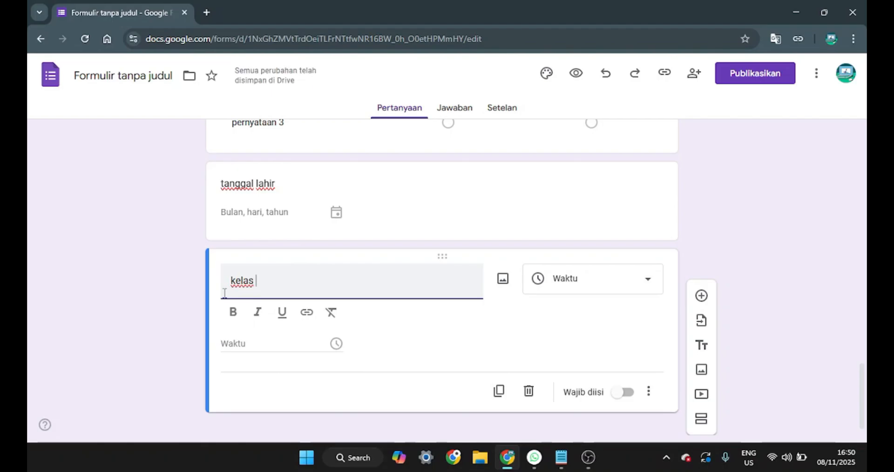
text(pada hari seni)
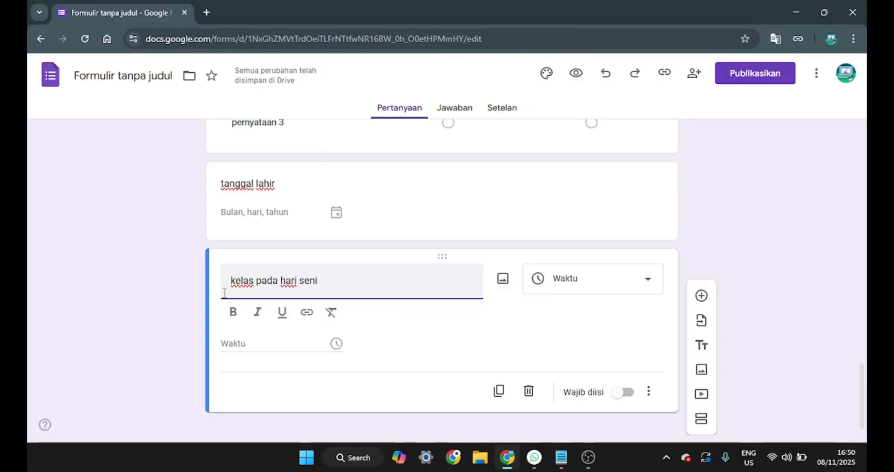
text(n dimulai pu)
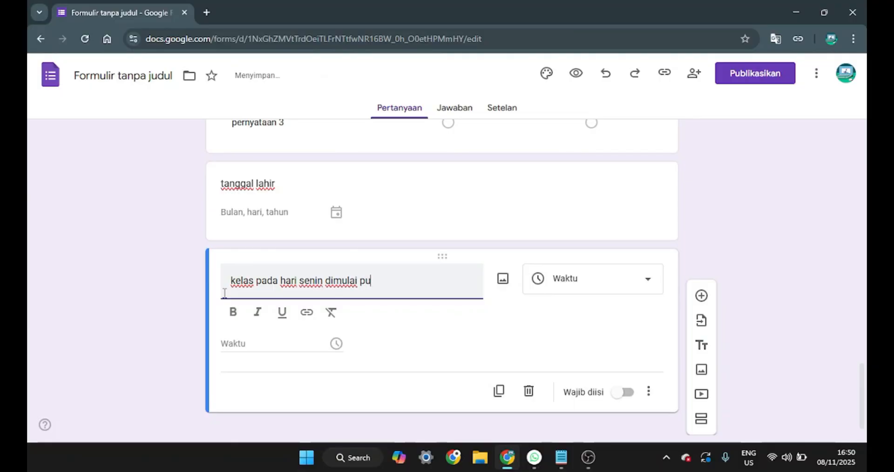
text(kul berapa?)
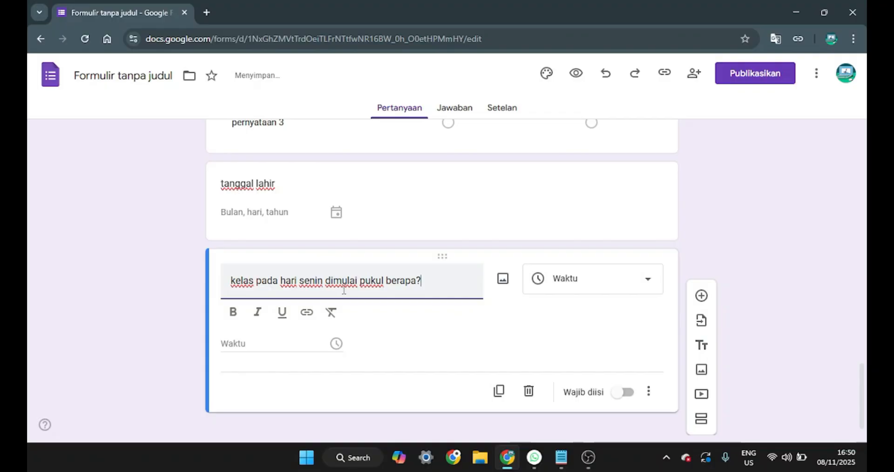
click(834, 243)
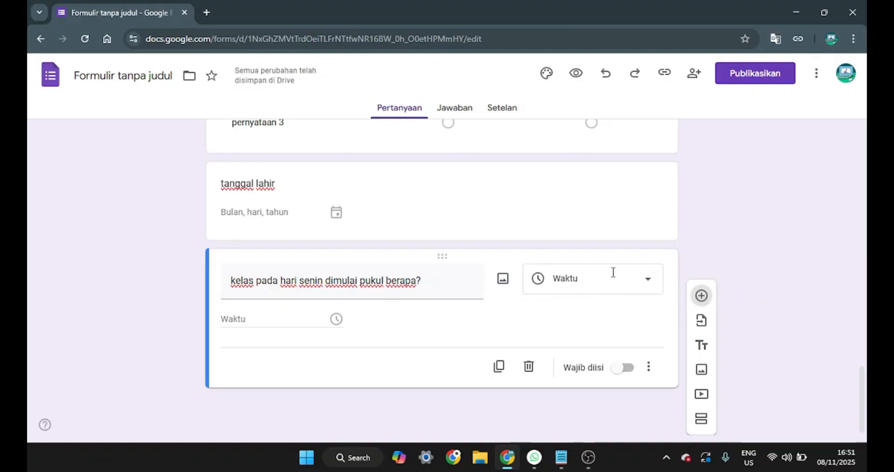
Add a new question below the time question, keep it as Pilihan ganda, and review the available question types.
click(628, 243)
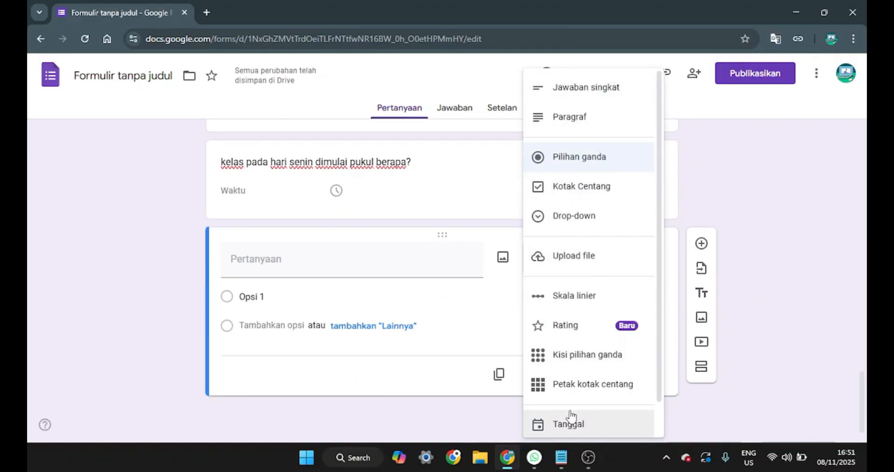
scroll(582, 354, down, 1)
scroll(588, 349, up, 1)
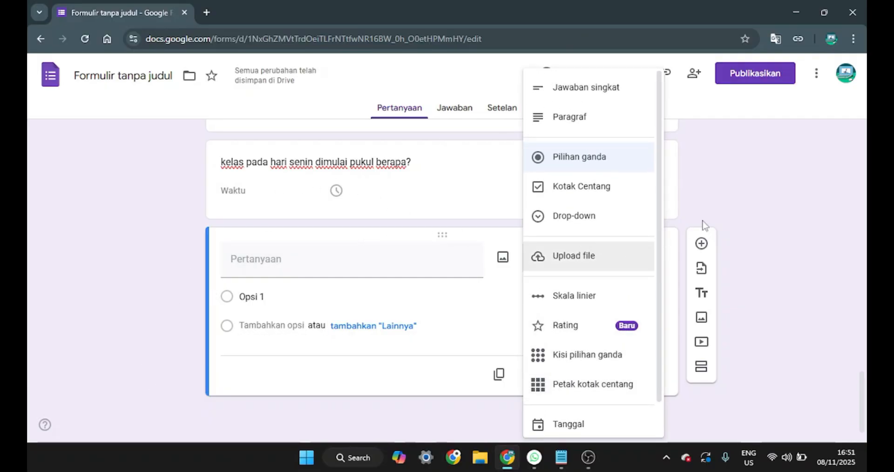
click(751, 230)
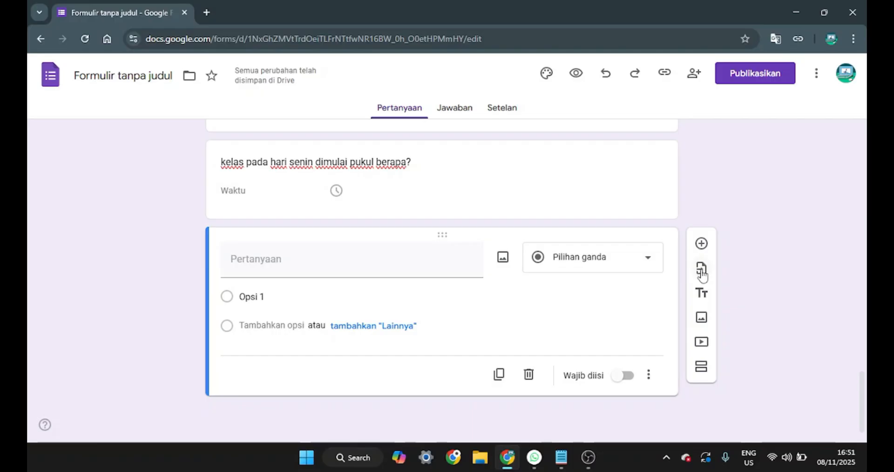
scroll(633, 309, up, 5)
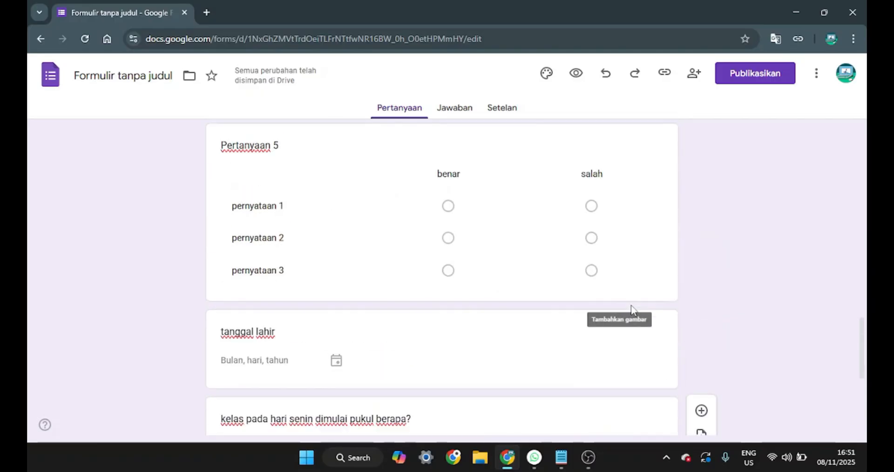
scroll(633, 308, down, 3)
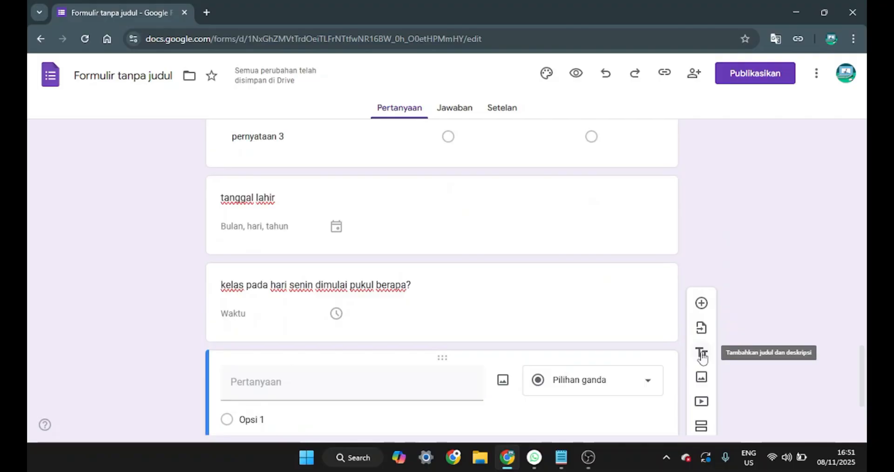
scroll(557, 313, down, 3)
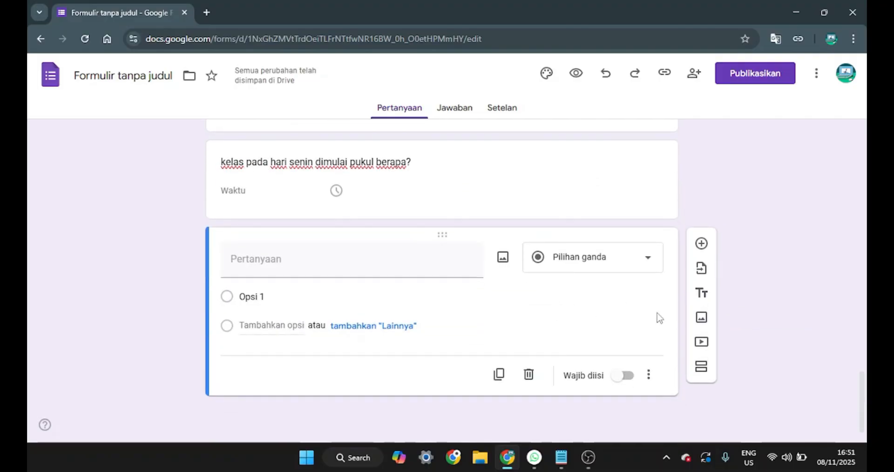
Add a title and description block below the blank multiple-choice question and title it "JUDUL BARU".
click(702, 294)
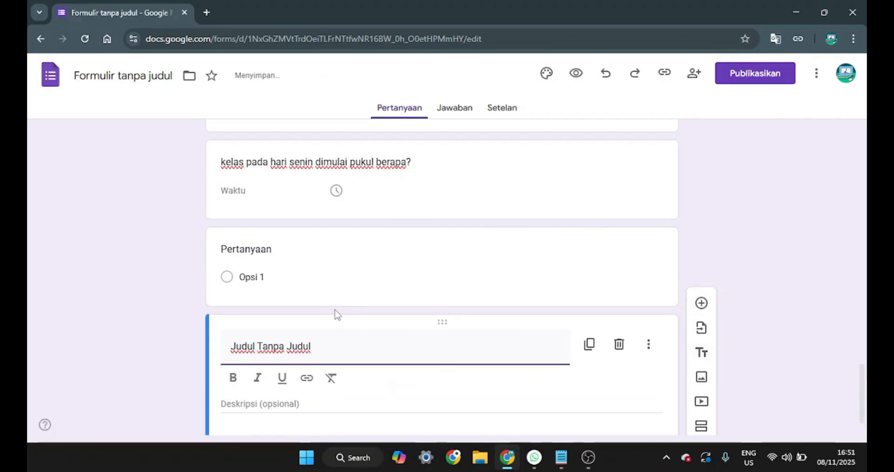
drag(333, 352, 40, 351)
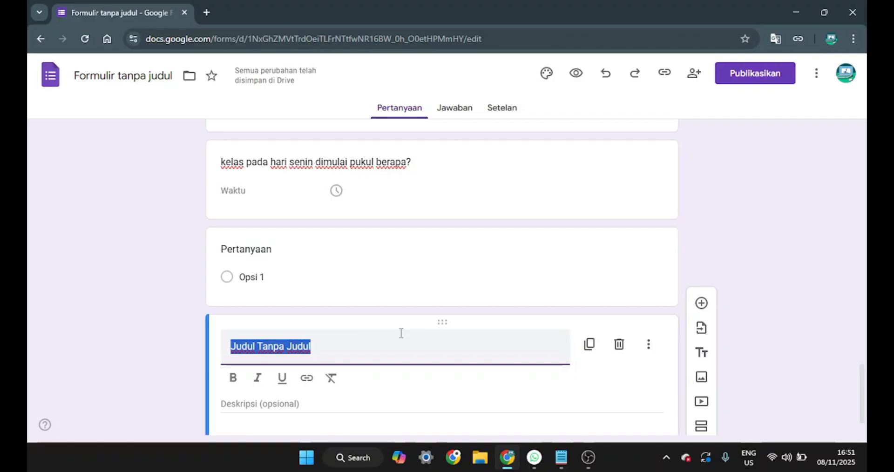
text(JU)
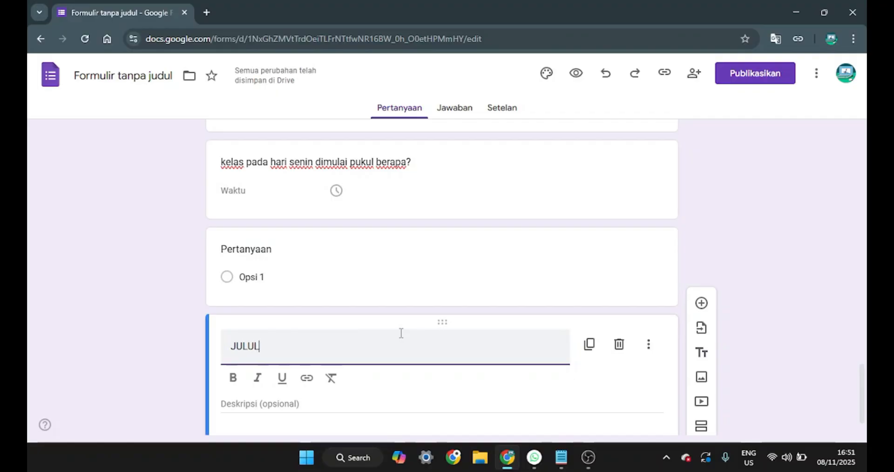
text(DUL)
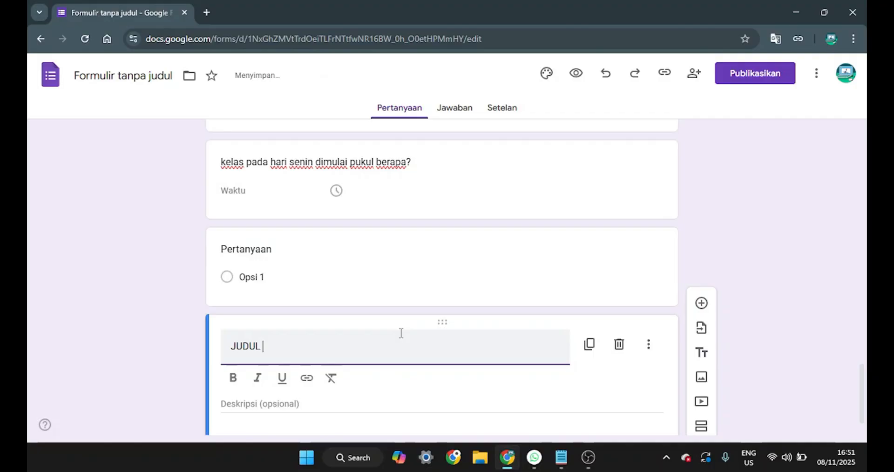
text( BARU)
Make the "JUDUL BARU" title bold and enter "DESKRIPSINYA" as the block's description.
drag(289, 346, 202, 345)
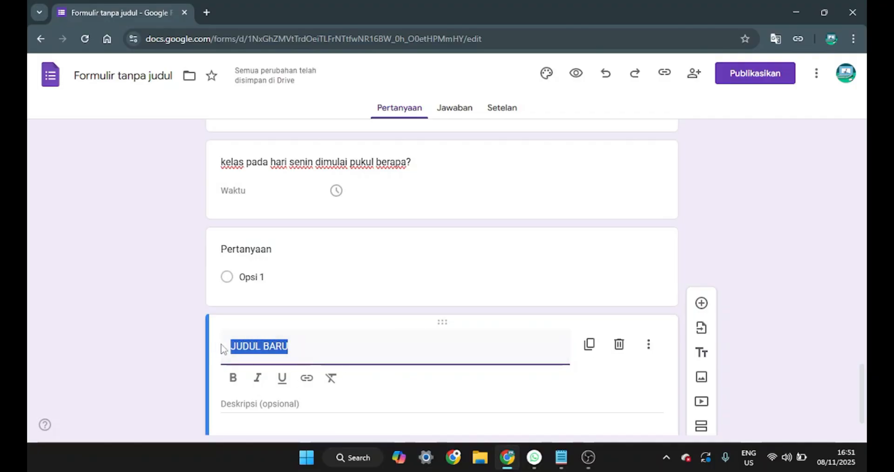
click(233, 382)
scroll(251, 373, down, 1)
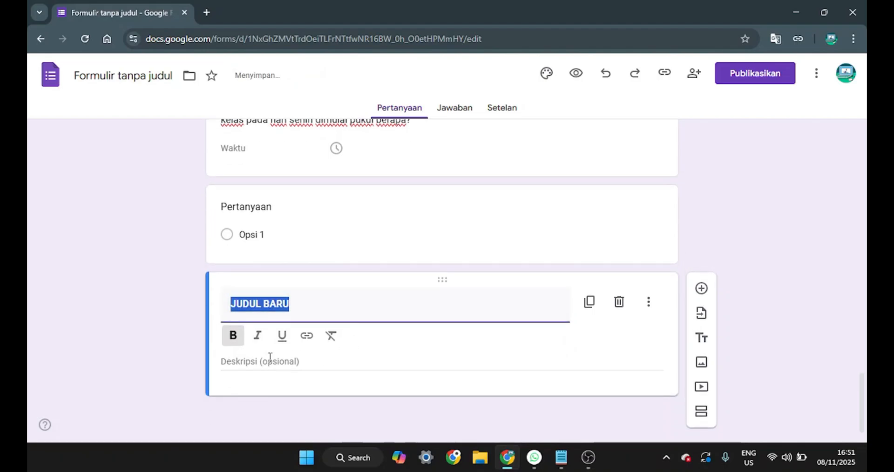
click(272, 363)
text(DESKRIPSINYA)
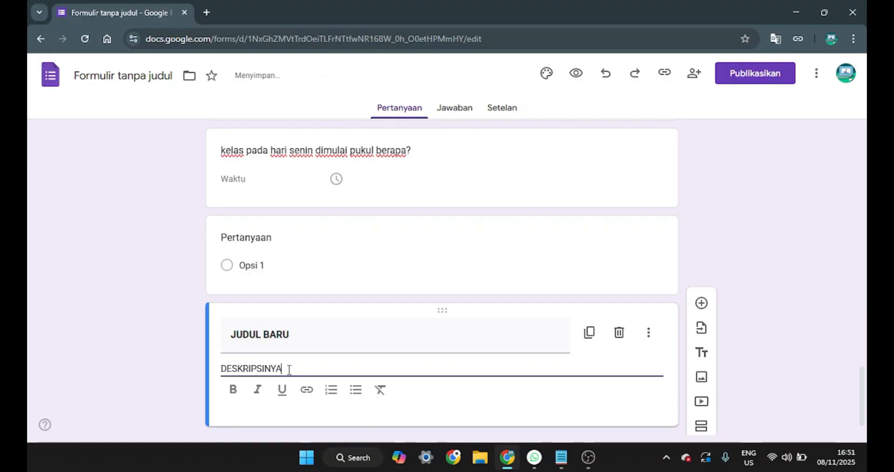
click(732, 284)
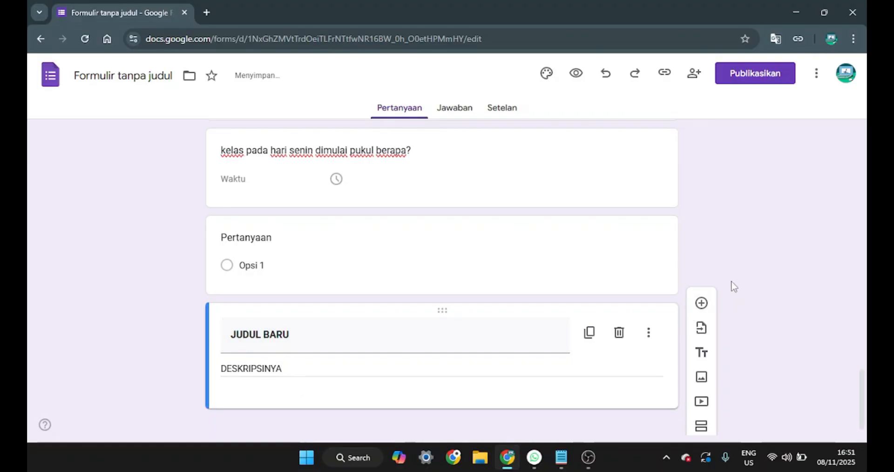
scroll(511, 332, down, 1)
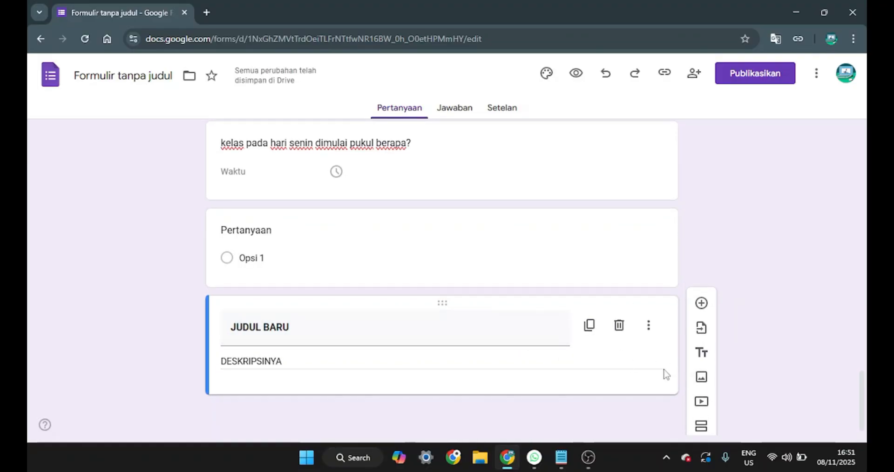
Insert the image file gmbr from the Downloads folder below the "JUDUL BARU" block.
click(702, 378)
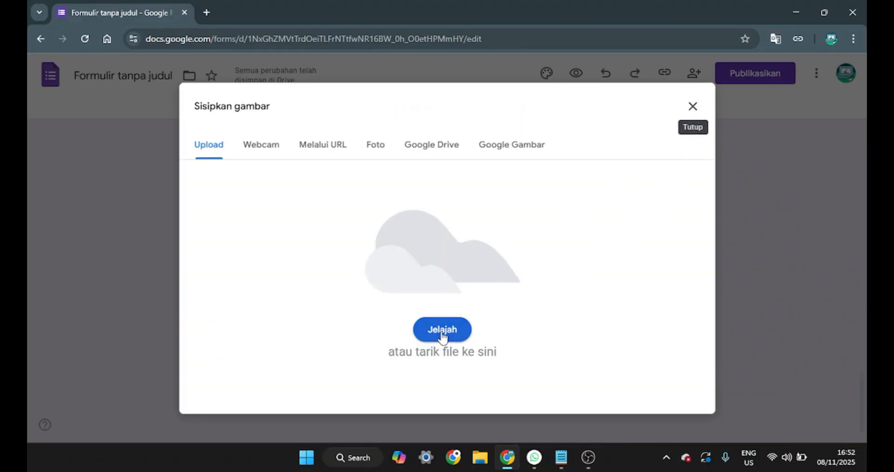
click(442, 331)
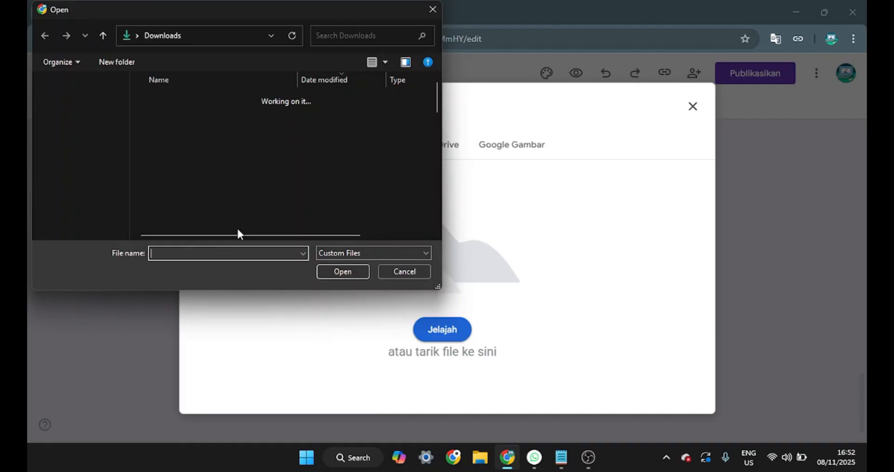
click(183, 135)
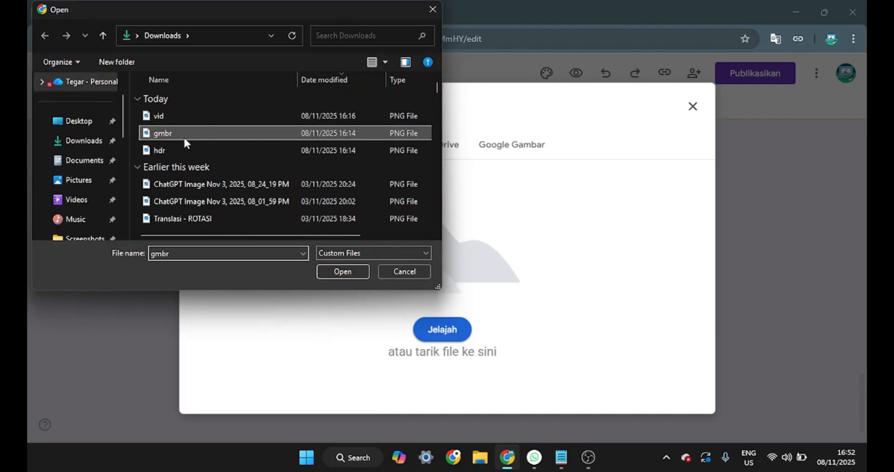
click(354, 271)
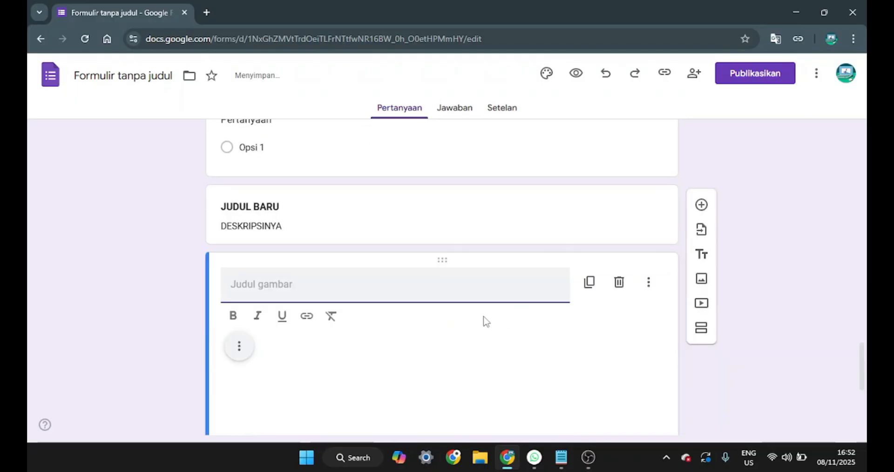
scroll(484, 279, down, 3)
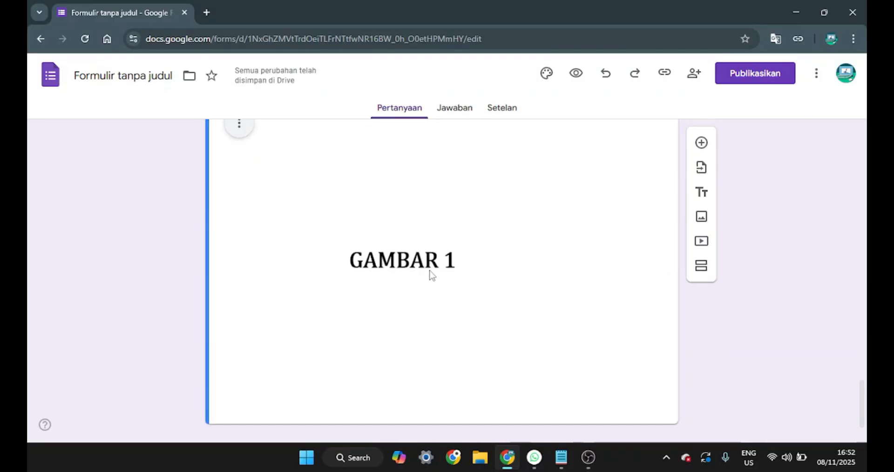
click(702, 241)
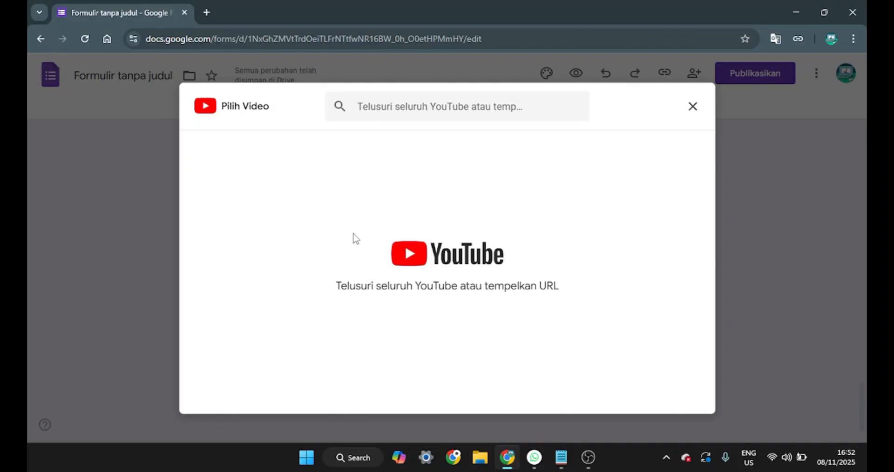
click(395, 109)
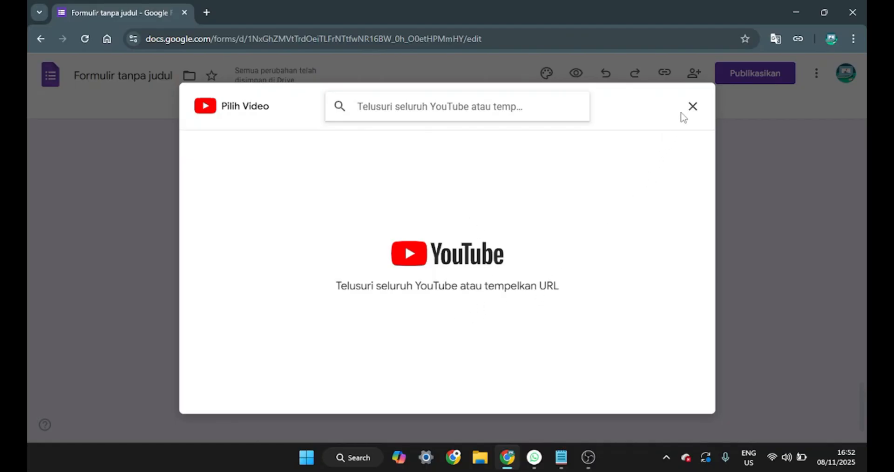
click(694, 106)
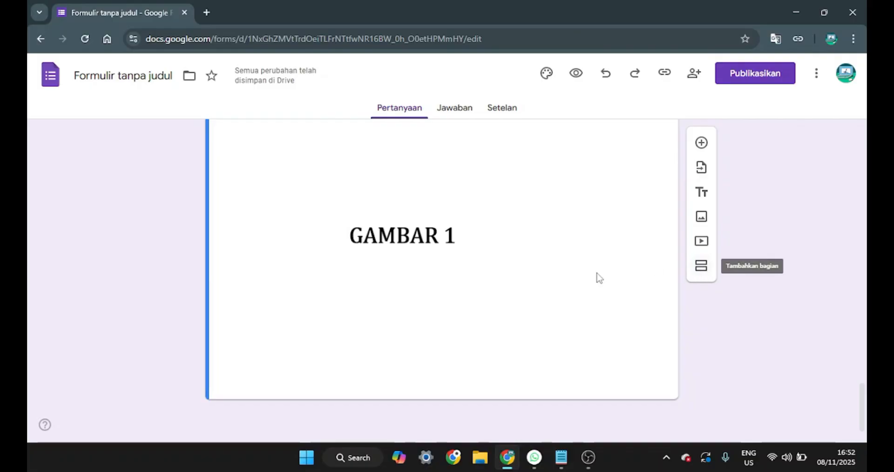
Add a new section after the inserted image and review the form's earlier questions.
click(702, 266)
scroll(525, 298, up, 4)
scroll(524, 297, up, 20)
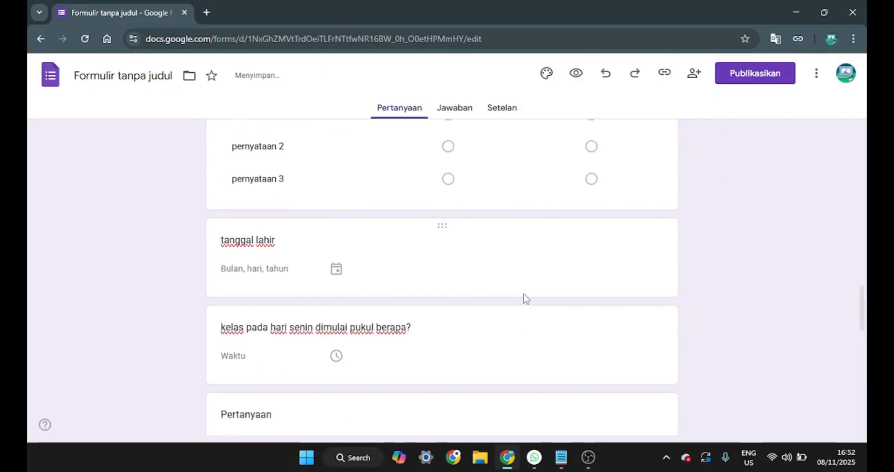
scroll(524, 294, down, 15)
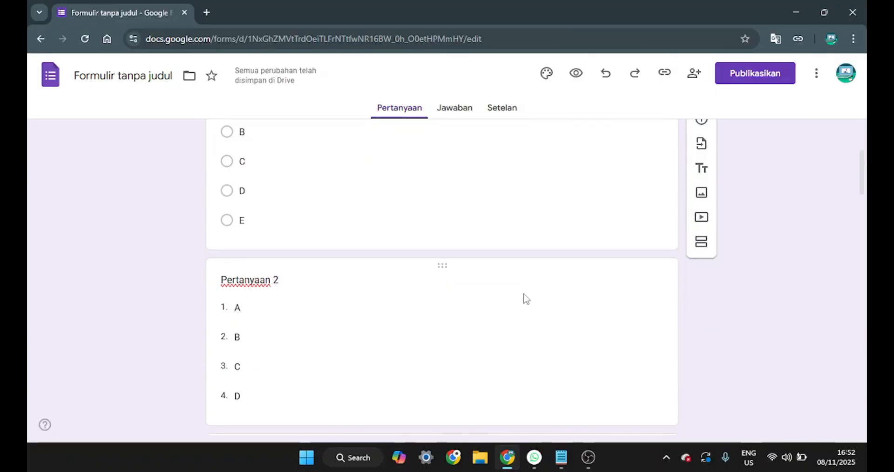
Replace the second section's default title below the inserted image with "KUIS MATEMATIKA 2".
scroll(523, 293, down, 5)
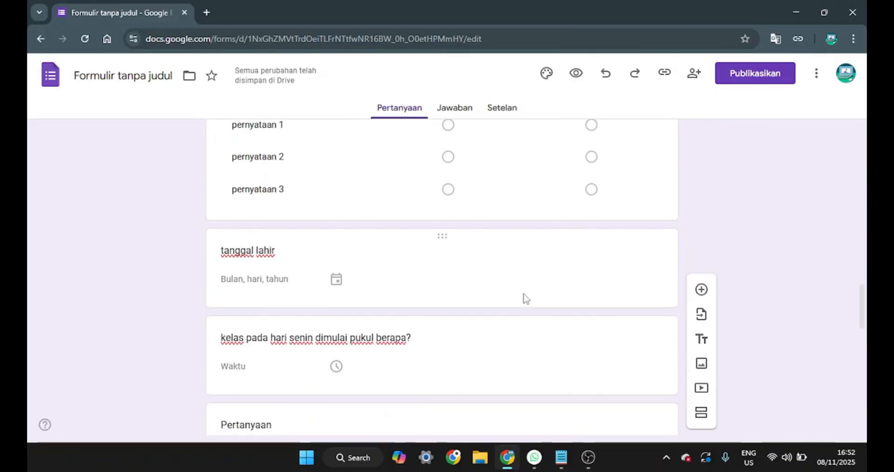
scroll(524, 294, down, 1)
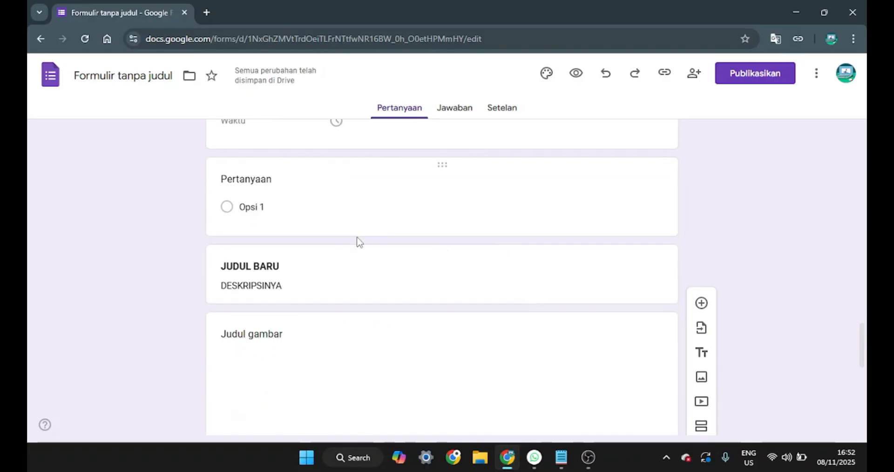
scroll(295, 333, down, 8)
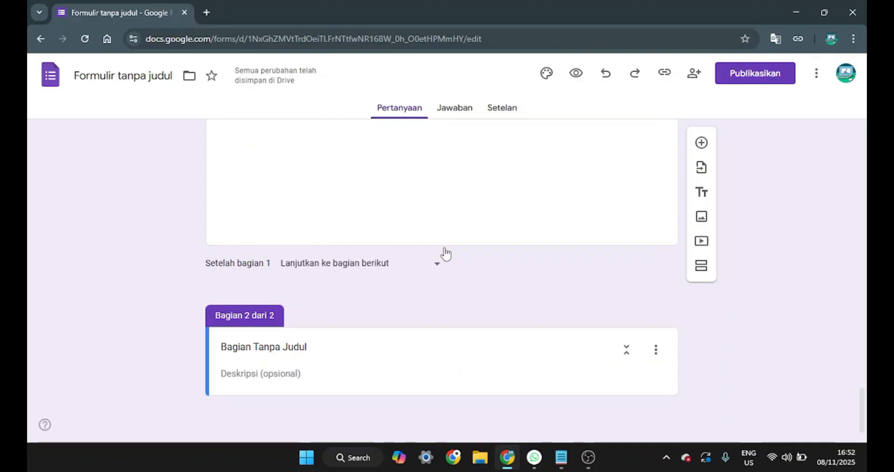
scroll(524, 136, up, 3)
scroll(445, 241, down, 3)
drag(314, 344, 201, 350)
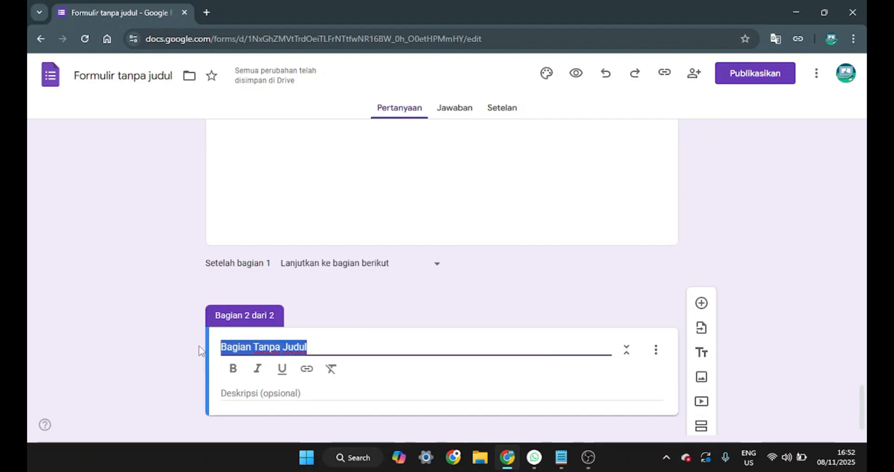
scroll(442, 242, up, 15)
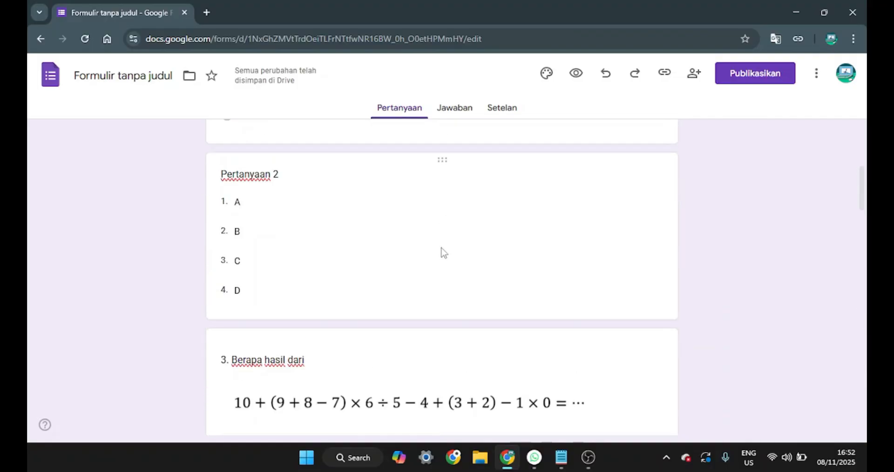
scroll(440, 249, up, 5)
scroll(433, 261, down, 20)
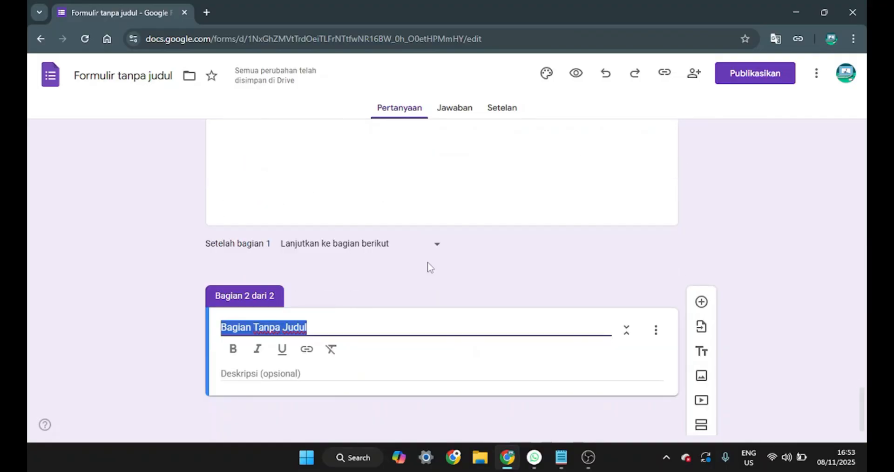
text(KUIS MATEMATI)
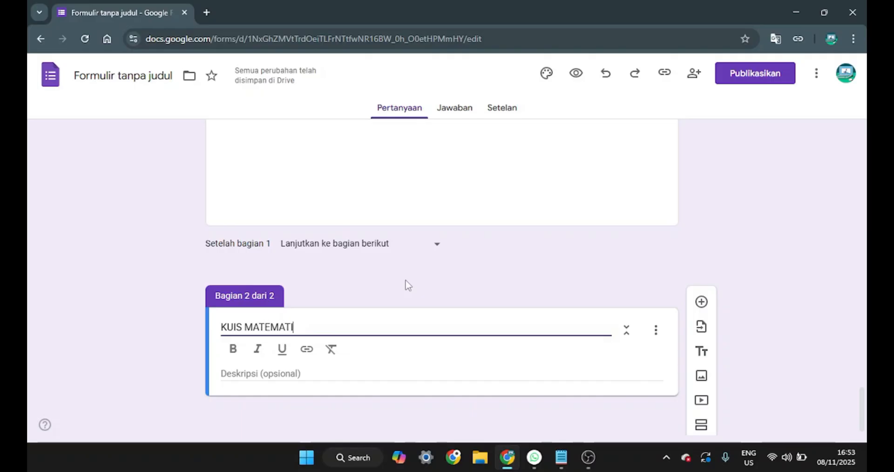
text(KA 2)
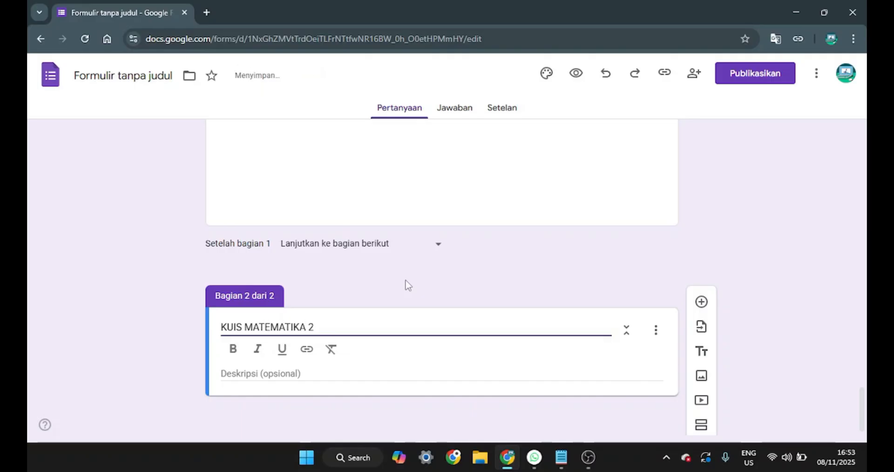
Enter "..." as the description of the "KUIS MATEMATIKA 2" section and add a blank multiple-choice question below it.
click(294, 372)
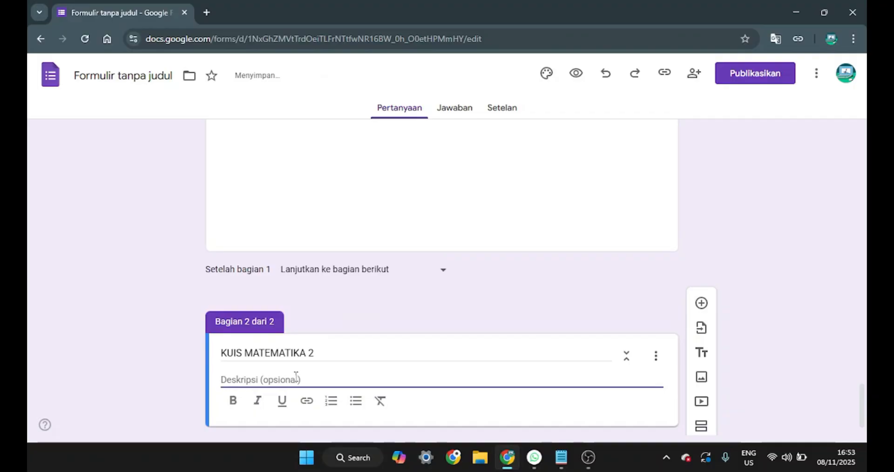
text(.)
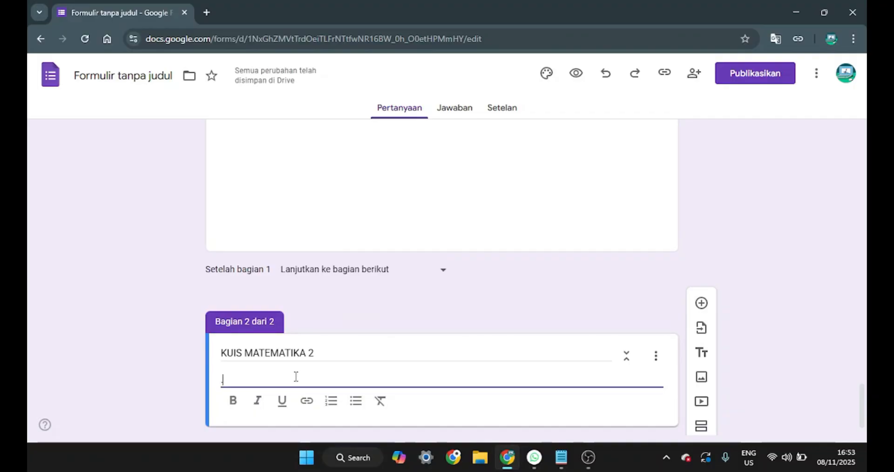
text(..)
click(787, 303)
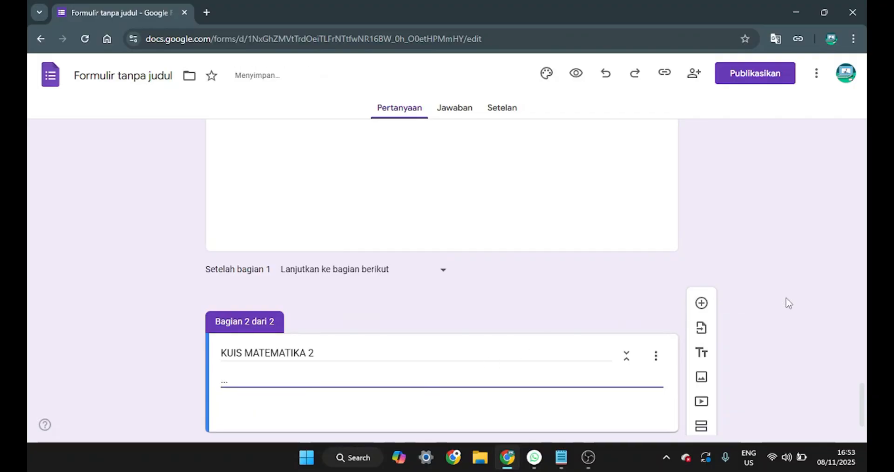
click(701, 303)
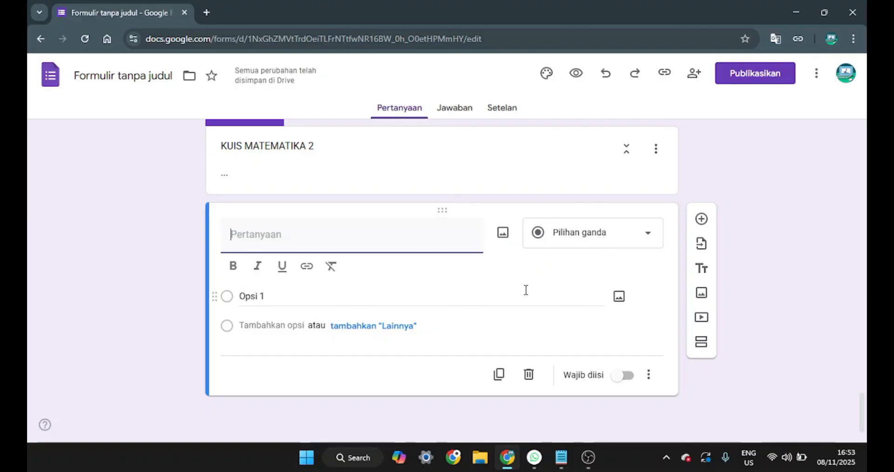
Review the questions and blocks of both sections, ending at the "Kuis Matematika" form header.
scroll(525, 351, up, 4)
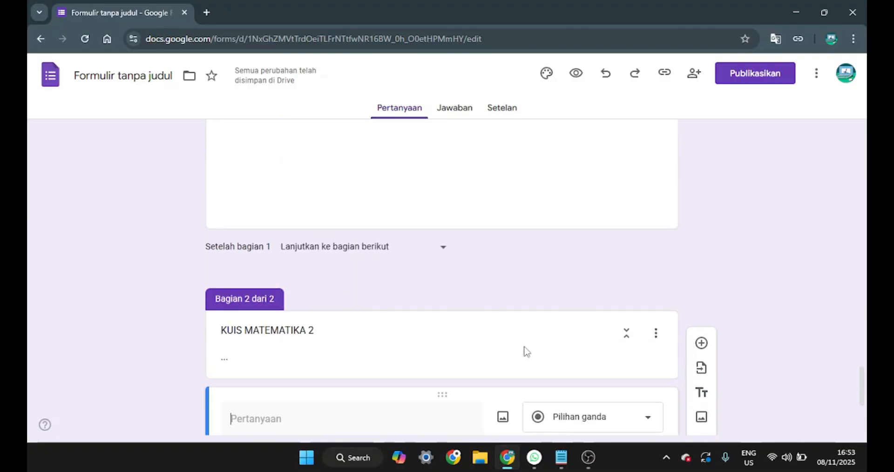
scroll(525, 352, down, 4)
scroll(526, 353, up, 15)
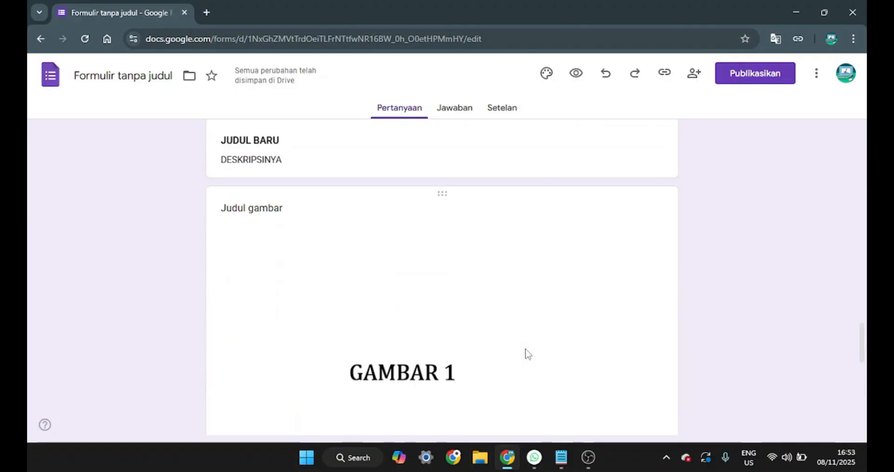
scroll(527, 354, up, 15)
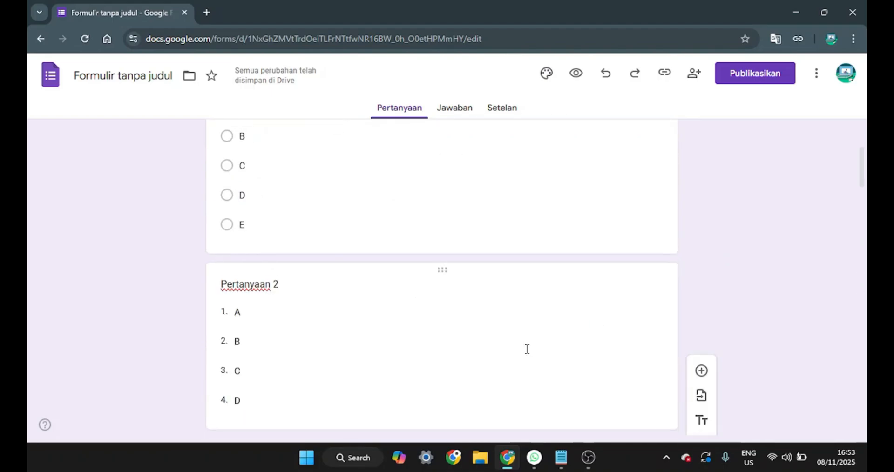
scroll(527, 354, down, 4)
scroll(528, 354, down, 20)
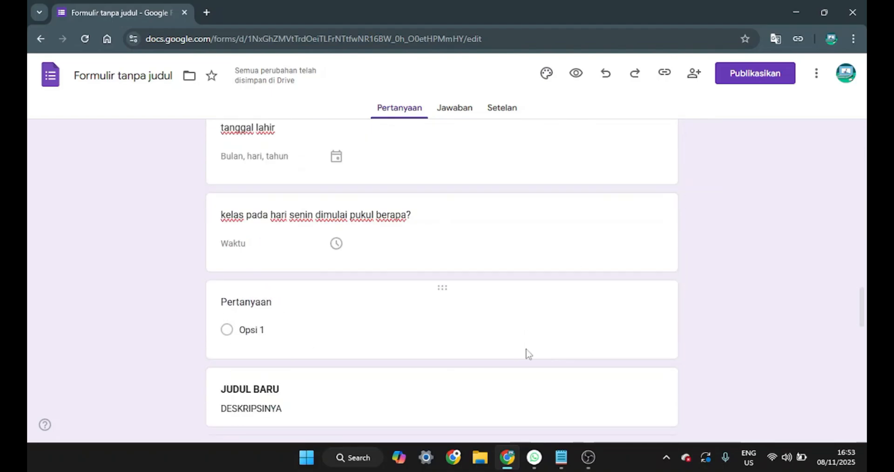
scroll(527, 354, up, 15)
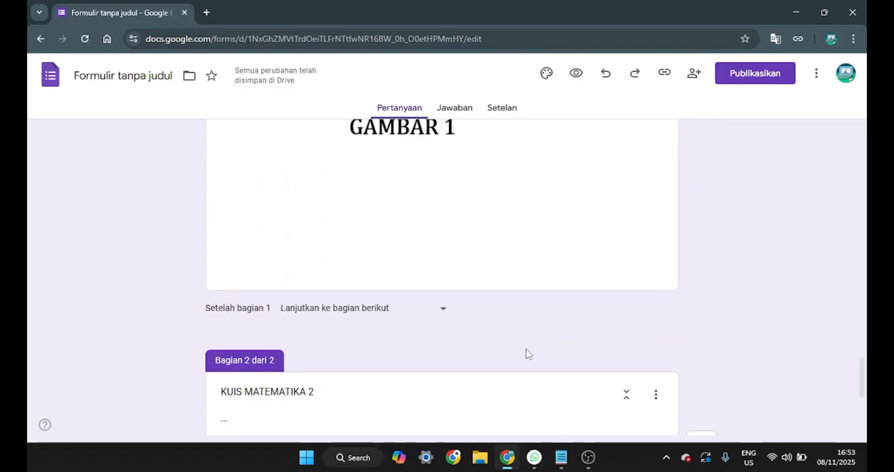
scroll(528, 354, up, 10)
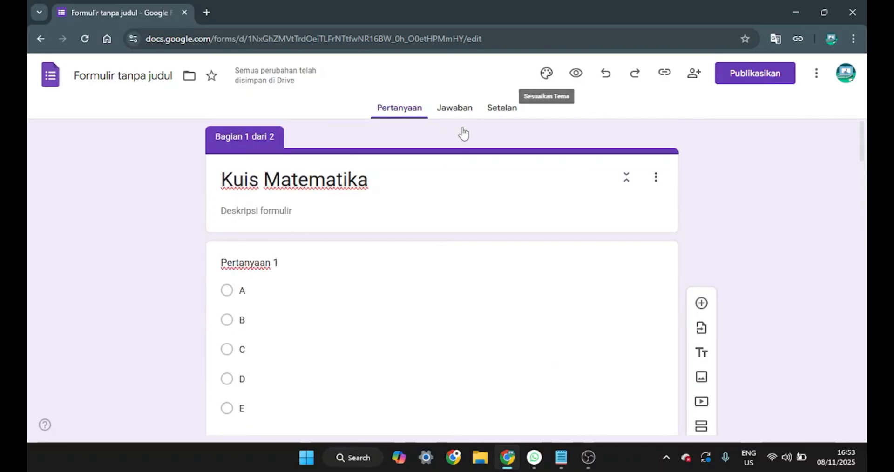
scroll(524, 279, down, 10)
scroll(529, 278, down, 13)
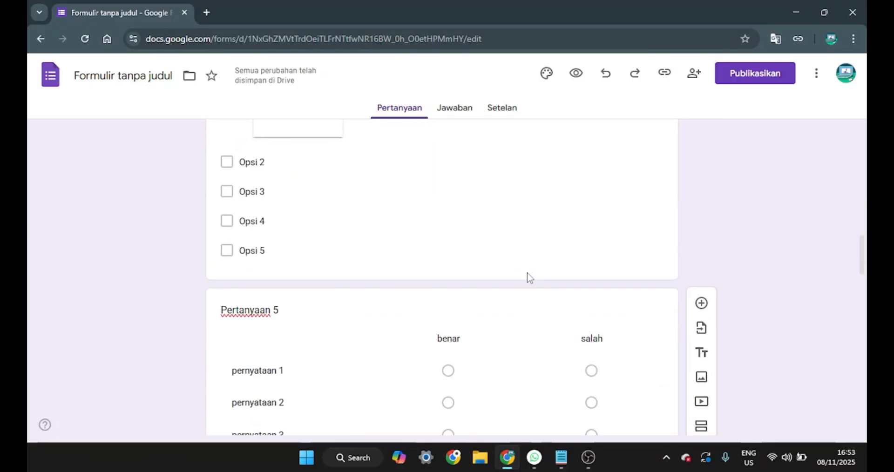
scroll(525, 271, up, 8)
scroll(525, 271, up, 10)
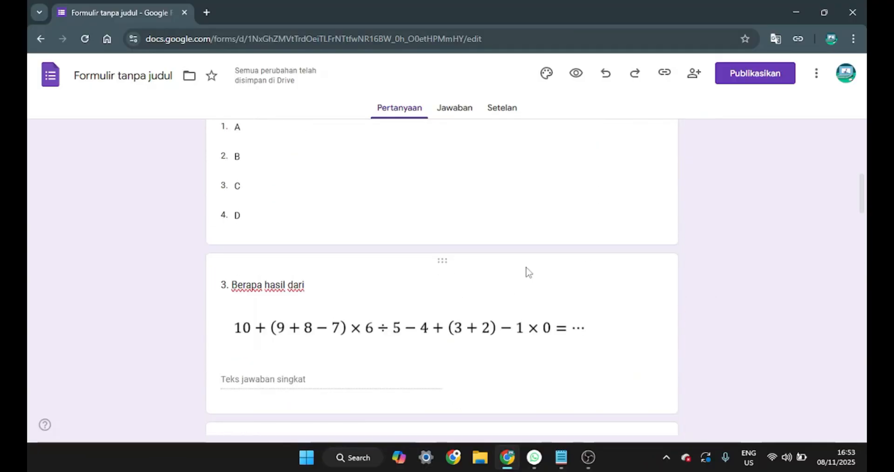
scroll(529, 272, up, 3)
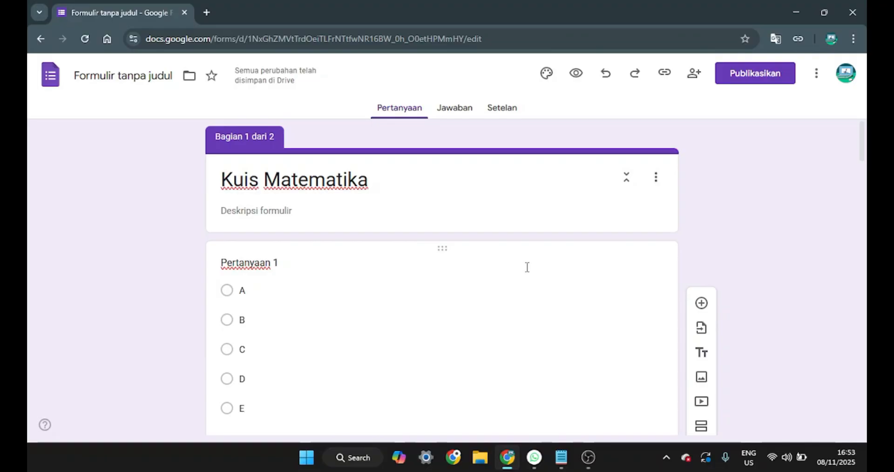
Open the form's preview and examine the "Kuis Matematika" title and the Pertanyaan 1 options.
click(577, 75)
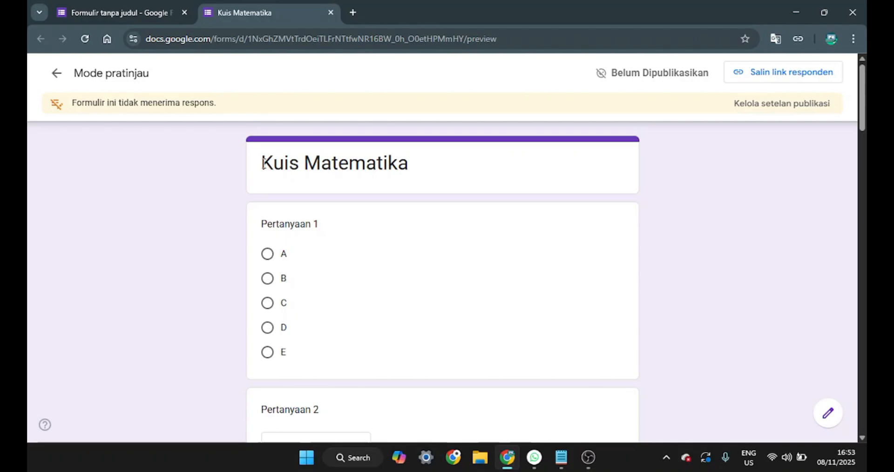
drag(263, 162, 429, 173)
click(429, 173)
drag(263, 163, 415, 174)
click(421, 180)
scroll(359, 247, down, 1)
scroll(359, 247, down, 3)
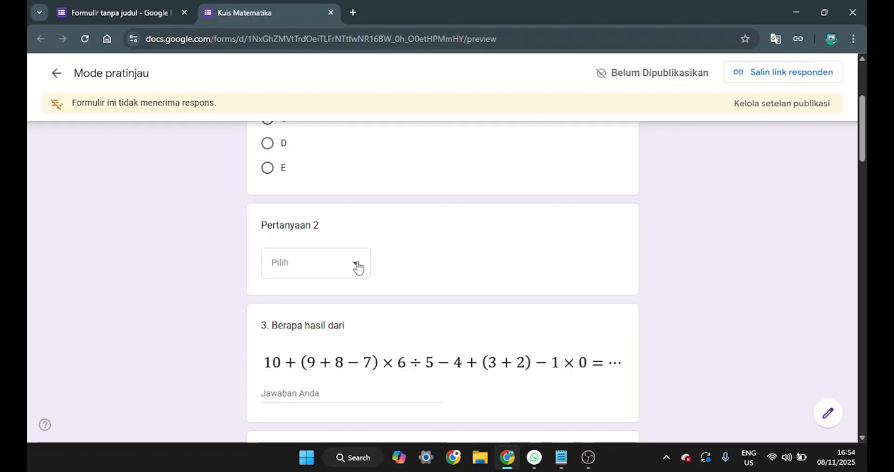
Check the dropdown choices of Pertanyaan 2 in the preview without selecting an answer.
click(358, 267)
scroll(389, 252, down, 2)
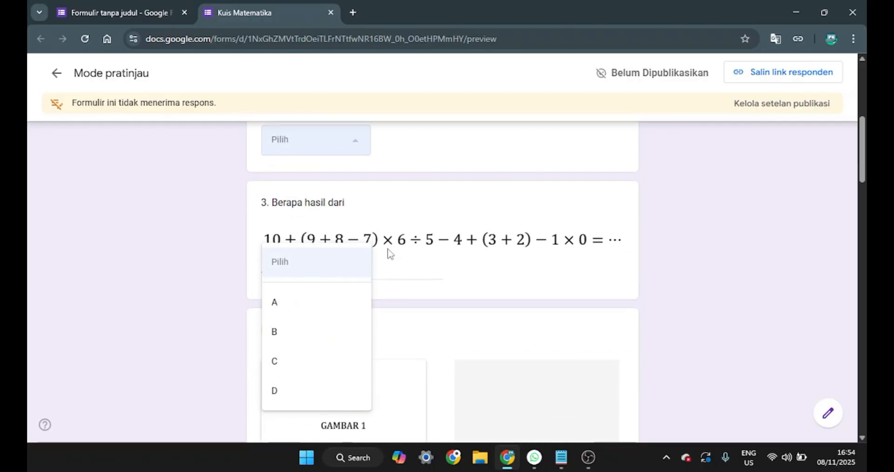
scroll(367, 270, up, 2)
click(408, 243)
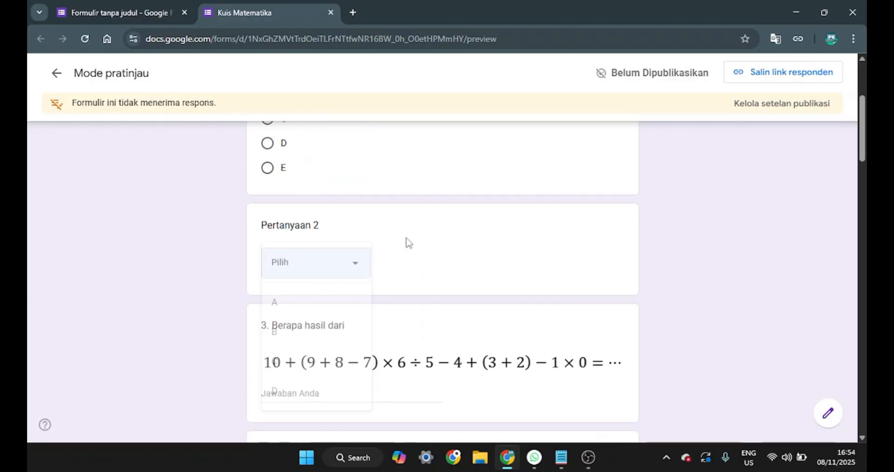
click(358, 267)
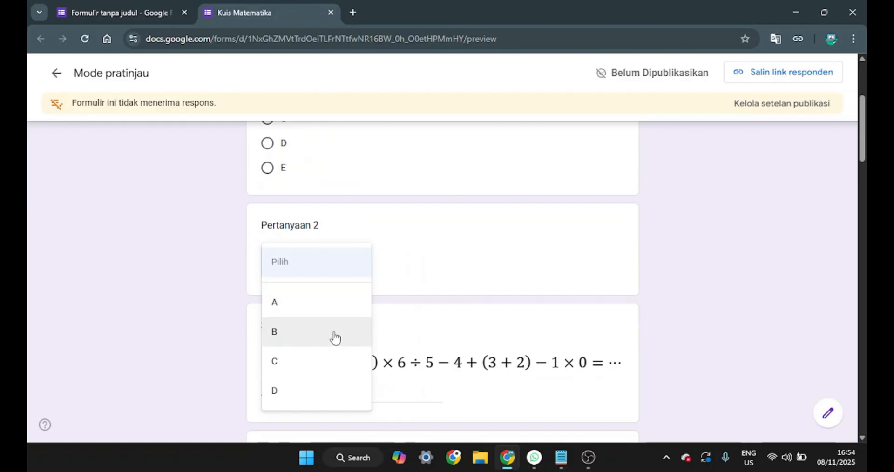
scroll(333, 336, down, 2)
scroll(341, 307, up, 2)
click(356, 259)
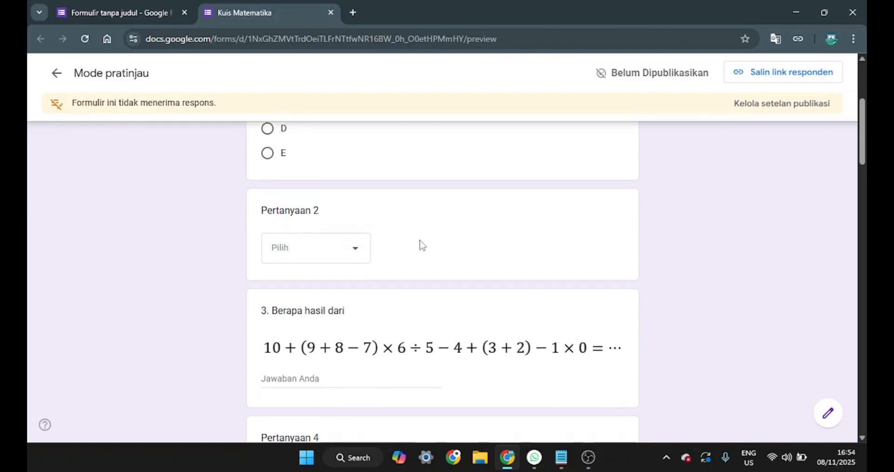
Examine the text and equation of question 3 in the preview and activate its short-answer field.
scroll(407, 221, down, 3)
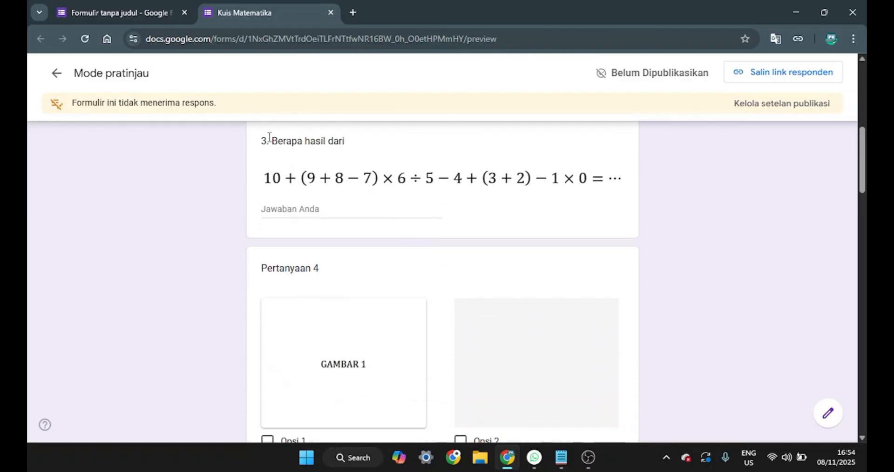
drag(269, 137, 376, 149)
click(378, 150)
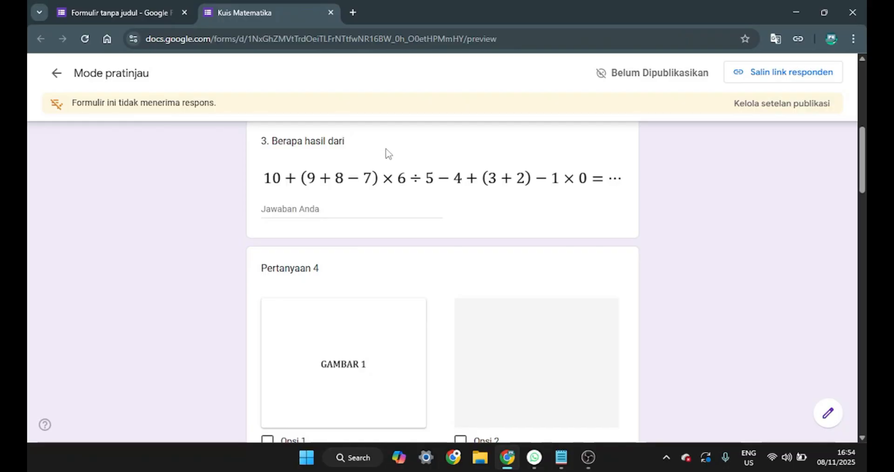
scroll(387, 152, up, 1)
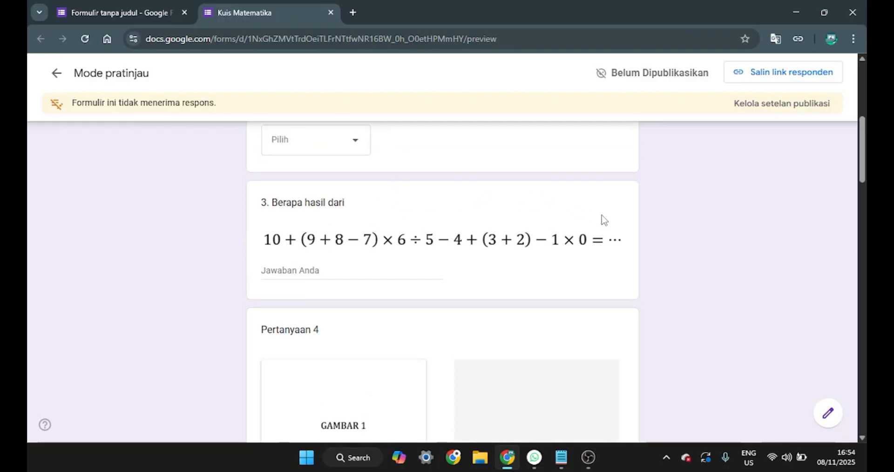
click(335, 271)
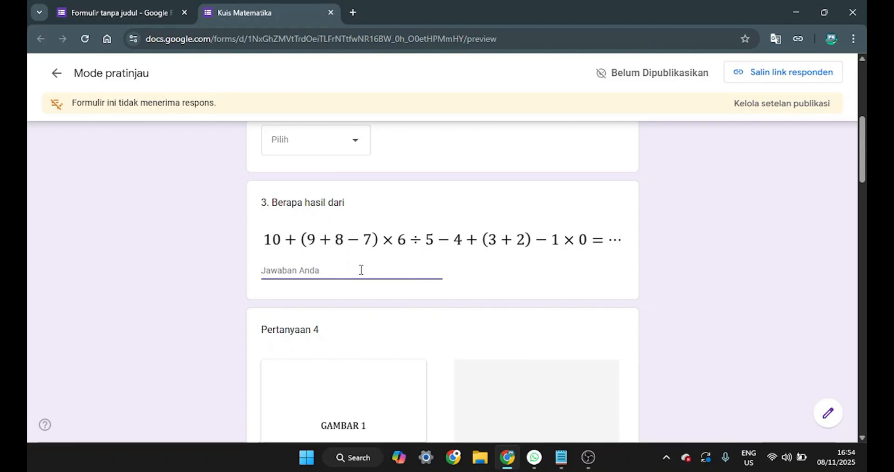
Examine the image checkbox options of Pertanyaan 4 in the preview, from Opsi 1 to Opsi 5.
scroll(361, 269, down, 2)
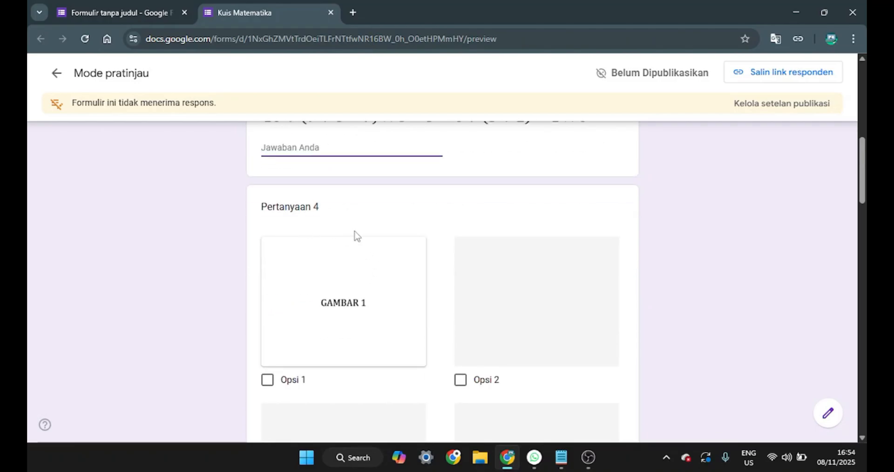
scroll(355, 235, down, 3)
scroll(357, 240, up, 2)
scroll(363, 243, down, 2)
scroll(364, 244, up, 2)
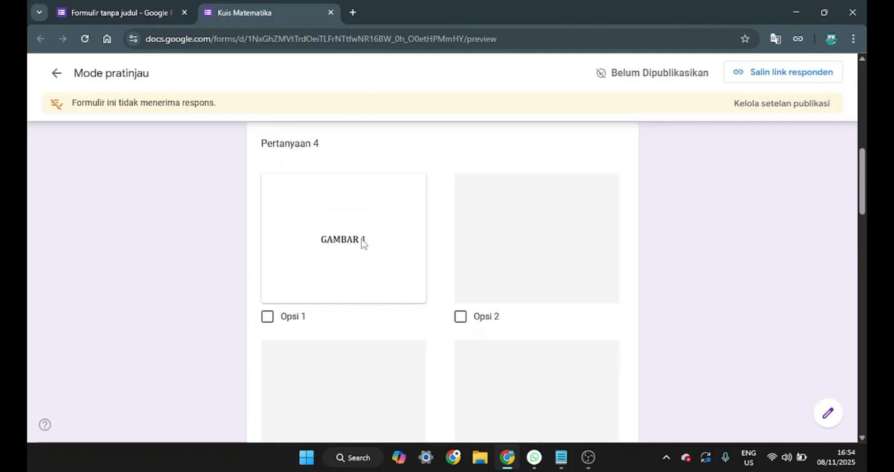
scroll(363, 244, up, 3)
scroll(364, 243, down, 3)
scroll(364, 244, up, 3)
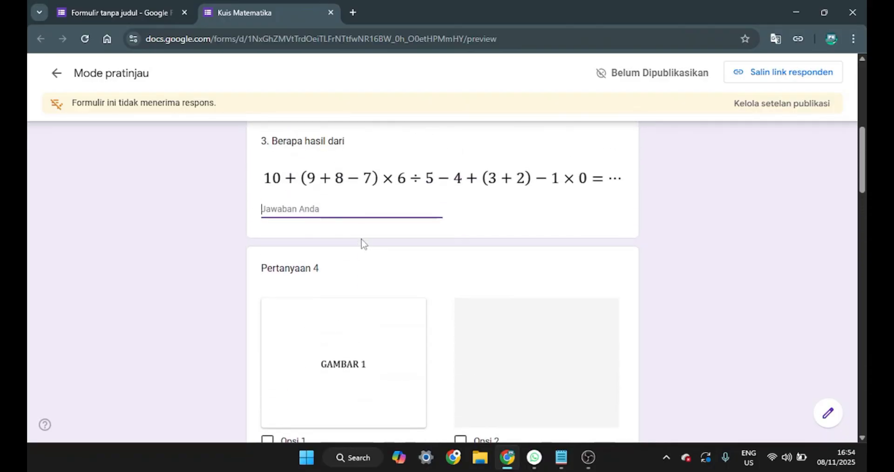
scroll(364, 243, down, 2)
scroll(363, 244, down, 8)
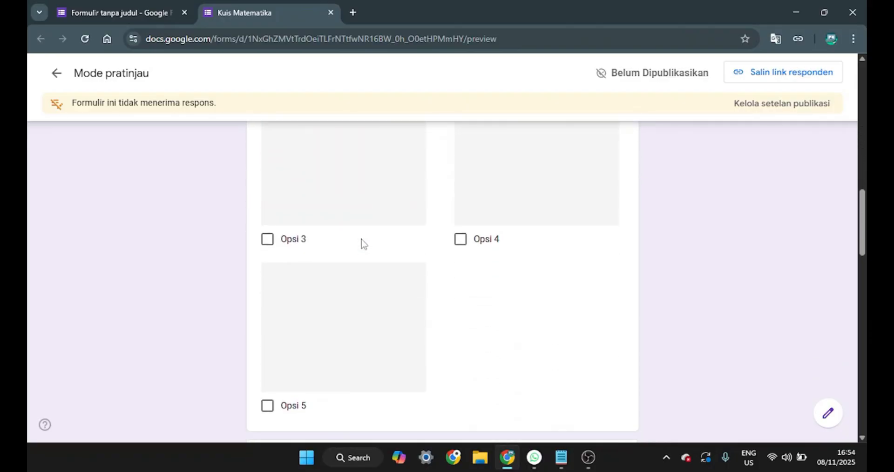
Examine the remaining Pertanyaan 4 image options and the benar/salah grid of Pertanyaan 5 in the preview.
scroll(364, 244, up, 4)
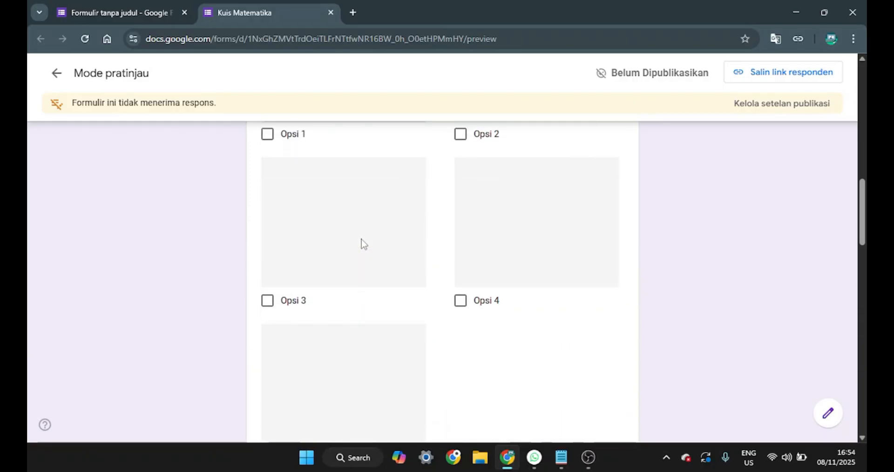
scroll(364, 244, down, 8)
scroll(363, 243, up, 2)
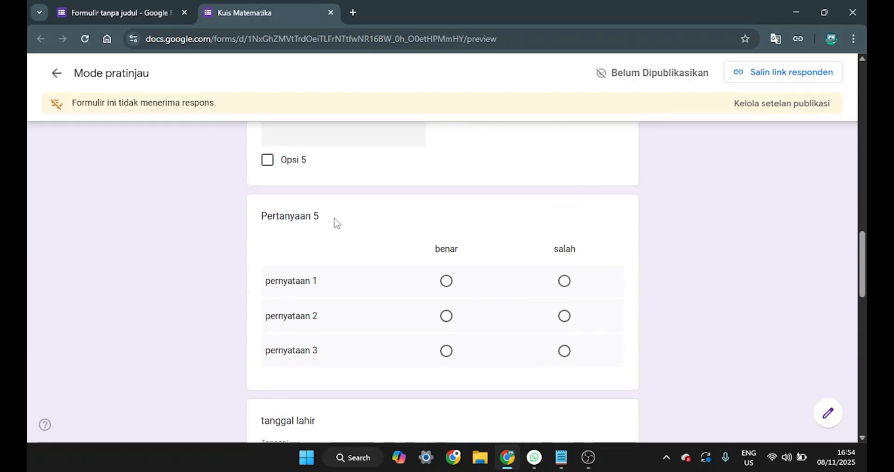
drag(320, 217, 266, 217)
Answer the "tanggal lahir" question in the preview by picking a date from its calendar.
scroll(390, 251, down, 6)
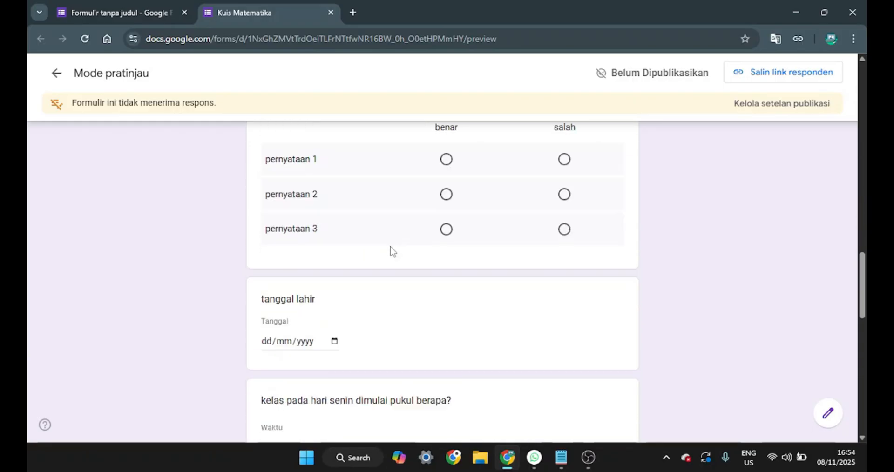
scroll(391, 252, up, 1)
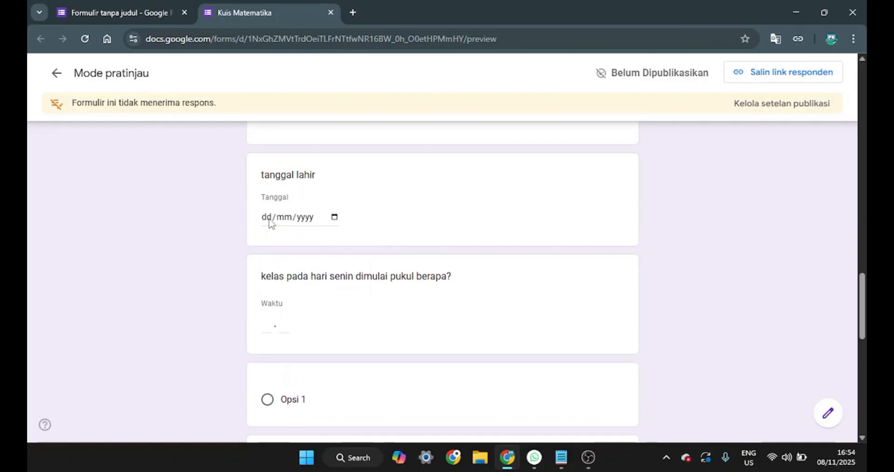
click(267, 218)
click(334, 217)
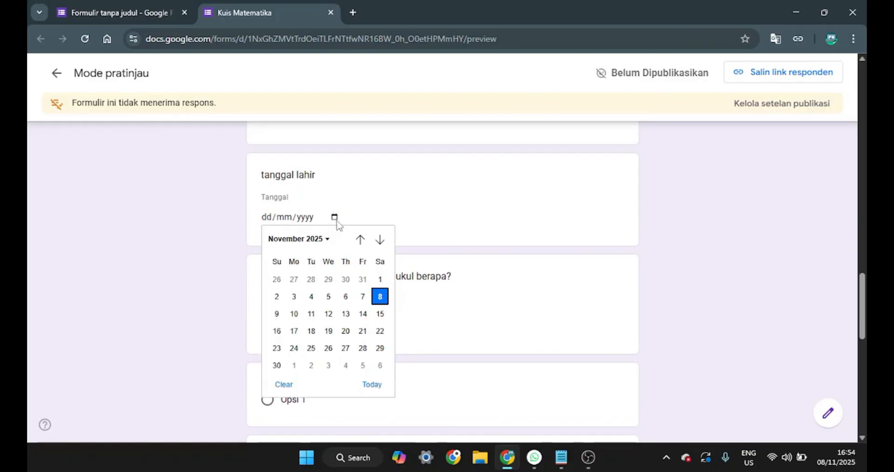
click(329, 296)
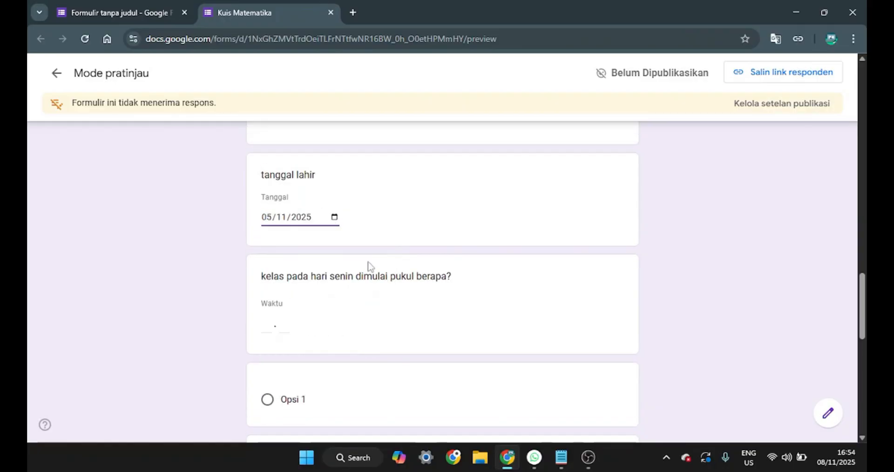
Enter 07.00 as the time answer to "kelas pada hari senin dimulai pukul berapa?".
click(269, 324)
scroll(368, 258, up, 1)
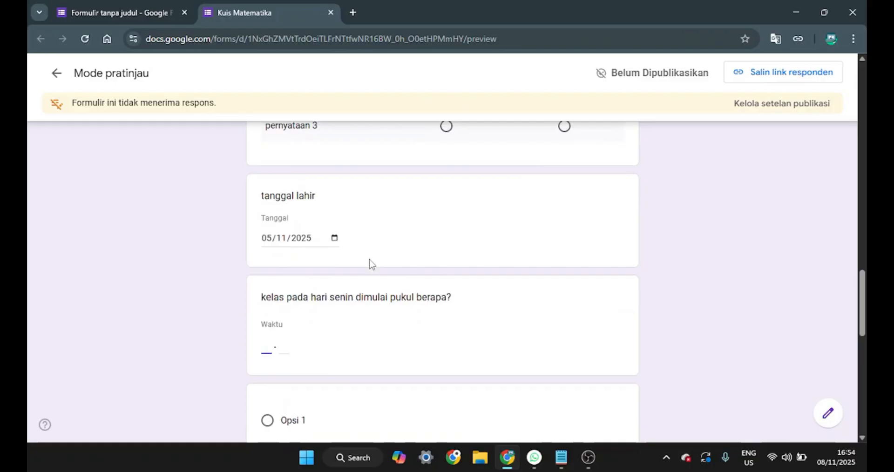
scroll(369, 264, down, 3)
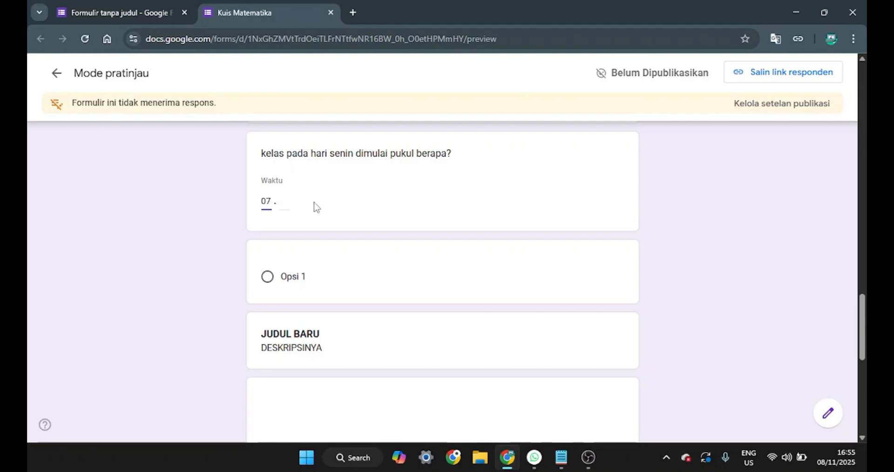
click(285, 201)
text(00)
Look over the JUDUL BARU block and GAMBAR 1 image, proceed to the next section and select Opsi 1 there.
scroll(381, 219, down, 4)
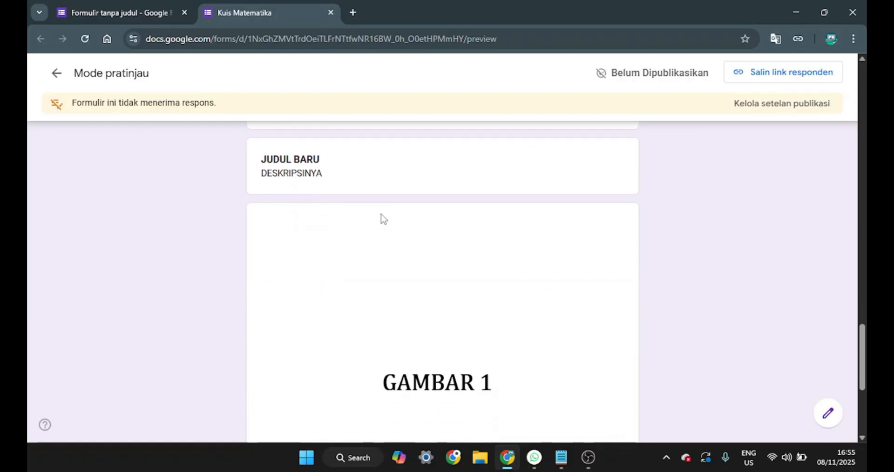
scroll(381, 219, up, 2)
scroll(381, 219, down, 5)
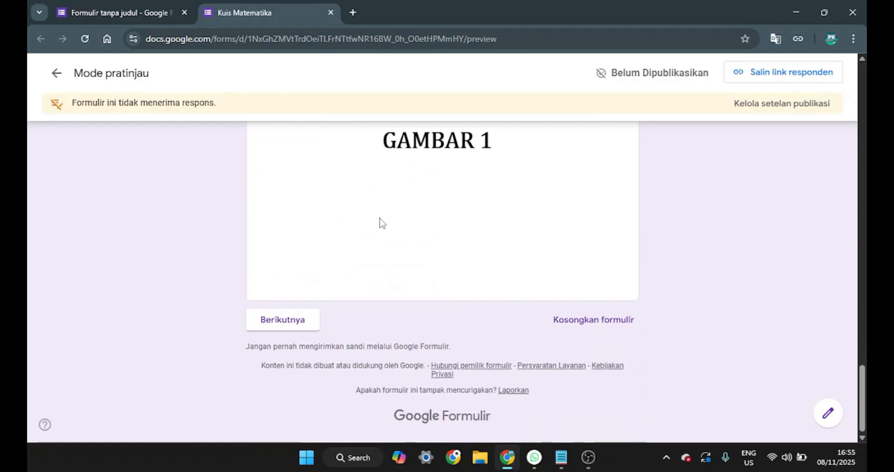
click(305, 323)
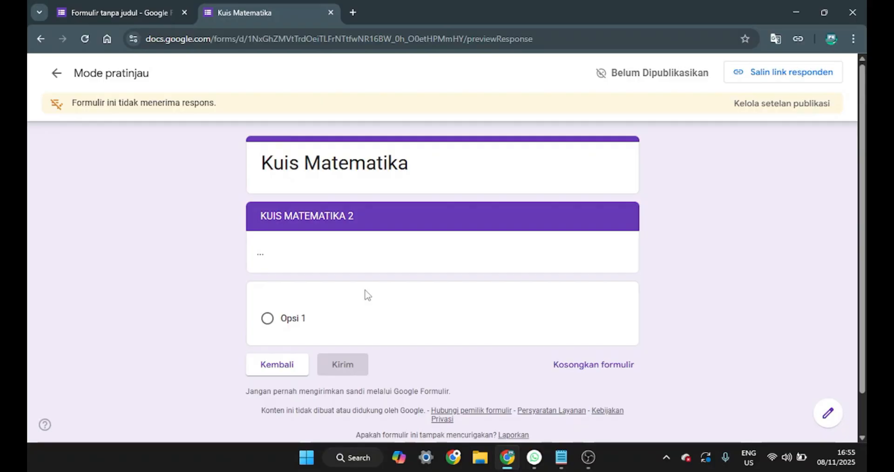
click(267, 319)
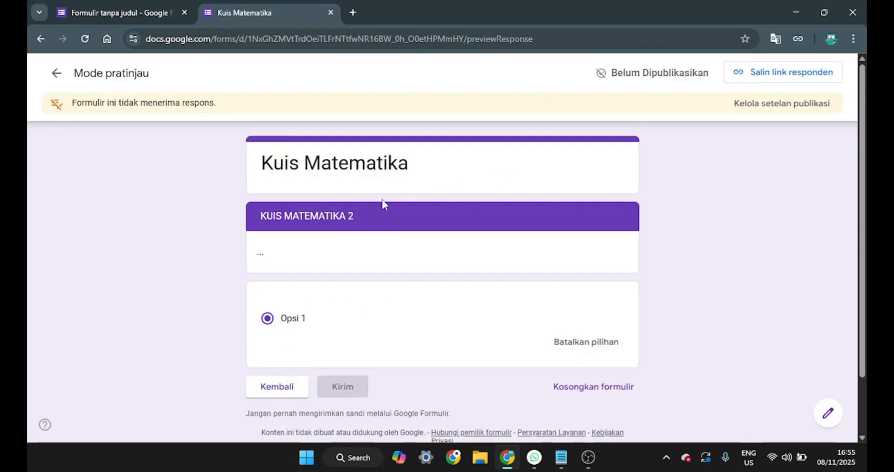
Cancel leaving the preview page and return to the form's editing page, keeping the preview open.
click(57, 73)
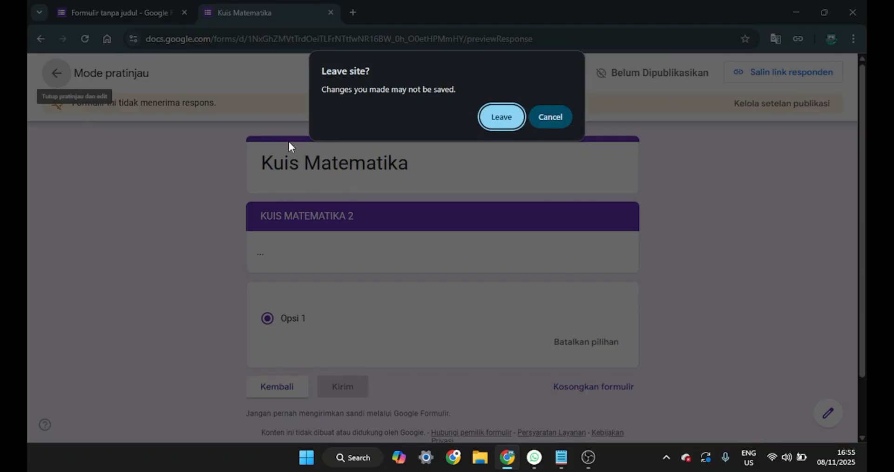
click(537, 117)
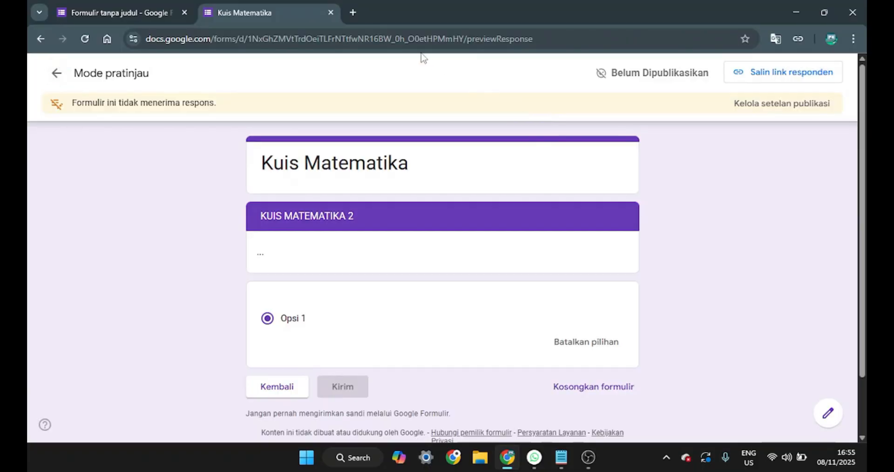
click(180, 13)
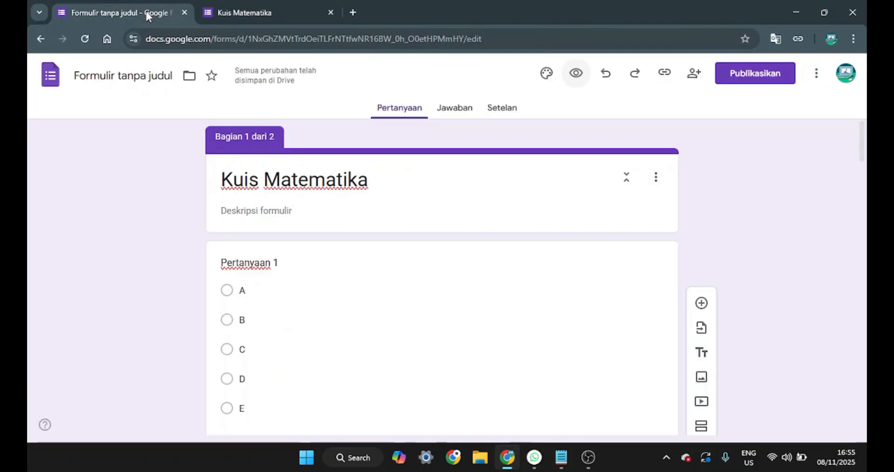
Look over the form's questions in the editor, return to its beginning and minimize the browser window.
scroll(461, 277, down, 5)
scroll(467, 270, down, 20)
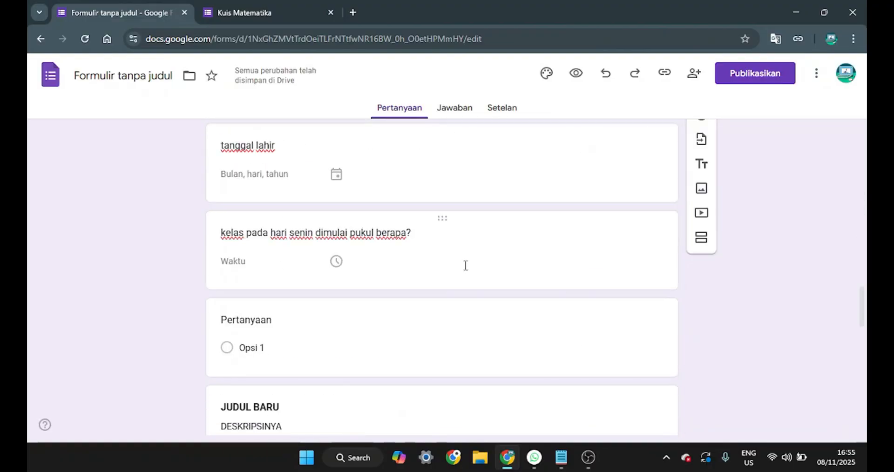
scroll(467, 270, up, 15)
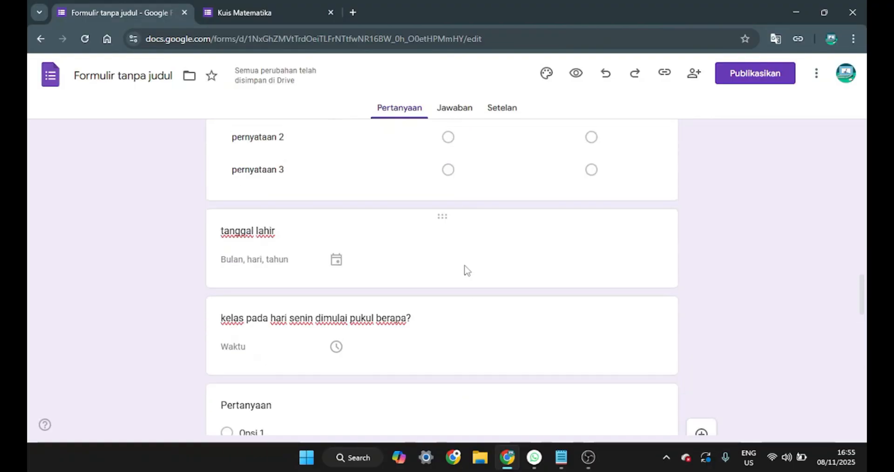
scroll(466, 266, up, 10)
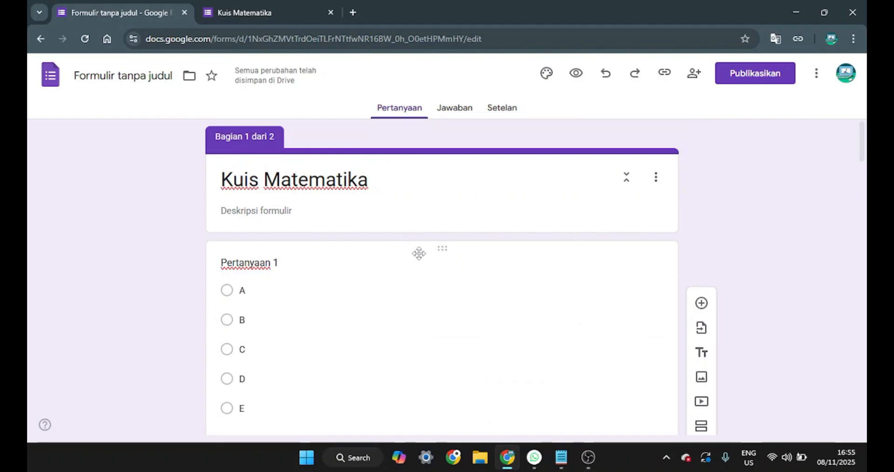
click(797, 13)
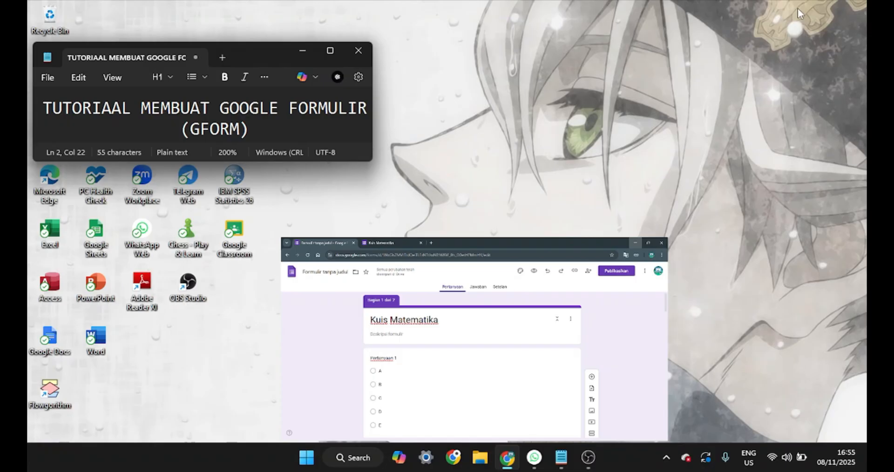